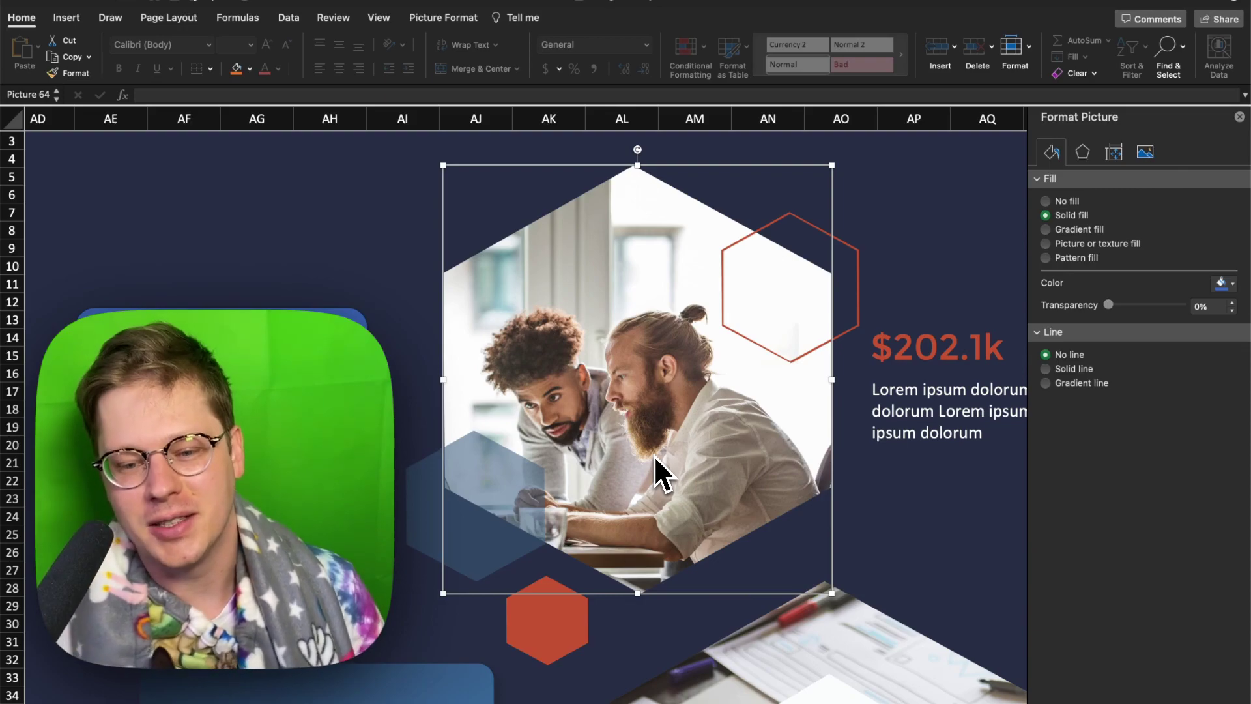
- Insert a rounded rectangle about 3.64" wide and 1.52" high overlapping the upper-left edge of the hexagonal photo
click(68, 18)
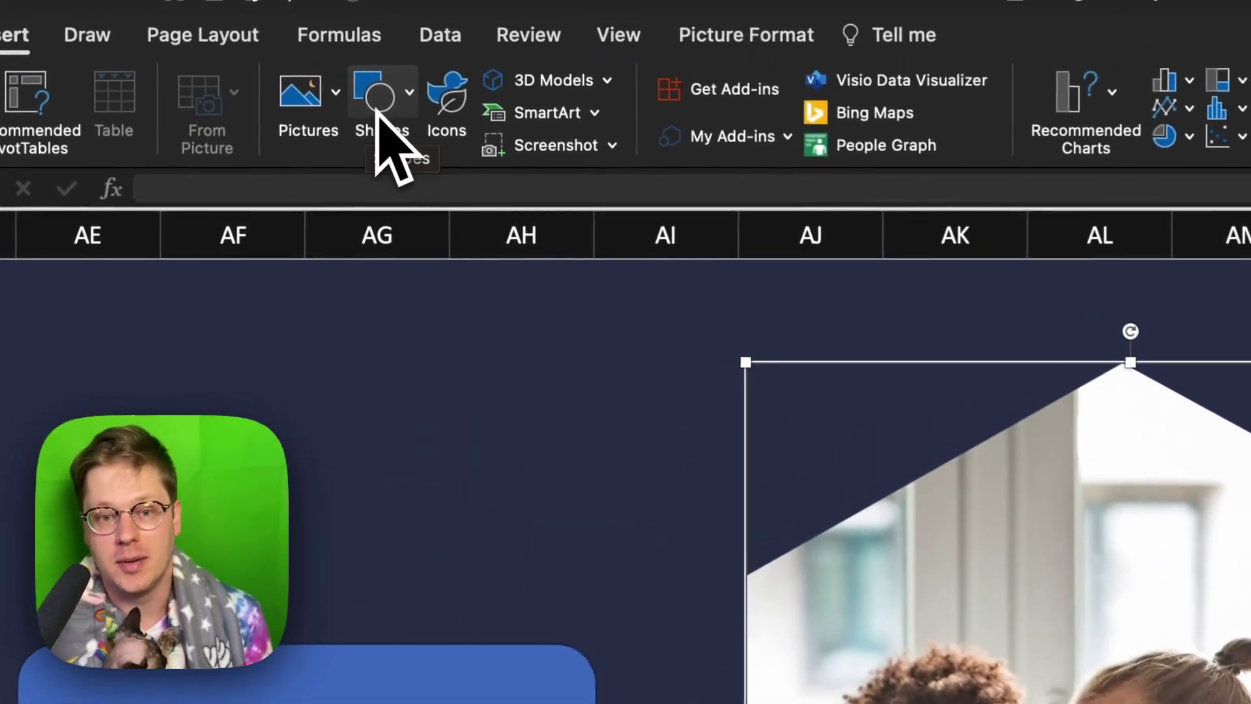
click(253, 58)
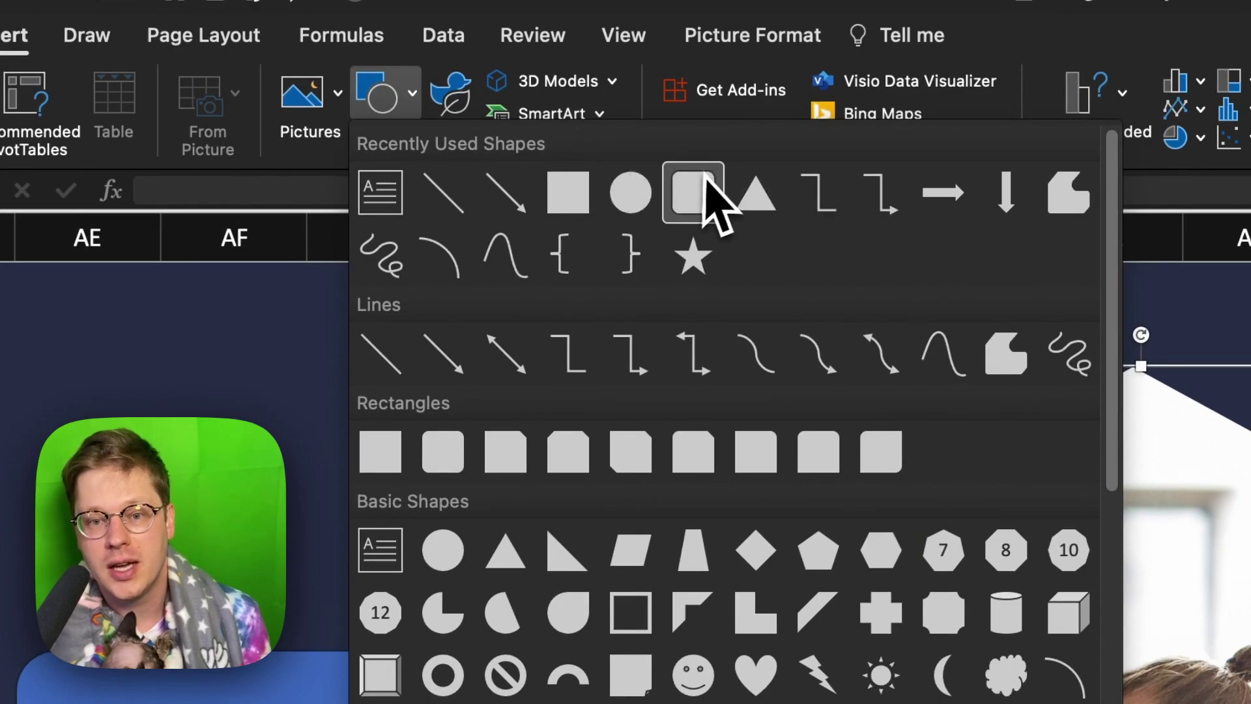
click(701, 197)
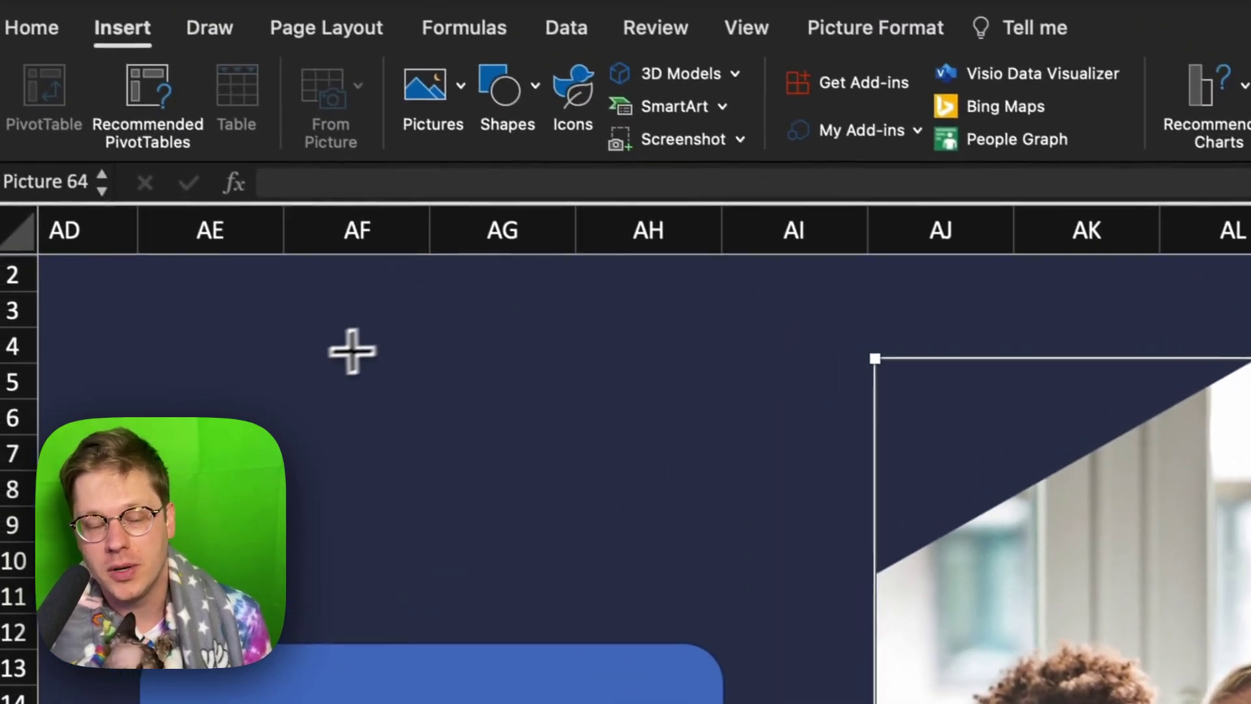
drag(335, 363, 819, 485)
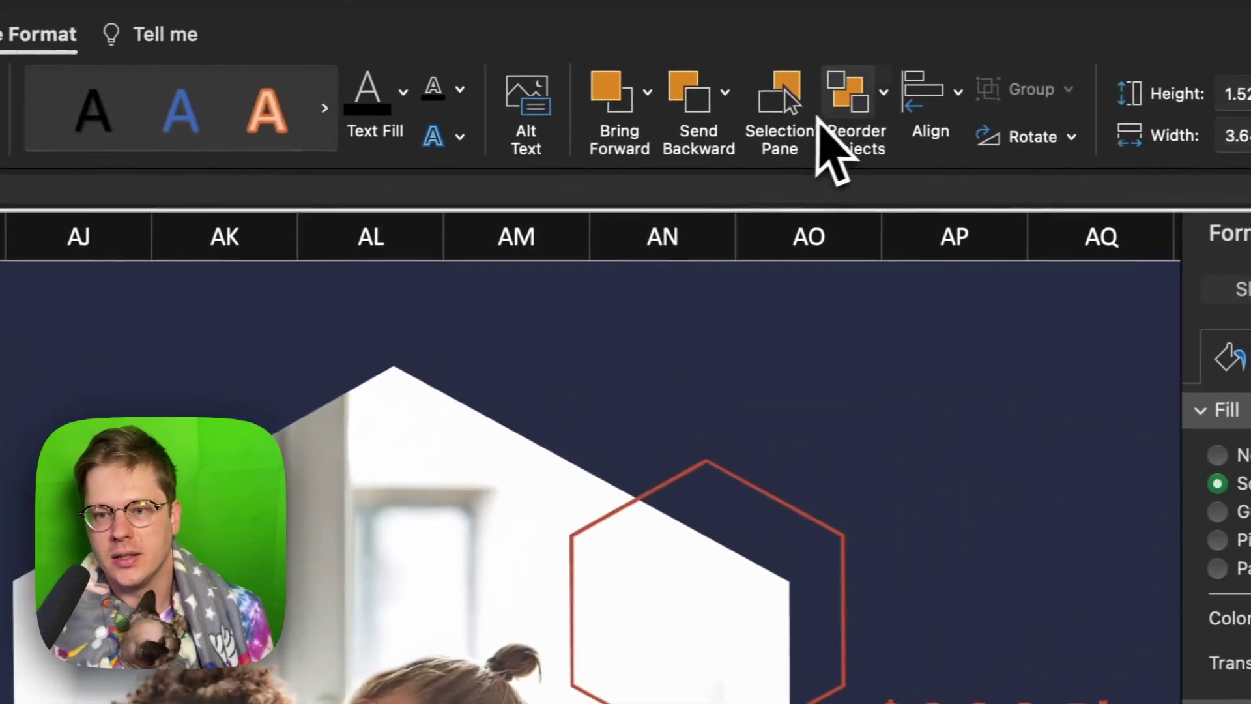
- Examine the stacking order of the sheet's objects layer by layer with Reorder Objects and accept it
click(938, 98)
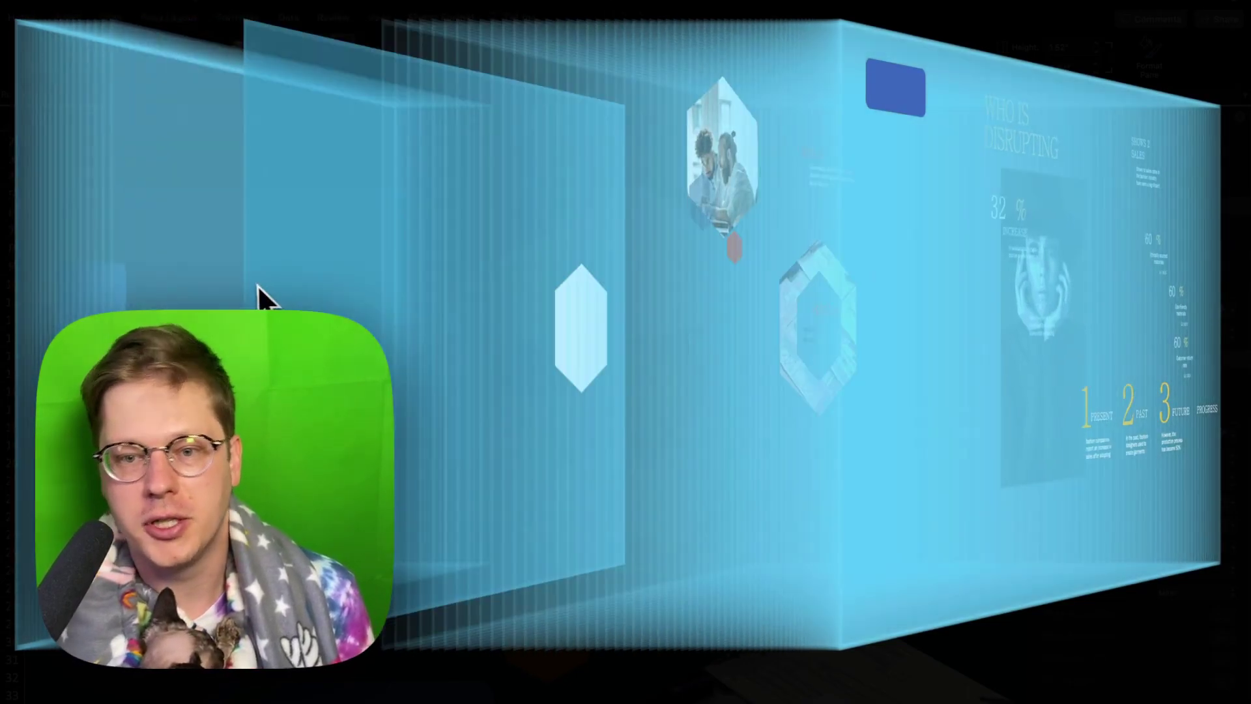
drag(299, 277, 528, 282)
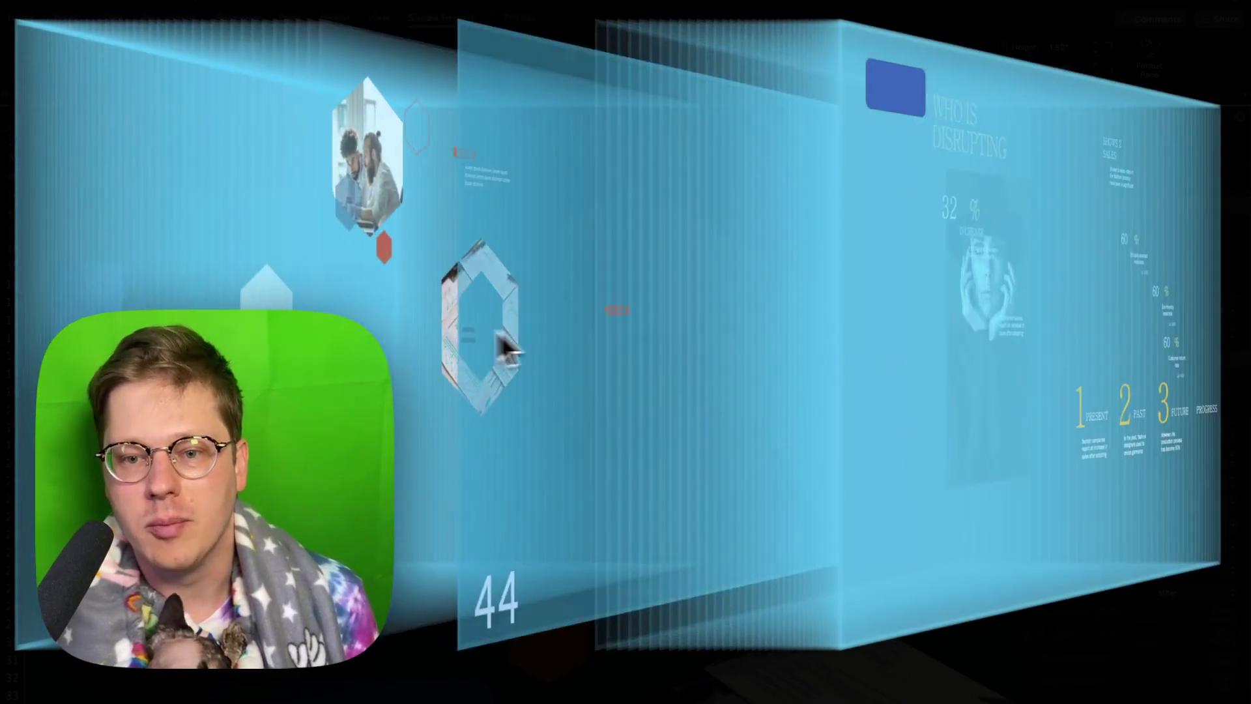
drag(507, 349, 1049, 357)
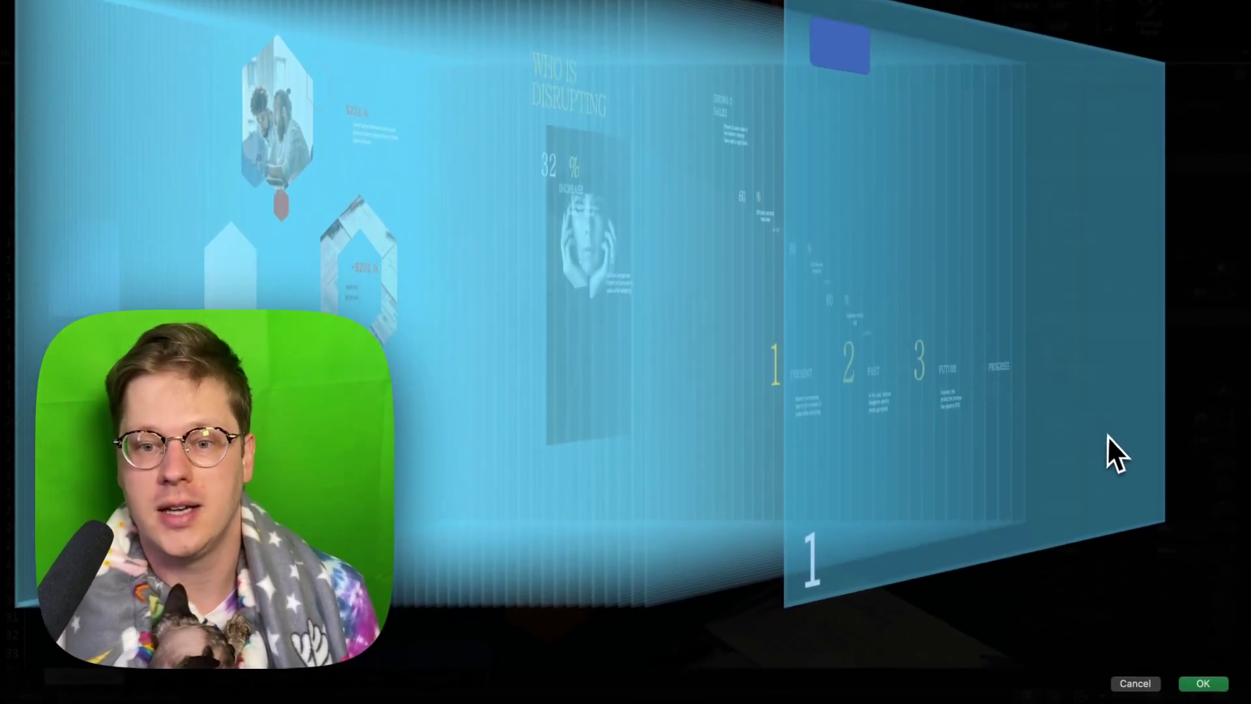
drag(1107, 435, 20, 311)
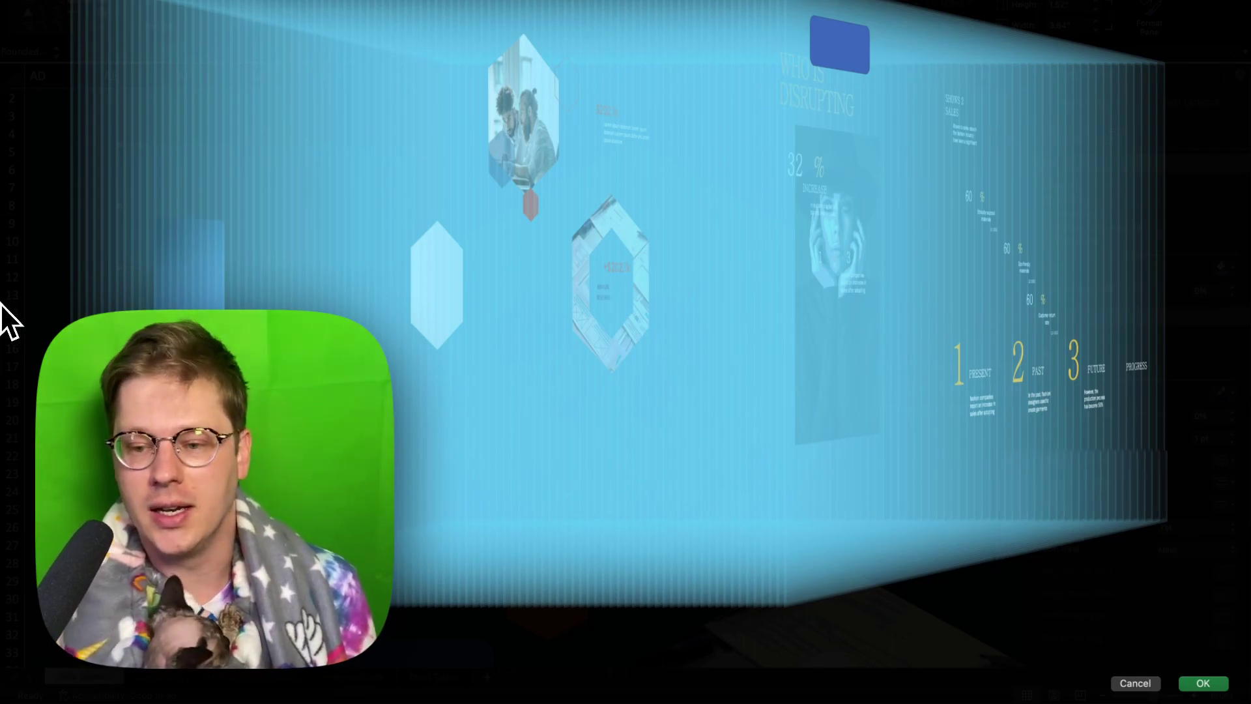
drag(6, 312, 605, 378)
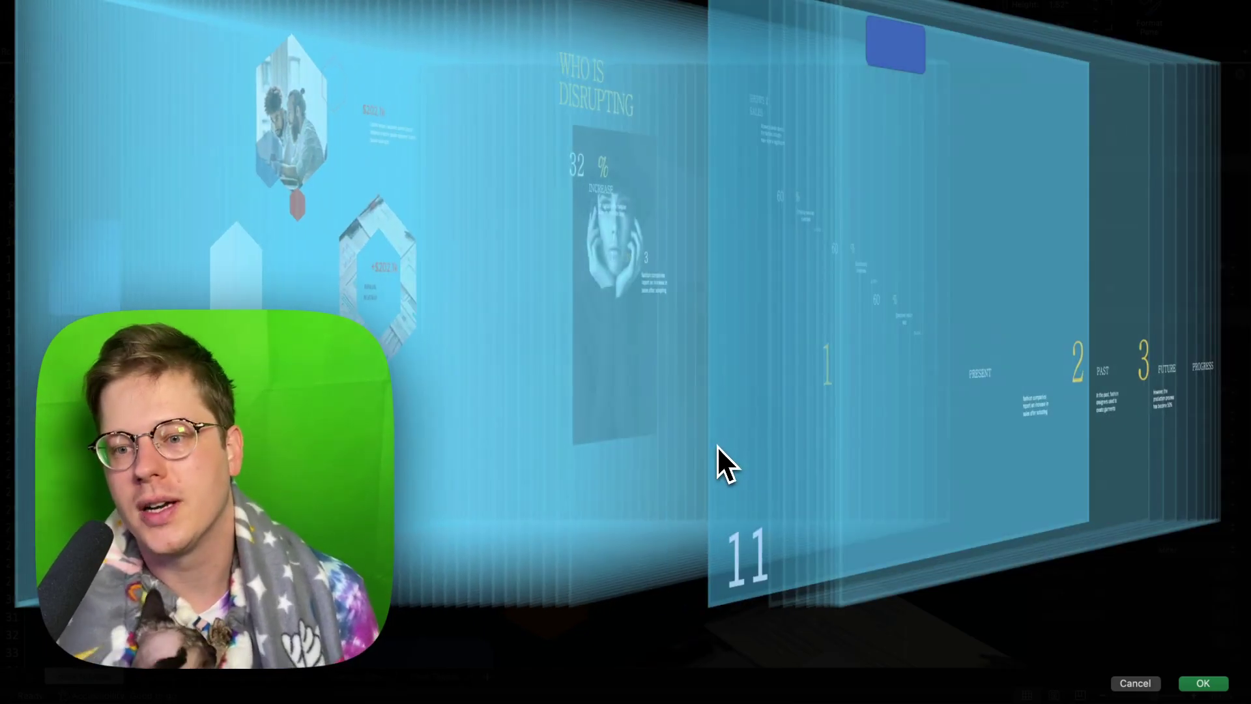
drag(717, 446, 905, 513)
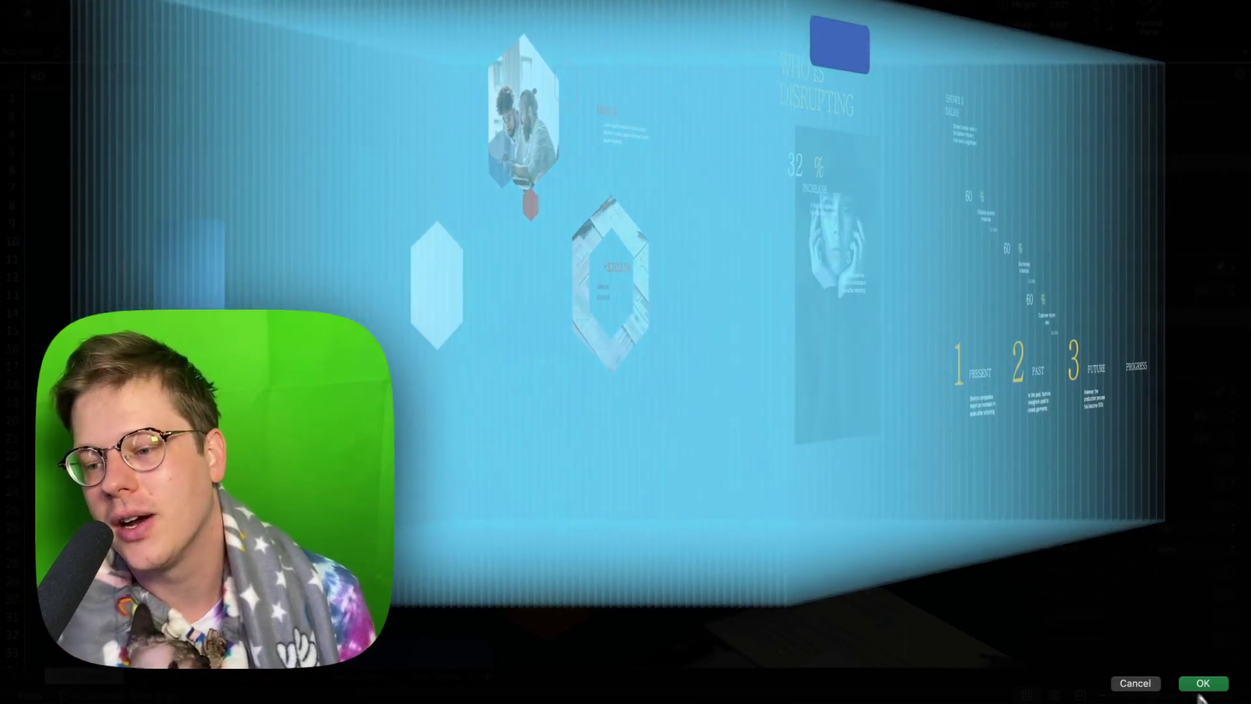
click(1211, 682)
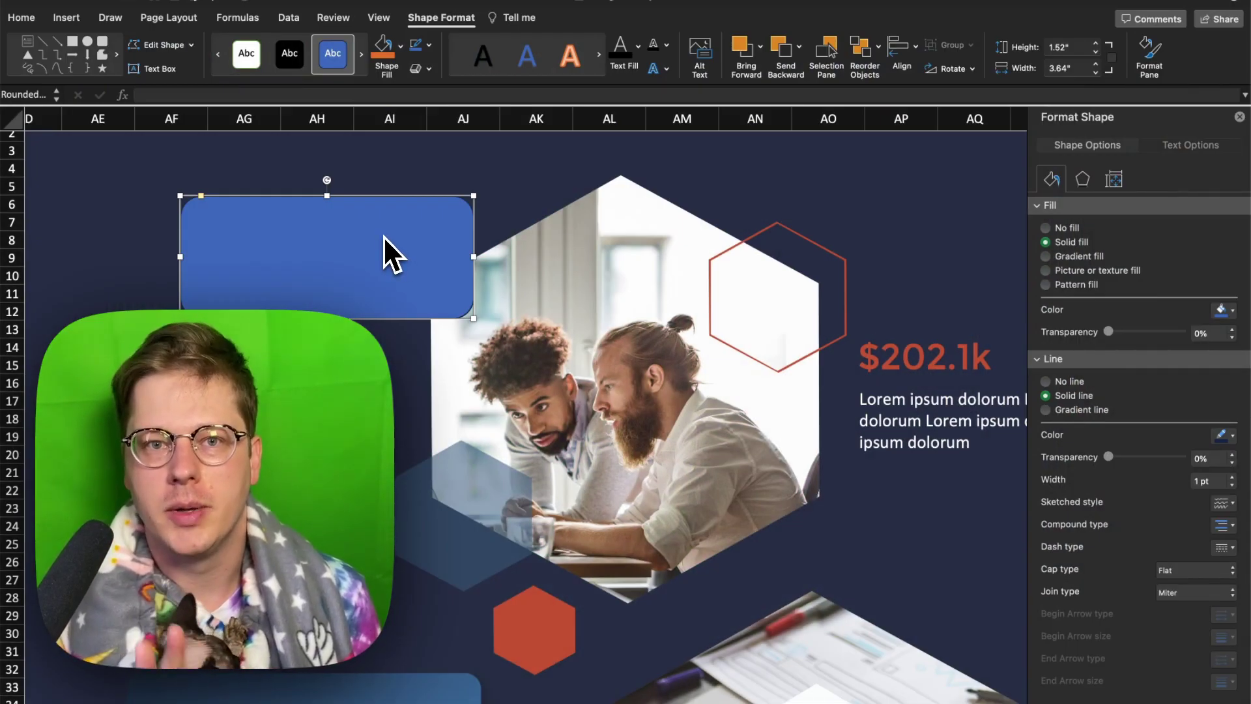
- Try a solid white outline on the rounded rectangle, and set its line to No line
click(1160, 204)
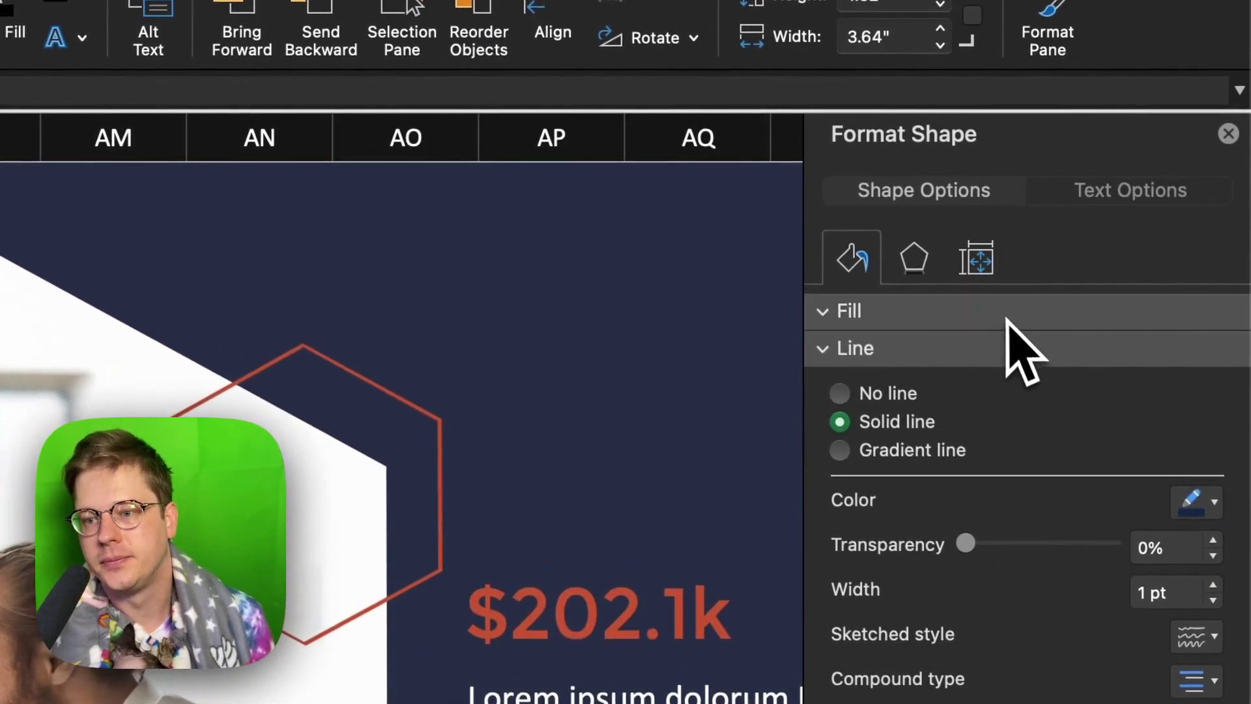
click(1005, 317)
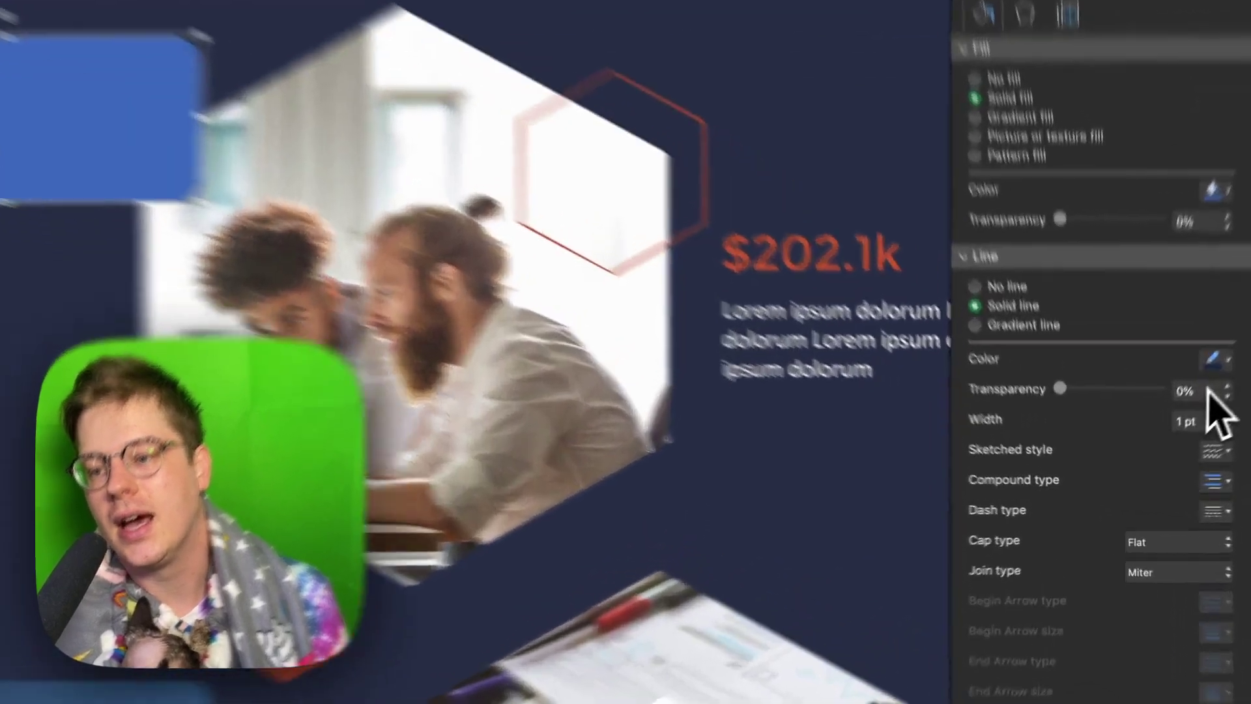
click(1226, 435)
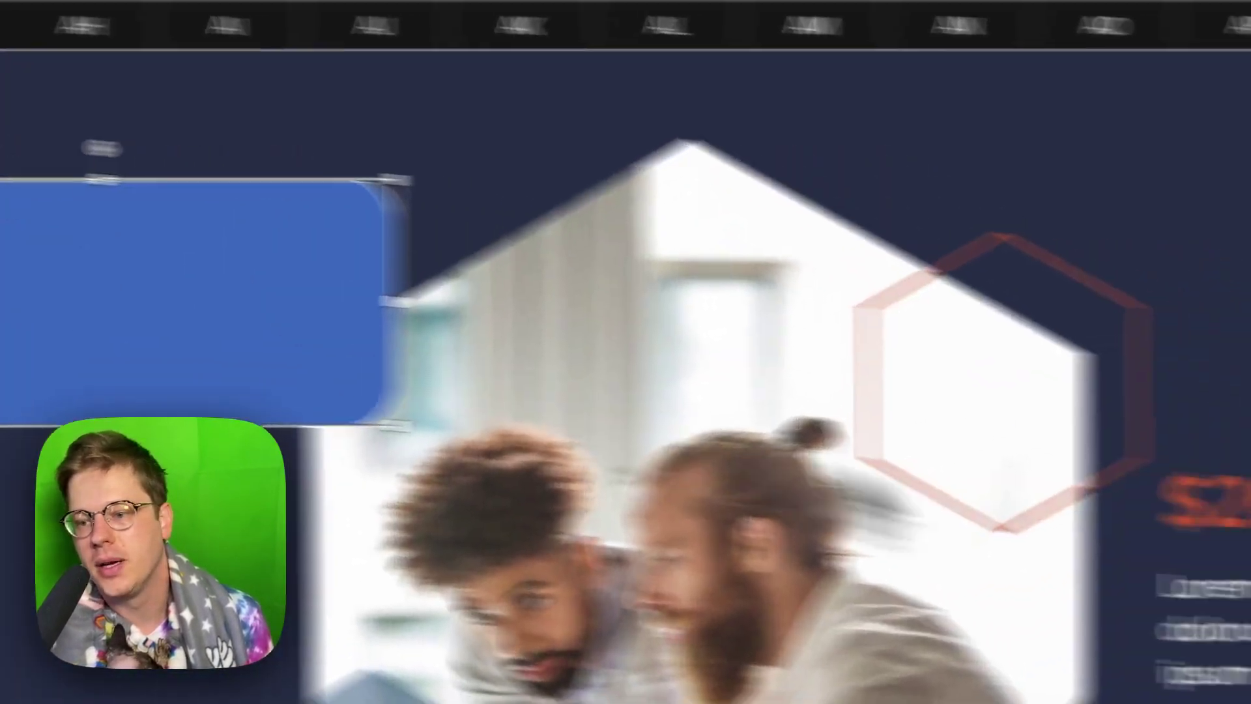
click(361, 163)
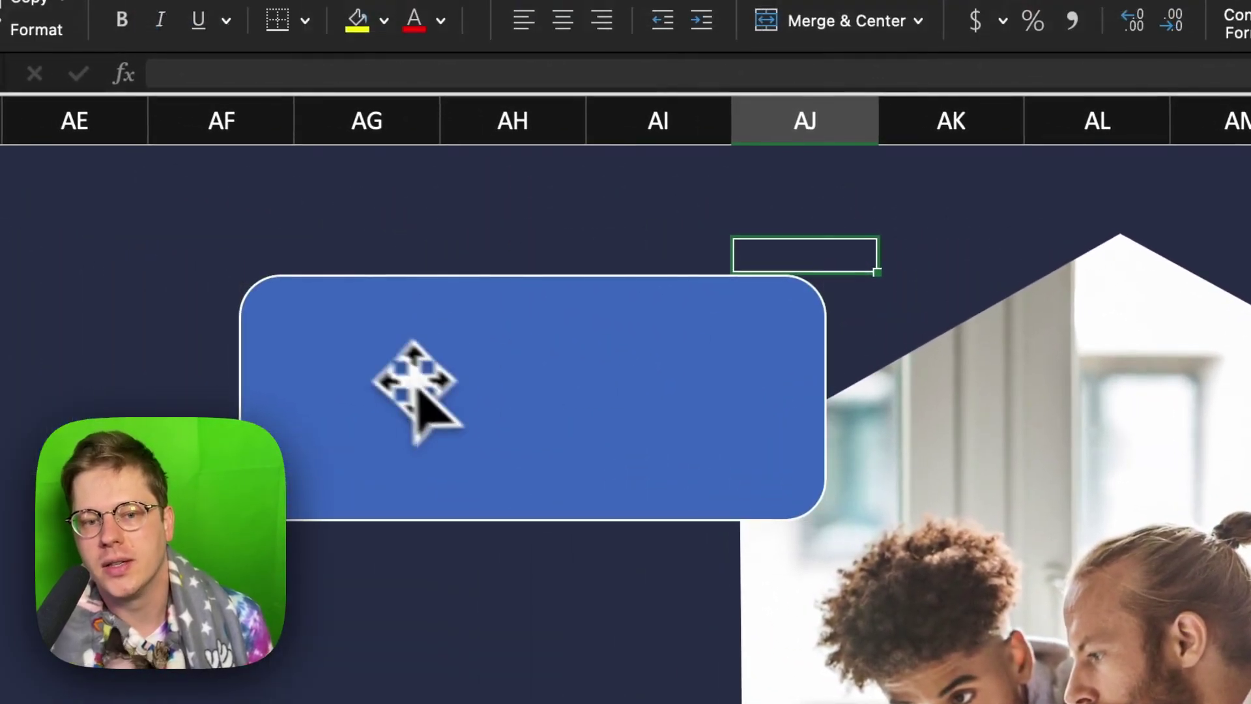
click(630, 452)
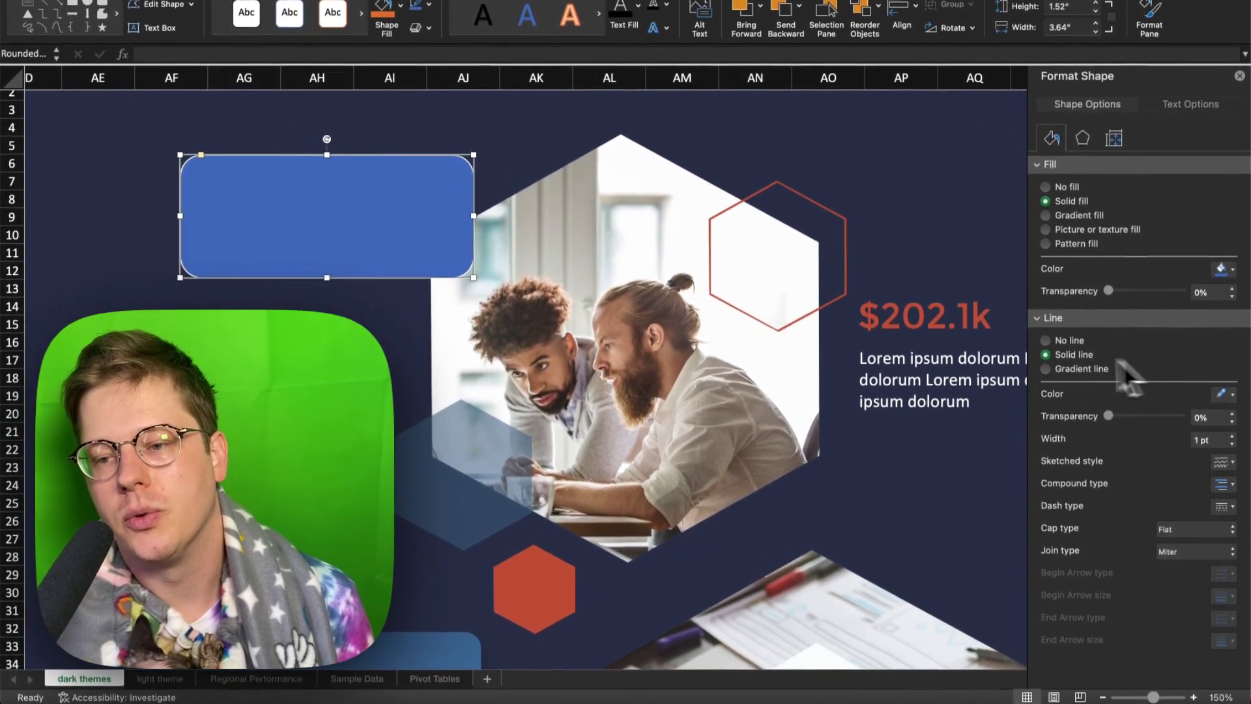
click(1059, 341)
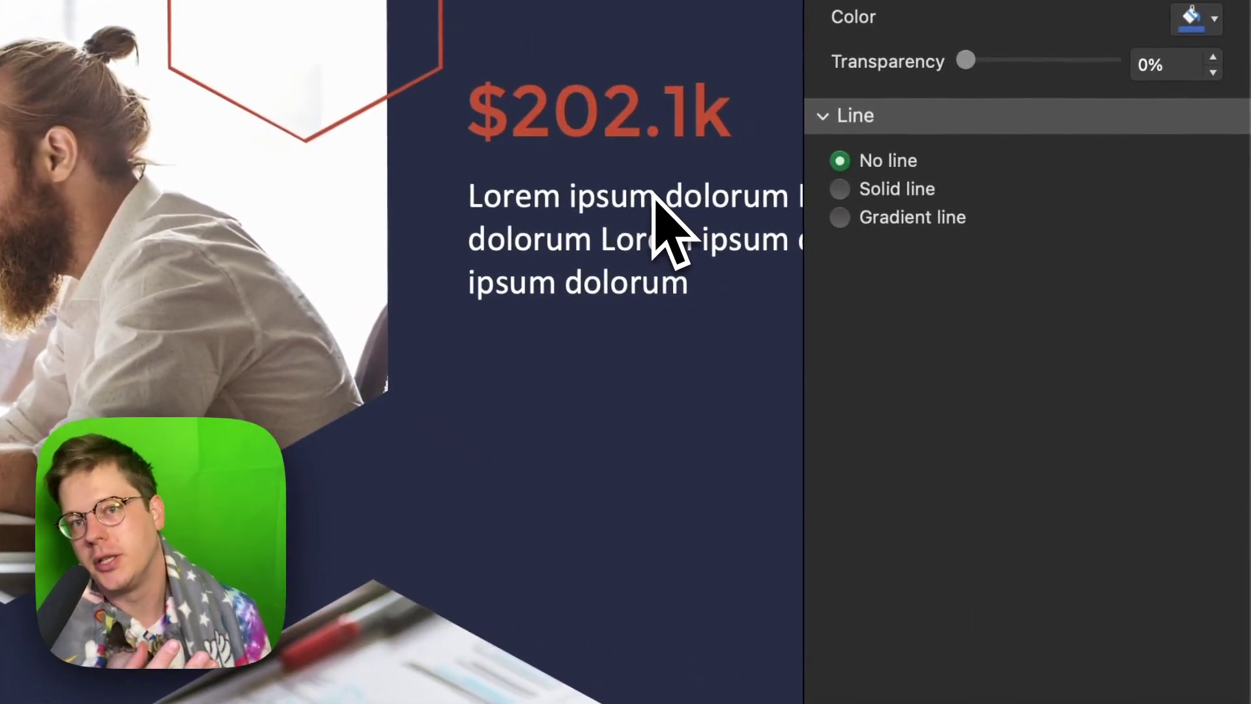
- Try a gradient outline and a 2.25 pt solid outline on the rounded rectangle, and open the dash types
scroll(653, 192, right, 1)
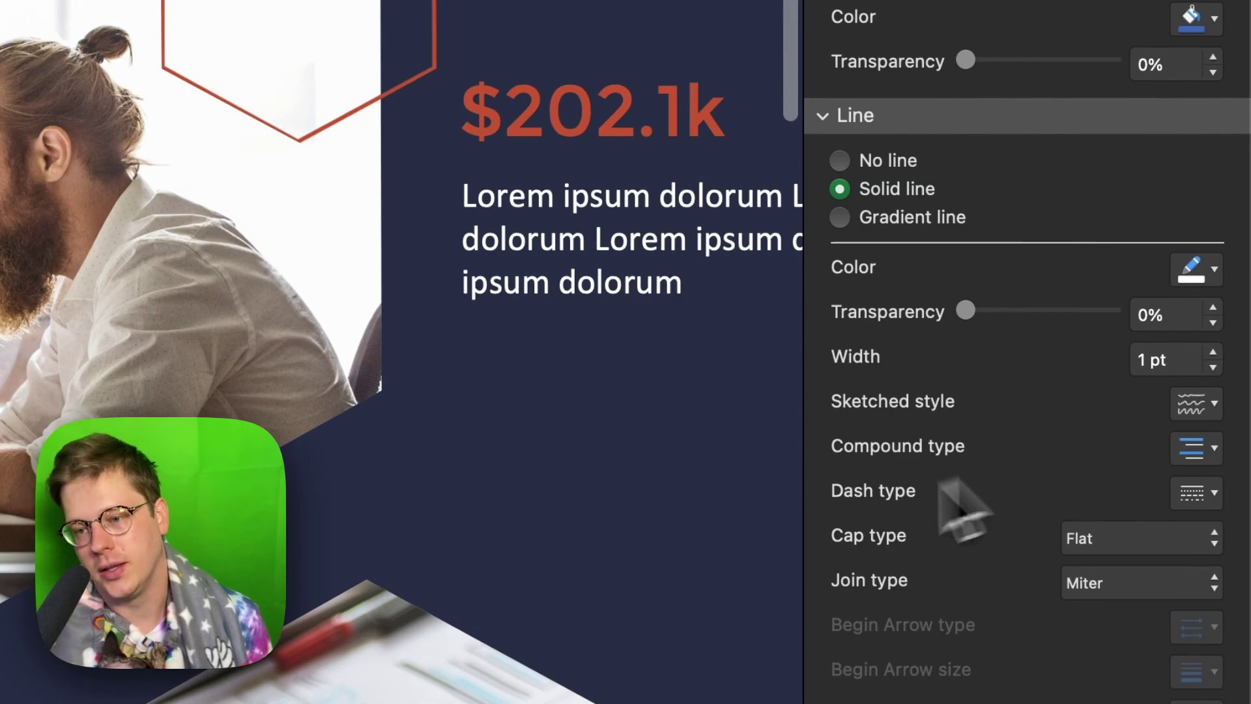
click(878, 220)
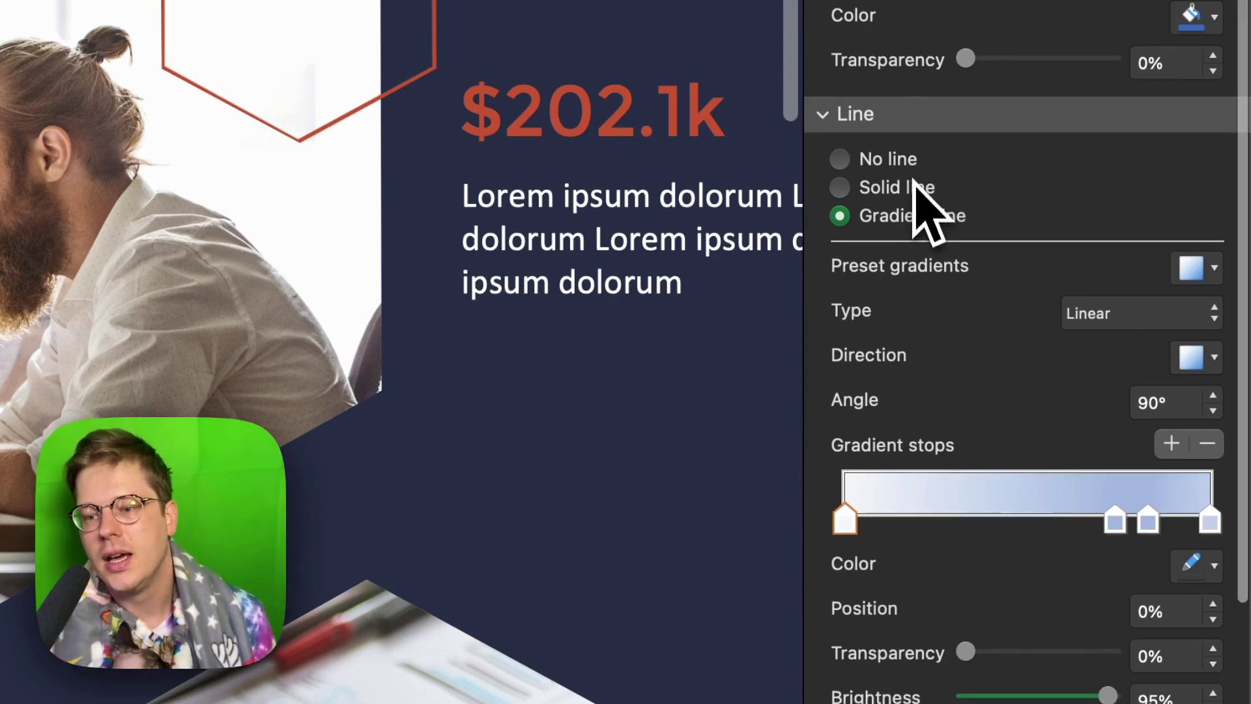
click(912, 190)
click(1187, 366)
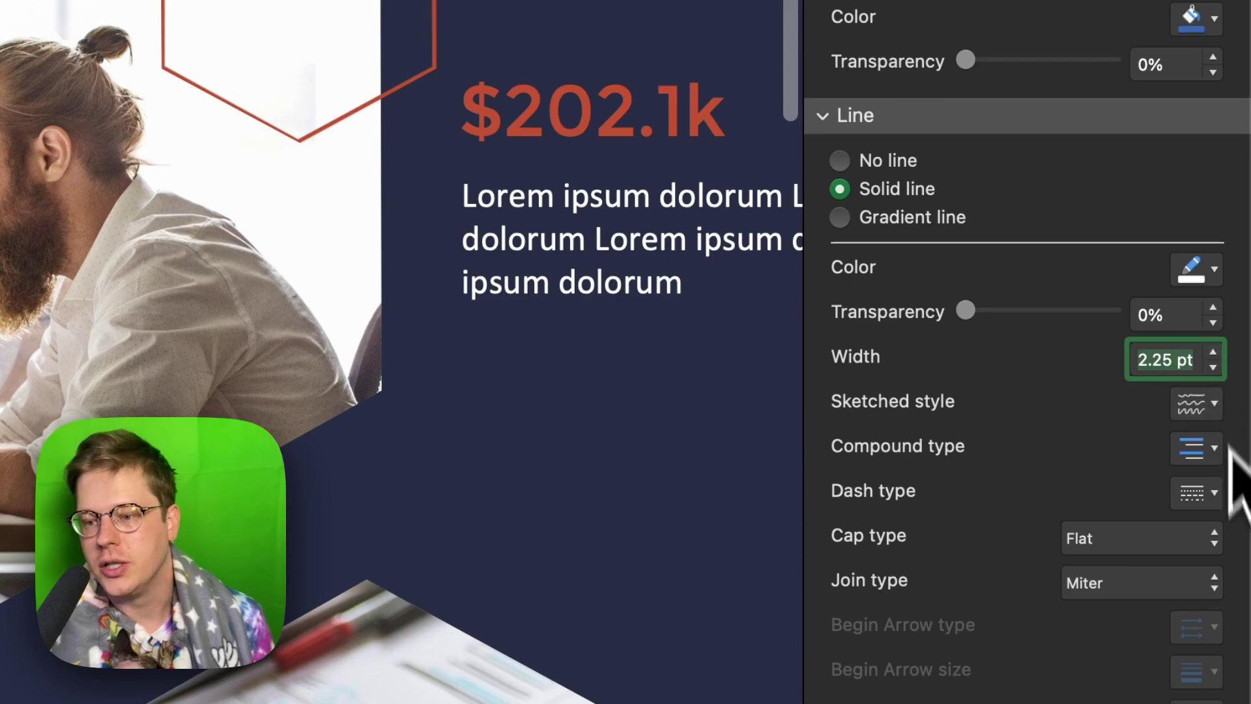
click(1213, 493)
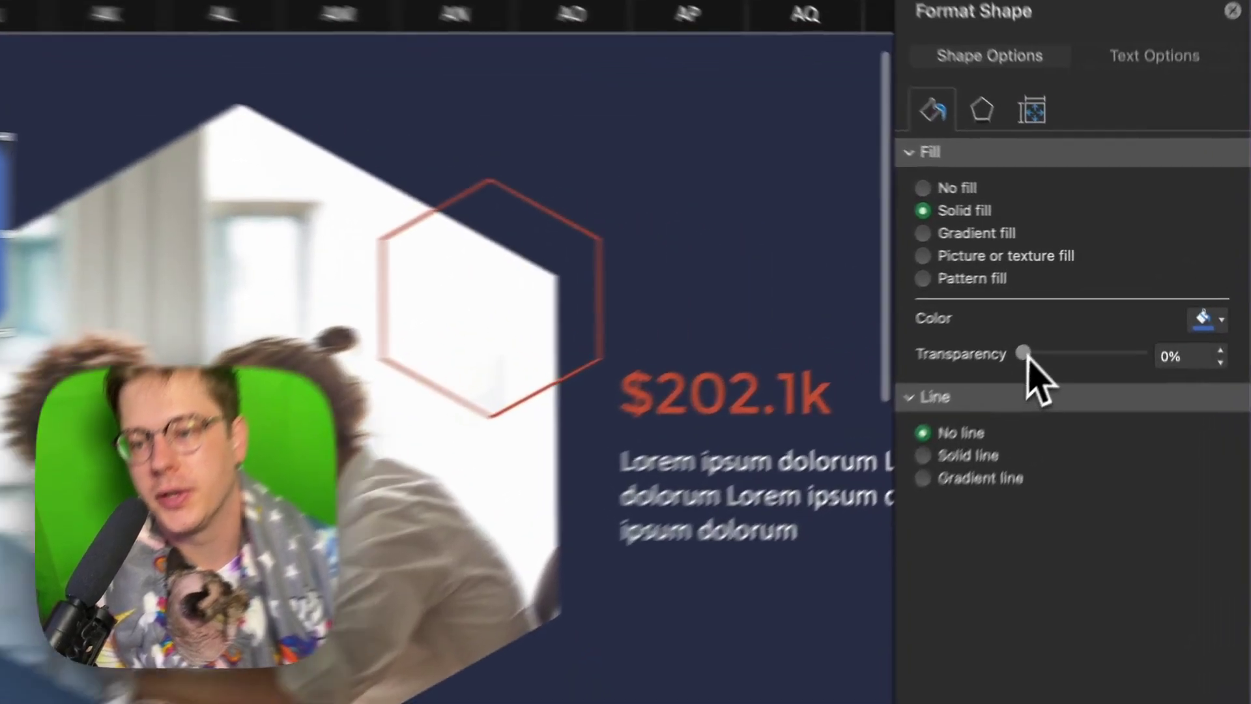
- Set the rounded rectangle's solid fill transparency to 19%
mouse_move(1108, 332)
mouse_down()
mouse_move(1155, 331)
mouse_move(1132, 332)
mouse_up()
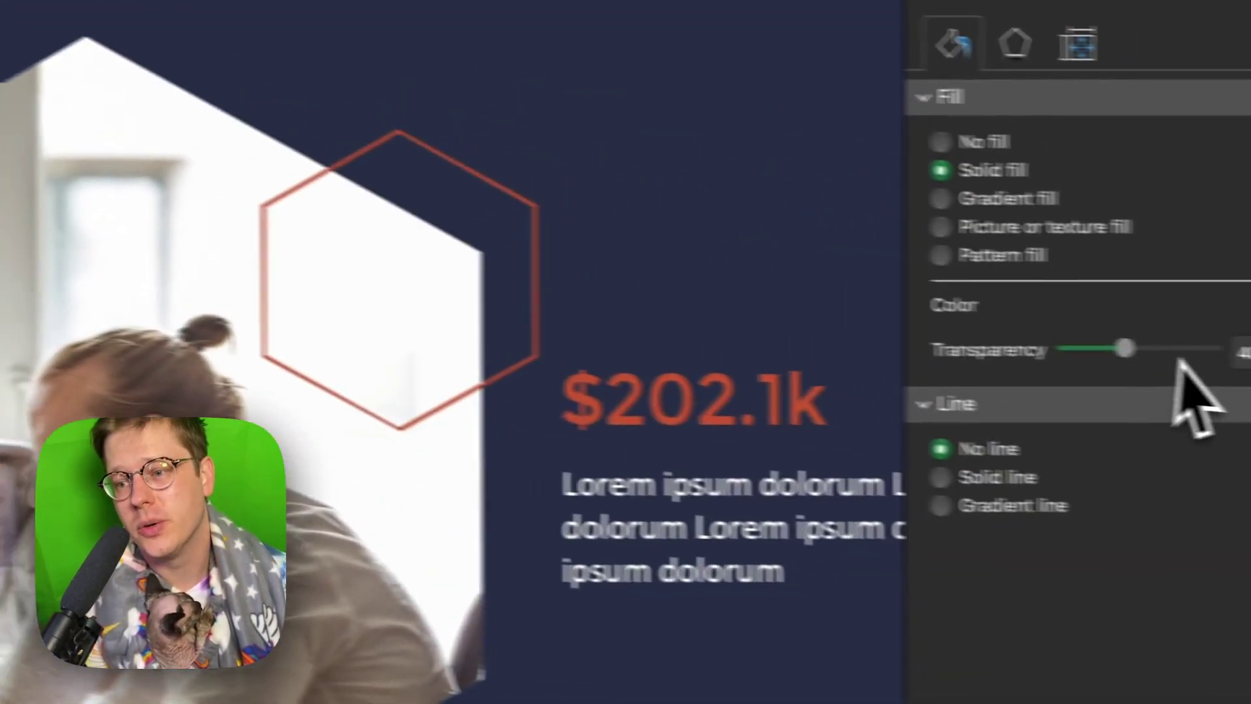
drag(1124, 347, 1213, 366)
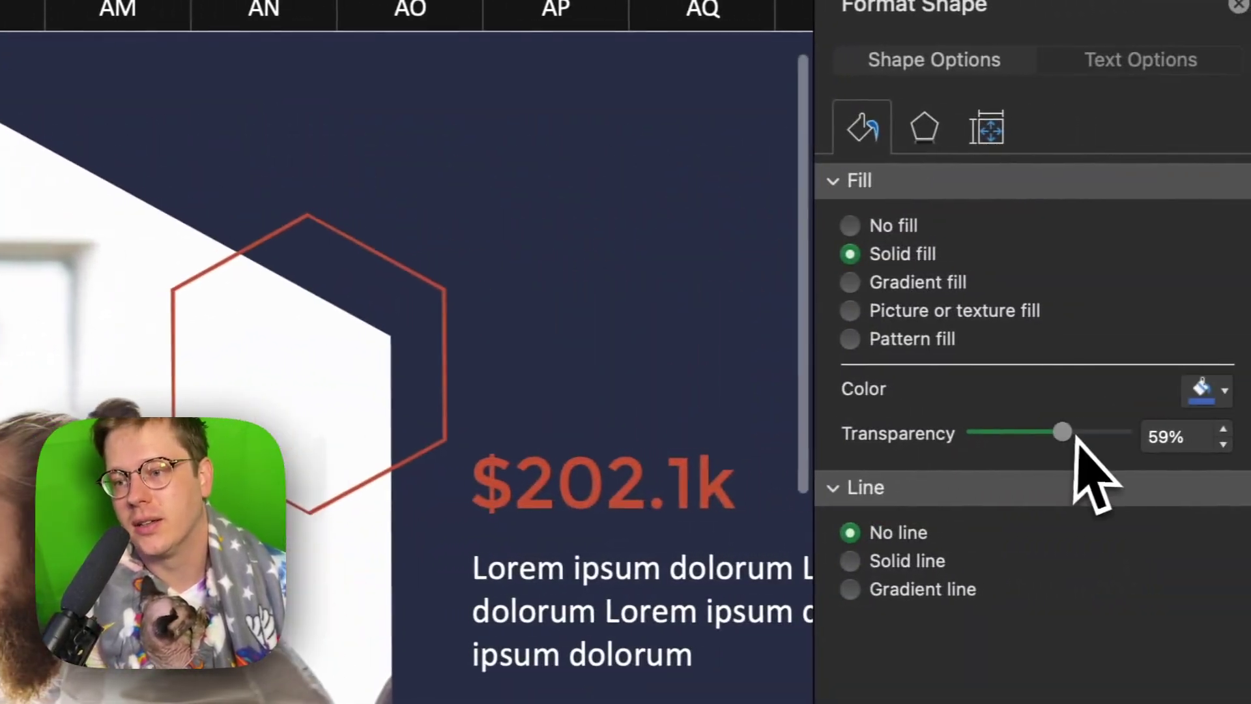
drag(1085, 457, 1004, 458)
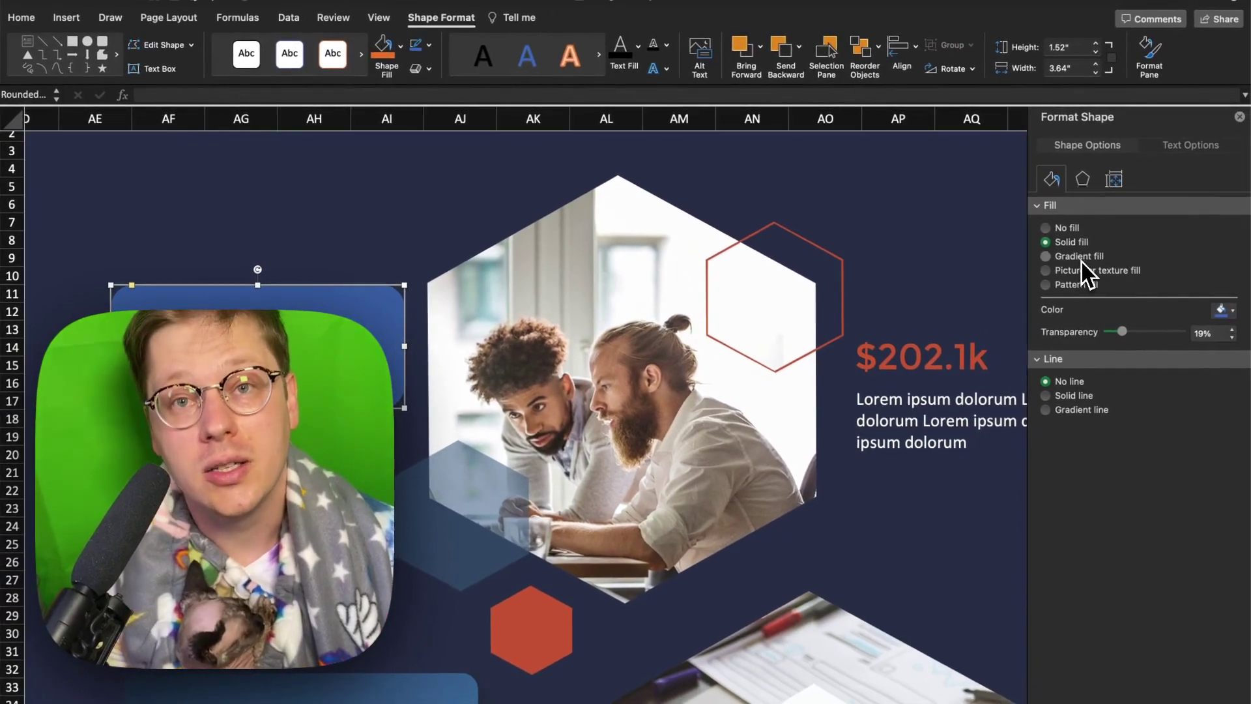
- Give the rounded rectangle a gradient fill with only two stops, running from dark blue to bright blue
click(1078, 256)
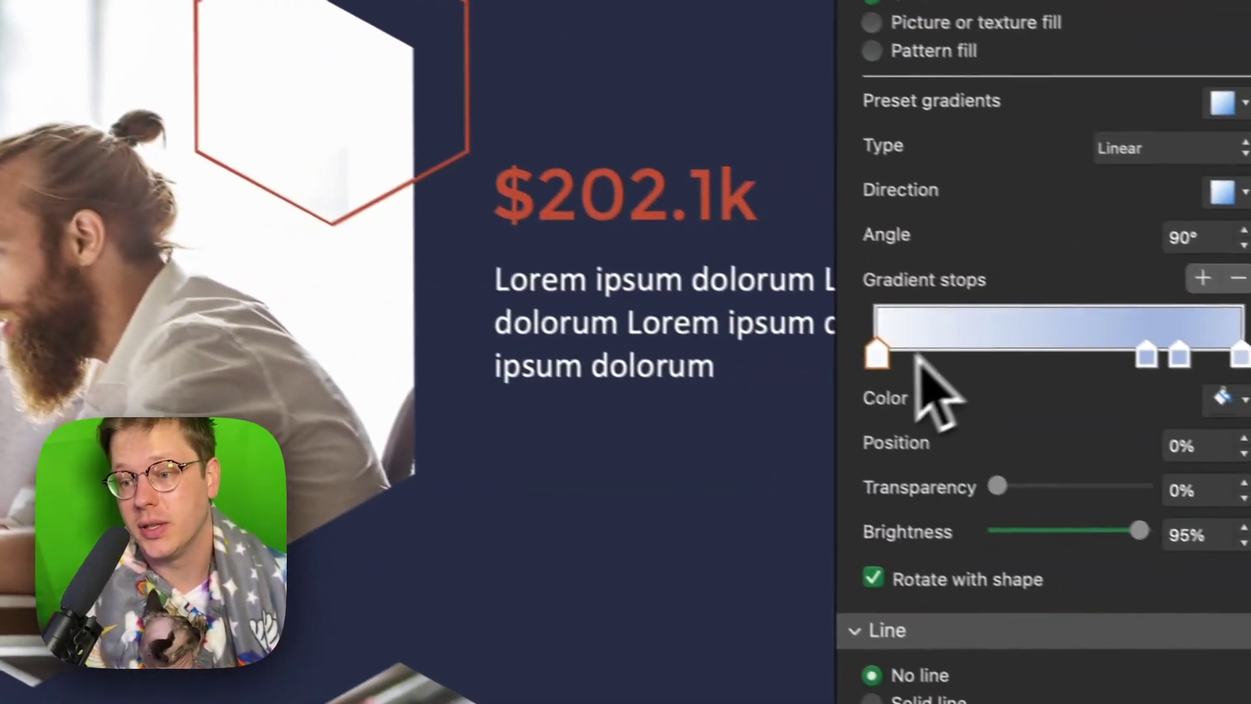
click(1118, 343)
click(1211, 265)
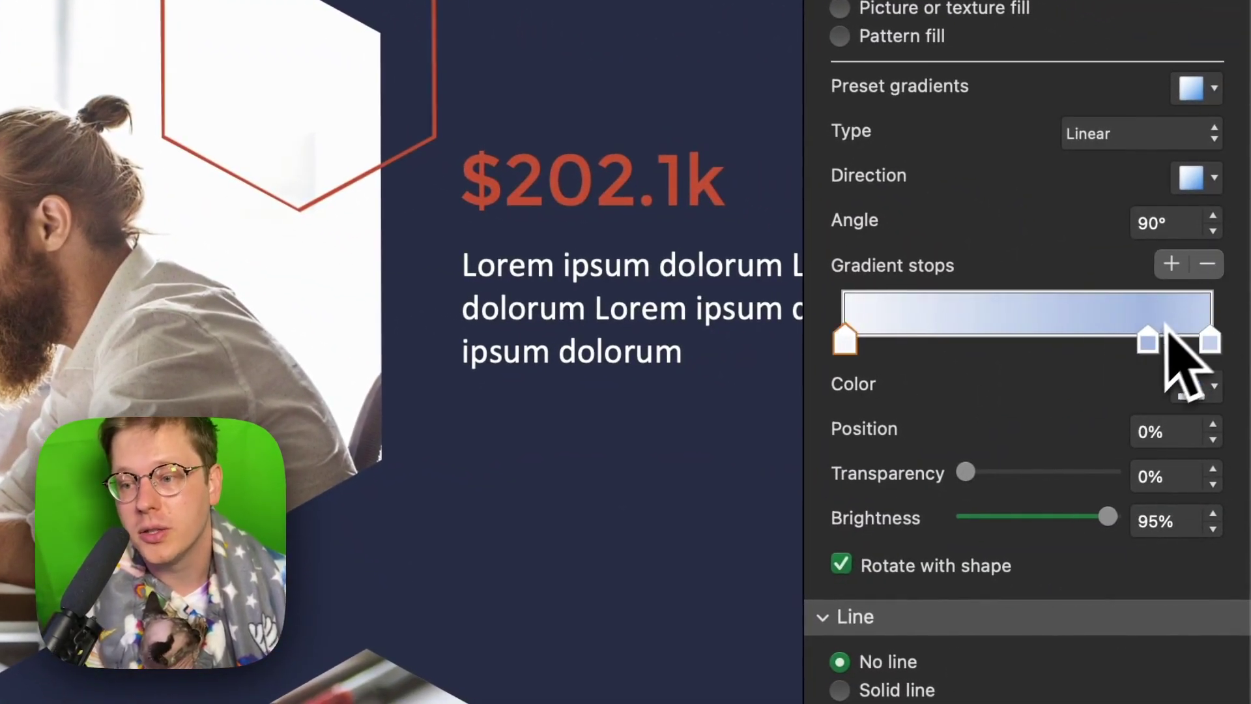
click(1209, 264)
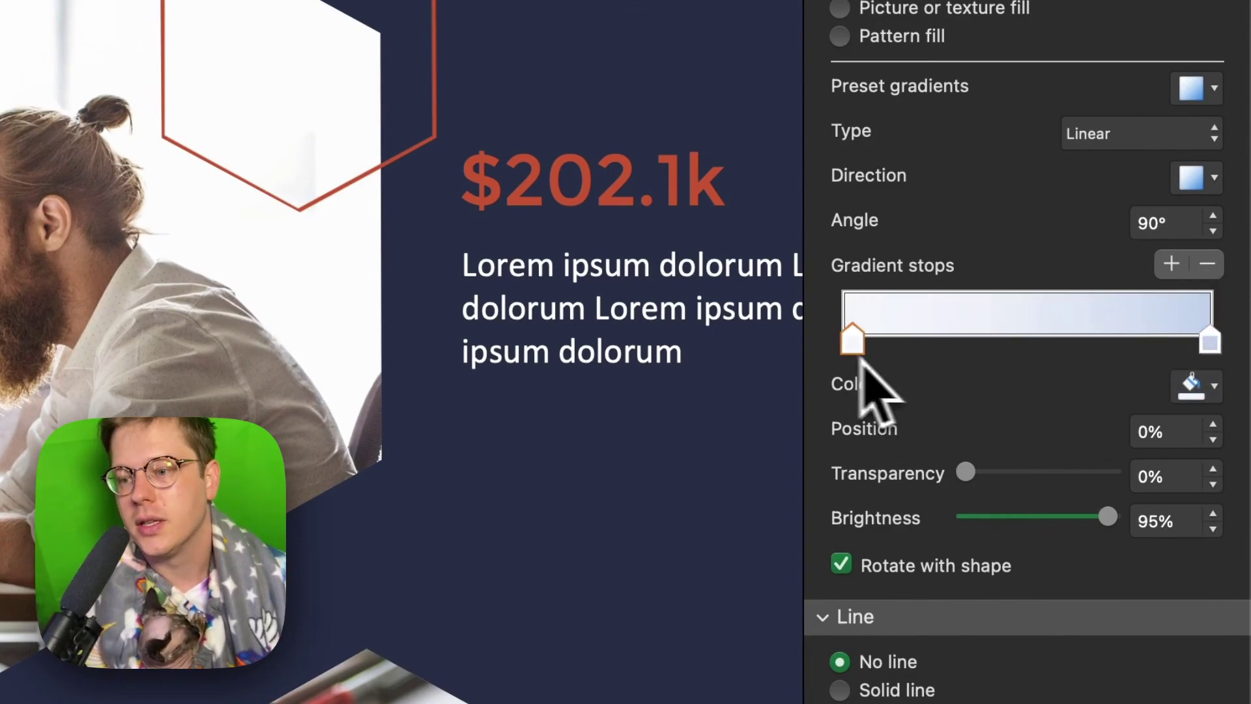
click(1198, 388)
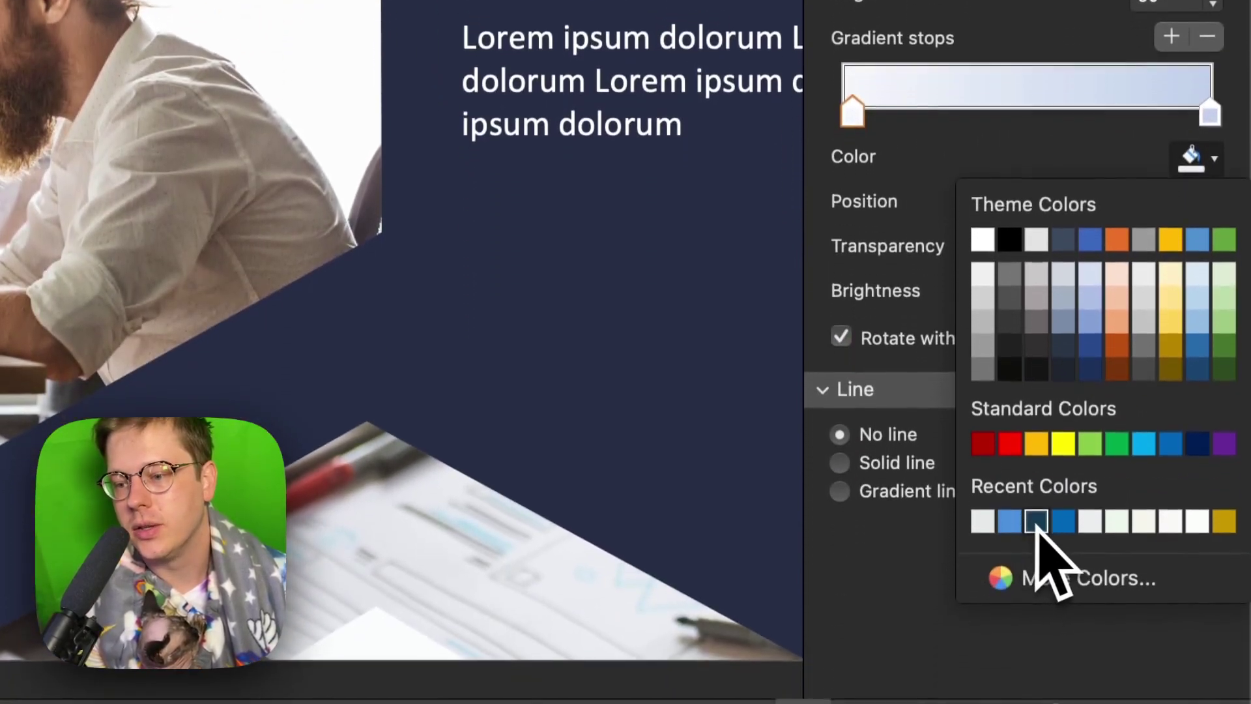
click(1035, 522)
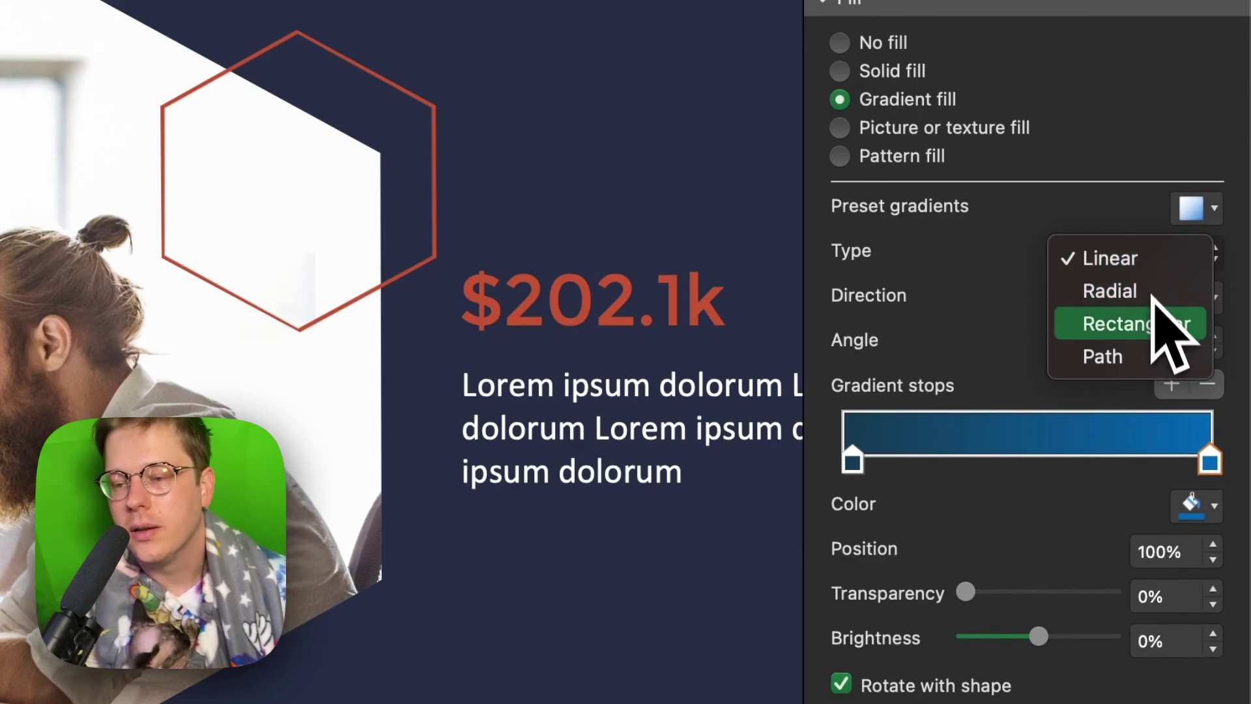
- Keep the rectangle's gradient type as Linear and set its angle to 190°
key(Up)
key(Up)
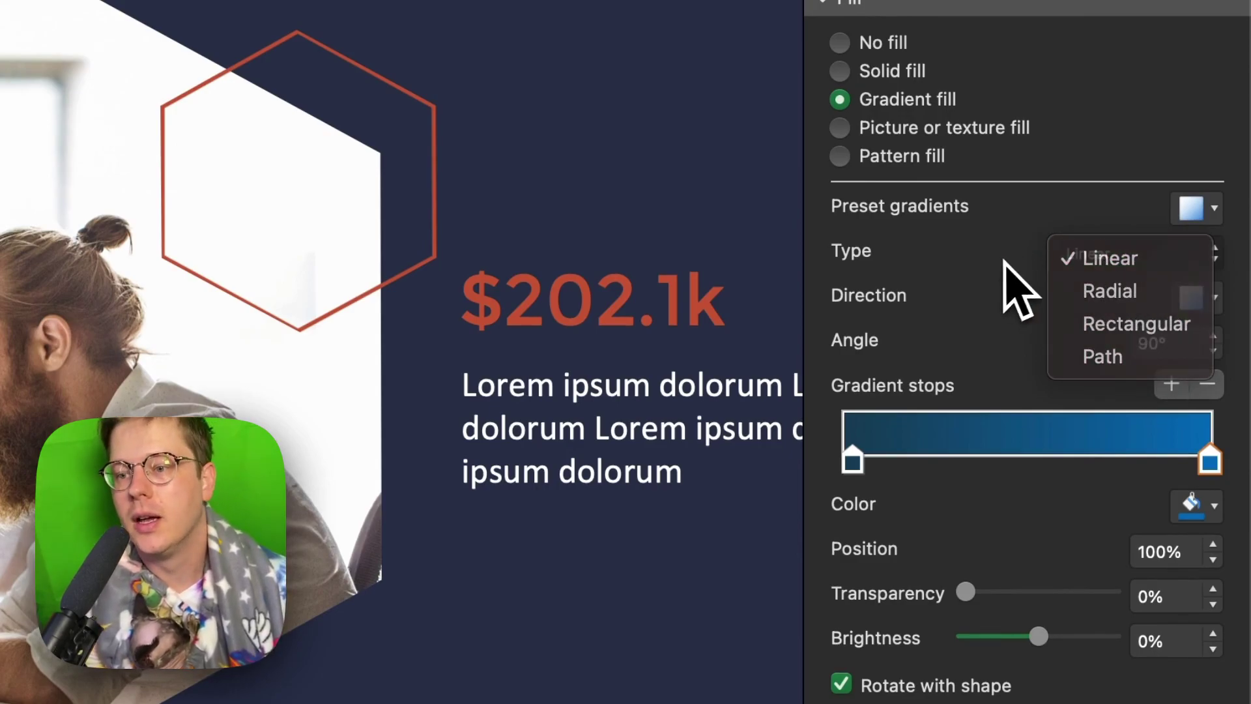
key(Escape)
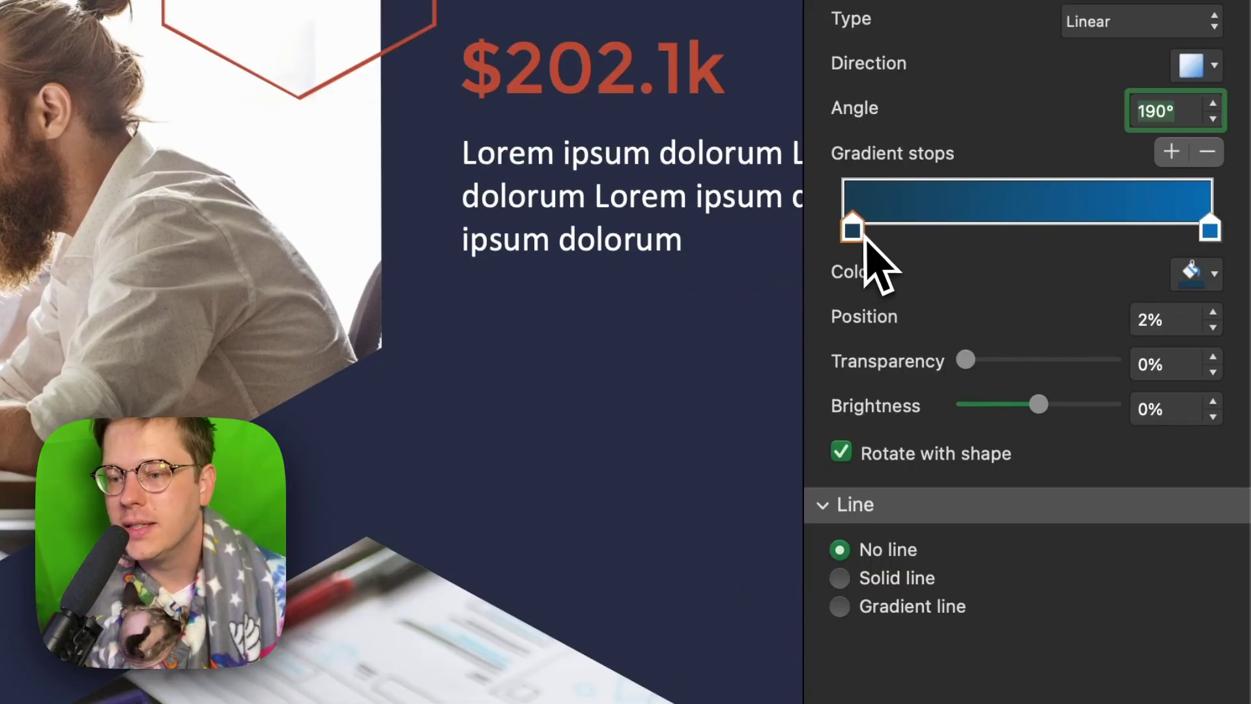
- Try an off-white middle gradient stop at 51% in the rectangle's fill and remove it
click(1208, 228)
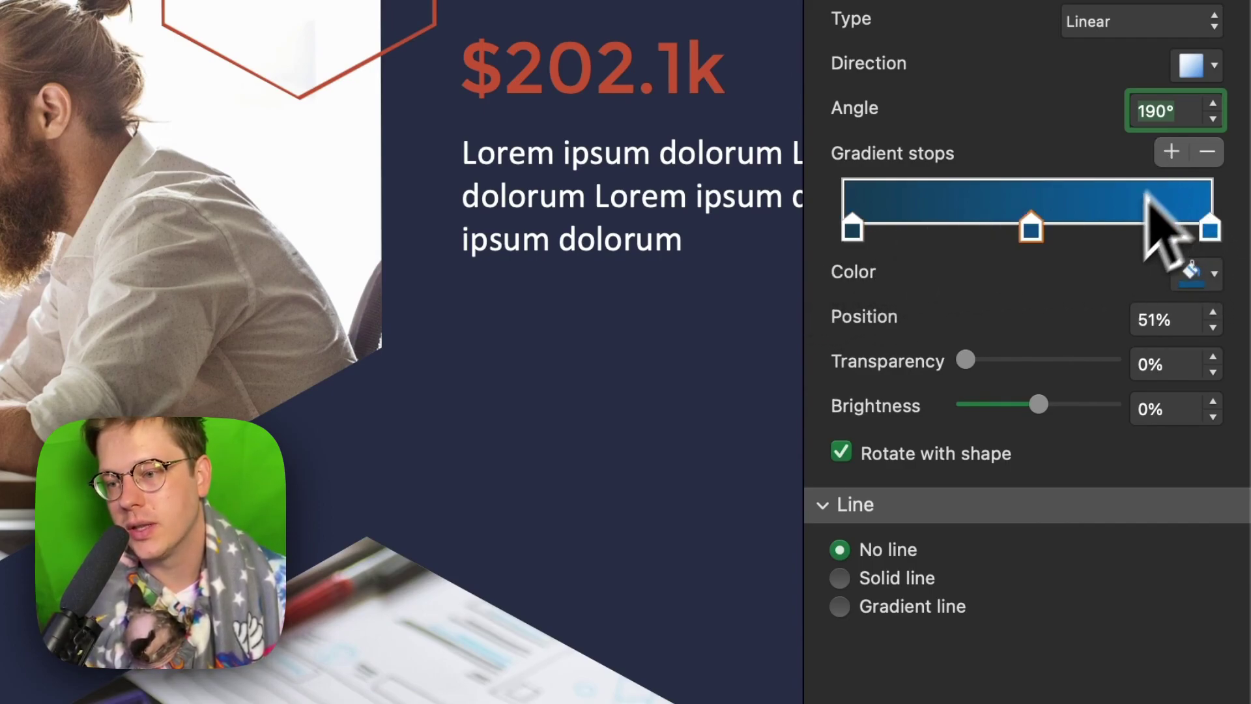
click(1205, 274)
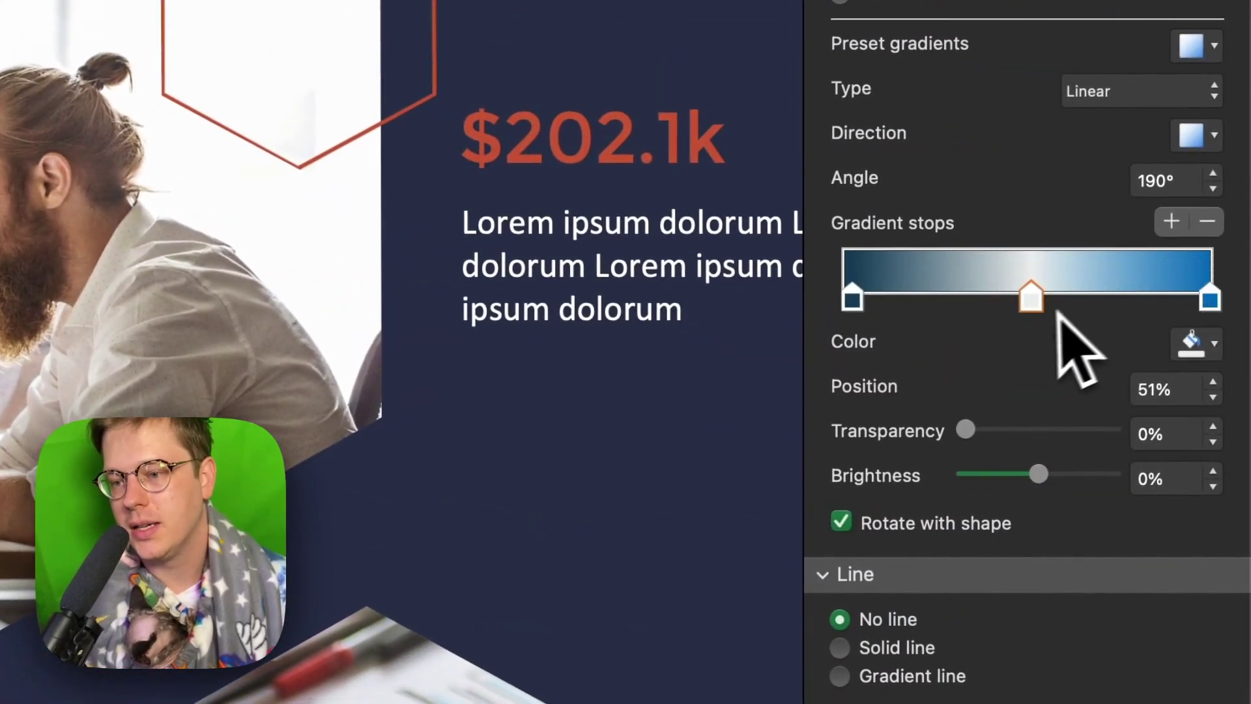
click(1207, 222)
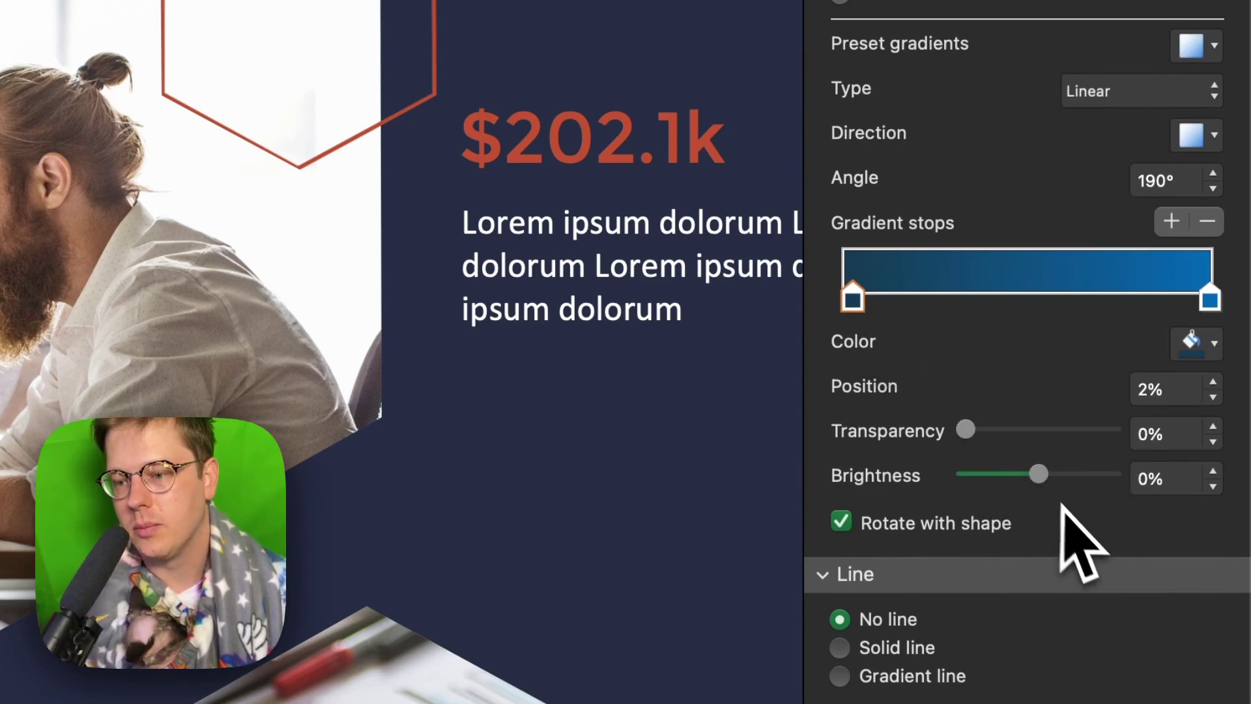
- Set the brightness of the dark blue gradient stop to -5%
drag(1037, 480, 1039, 480)
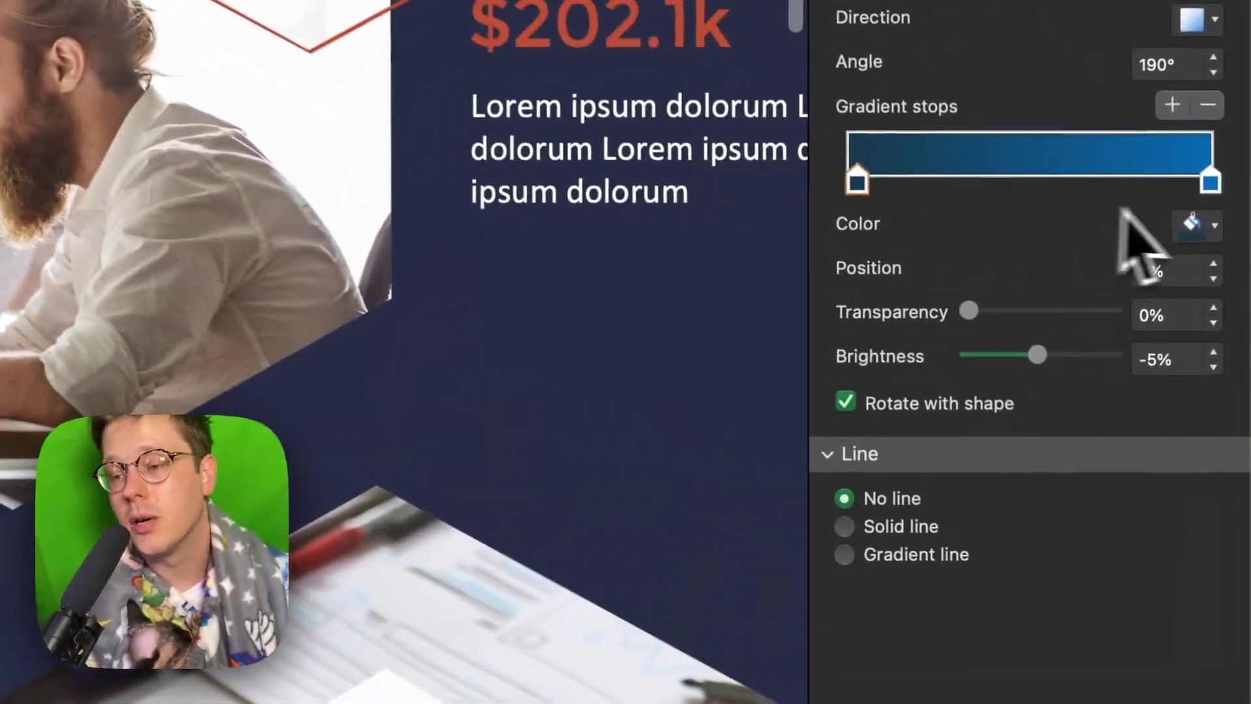
click(1230, 437)
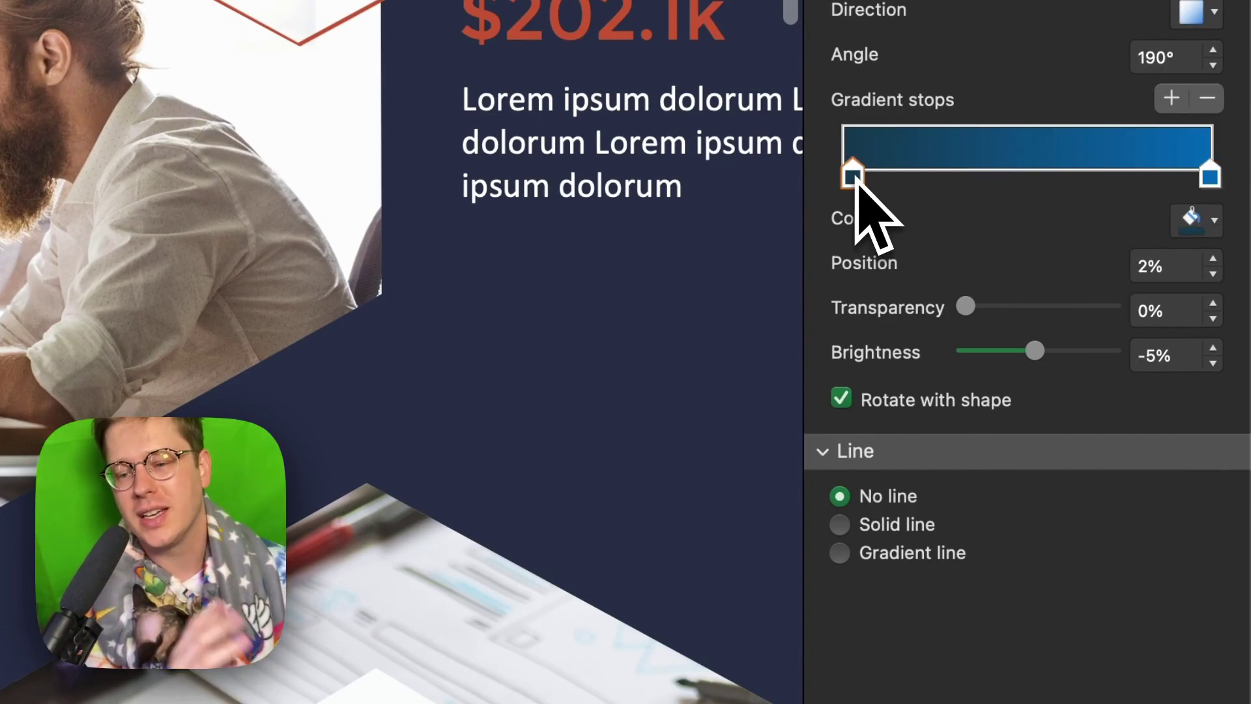
- Try the picture or texture fill and several pattern fills on the rounded rectangle, and return to its blue gradient fill
click(1191, 221)
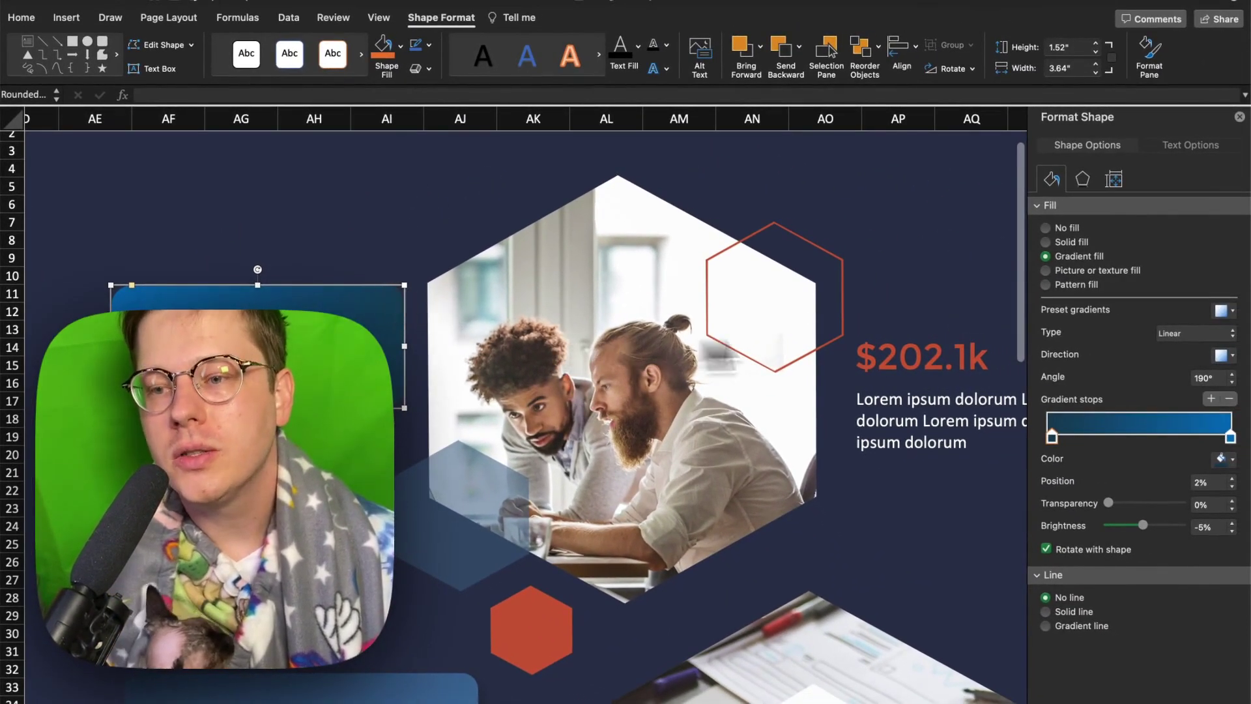
click(1045, 270)
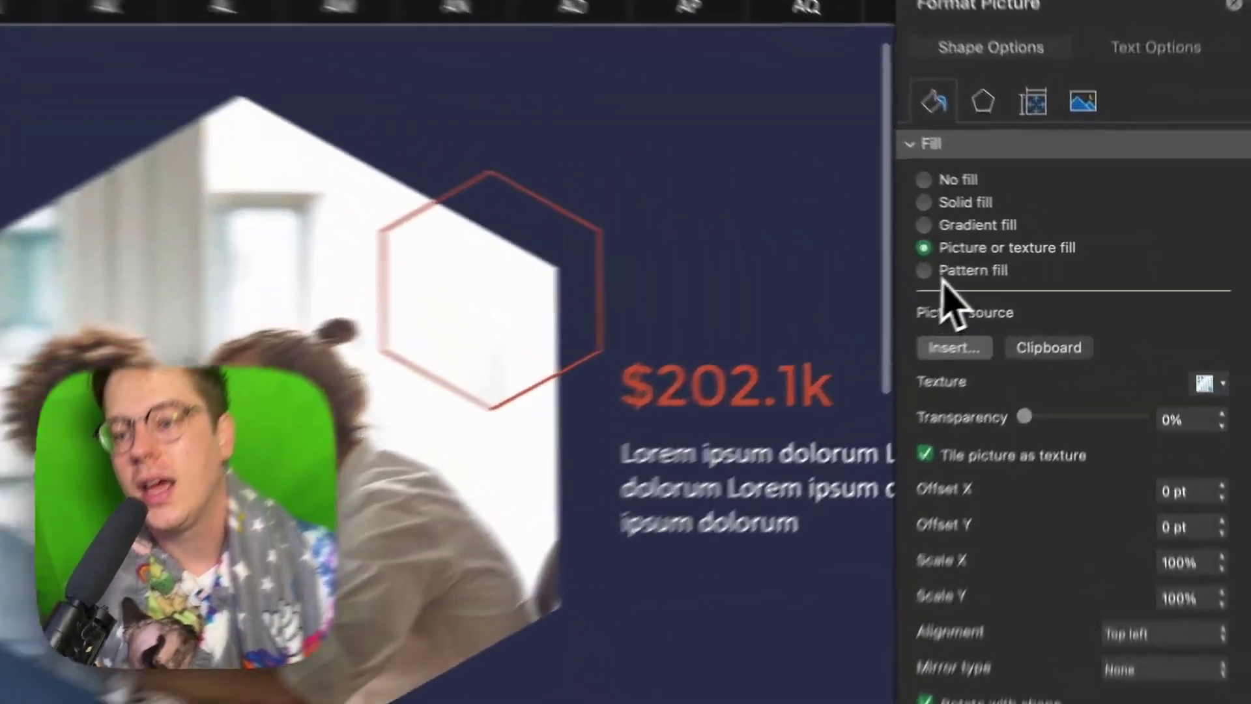
click(944, 272)
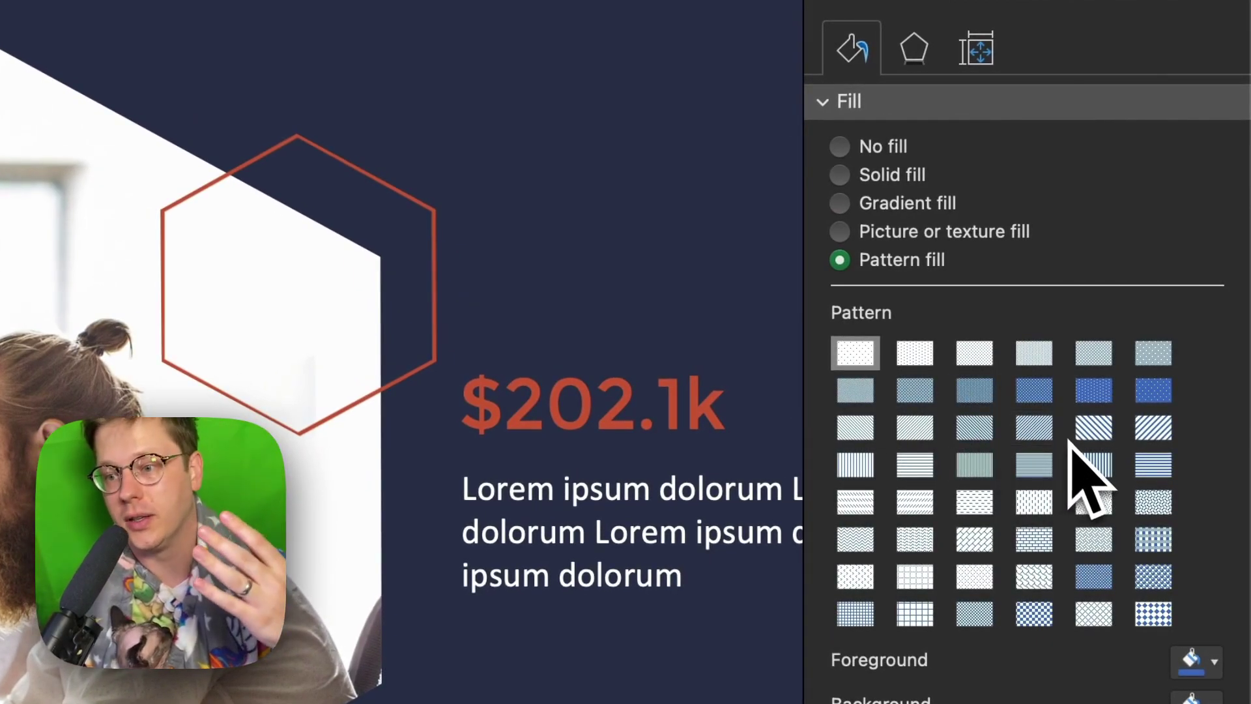
click(1086, 432)
click(1089, 506)
click(977, 505)
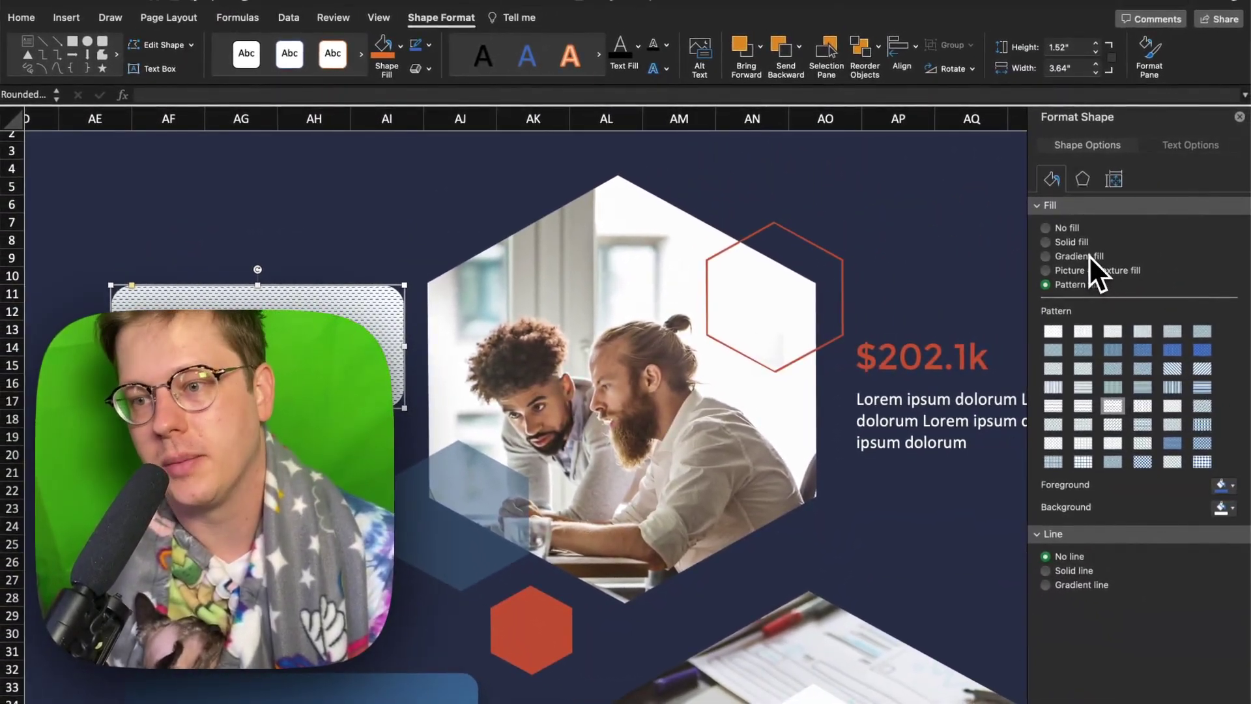
click(1056, 207)
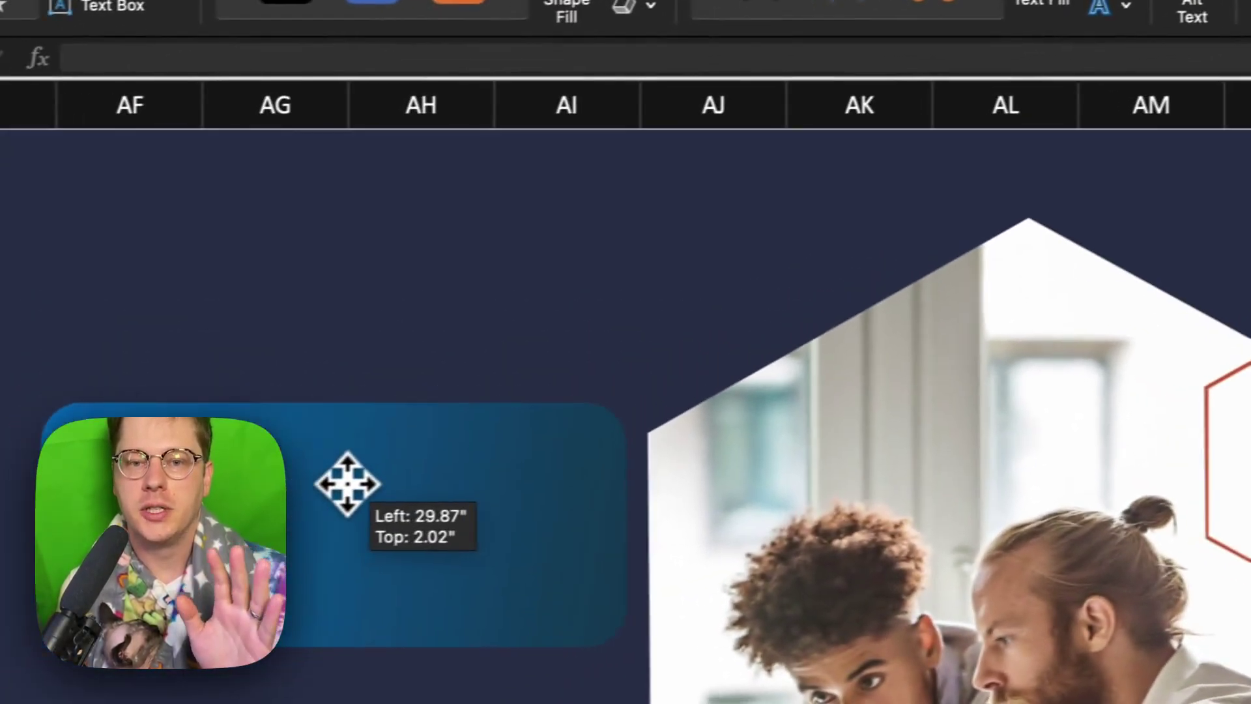
- Apply an outer shadow preset with 4 pt blur, 45° angle and 3 pt distance to the rounded rectangle and move it over the hexagonal photo's edge
drag(346, 483, 380, 417)
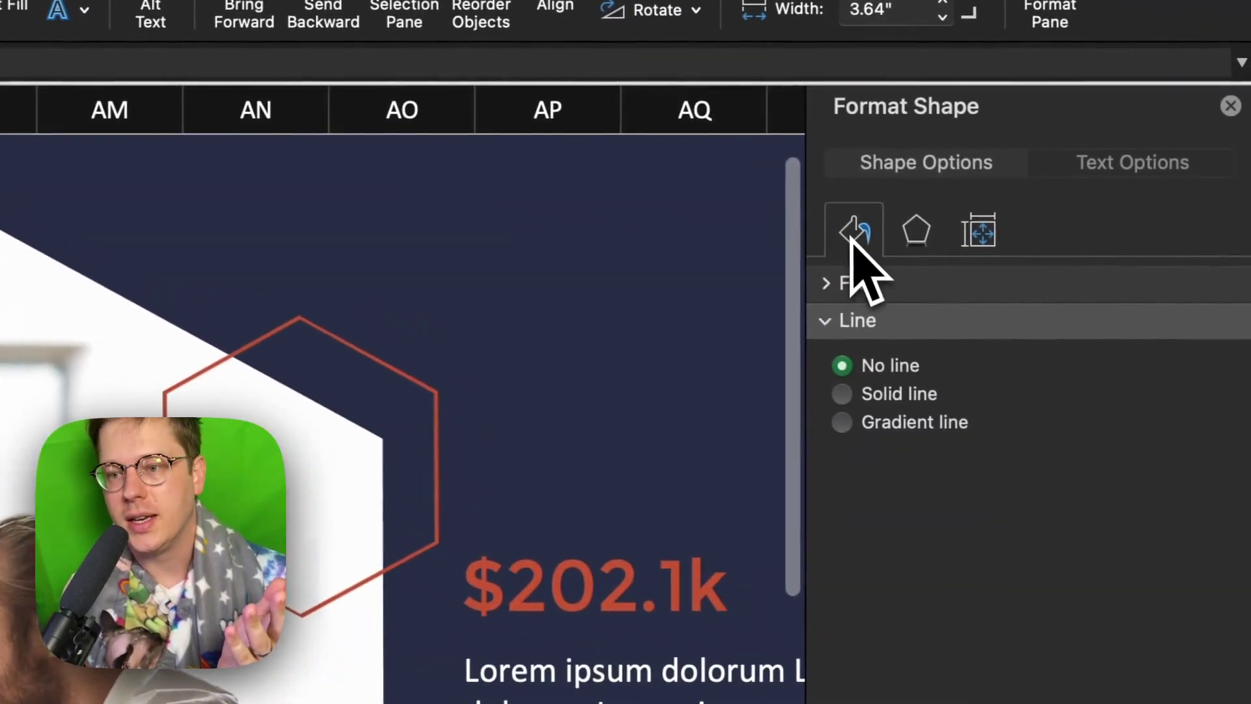
click(914, 229)
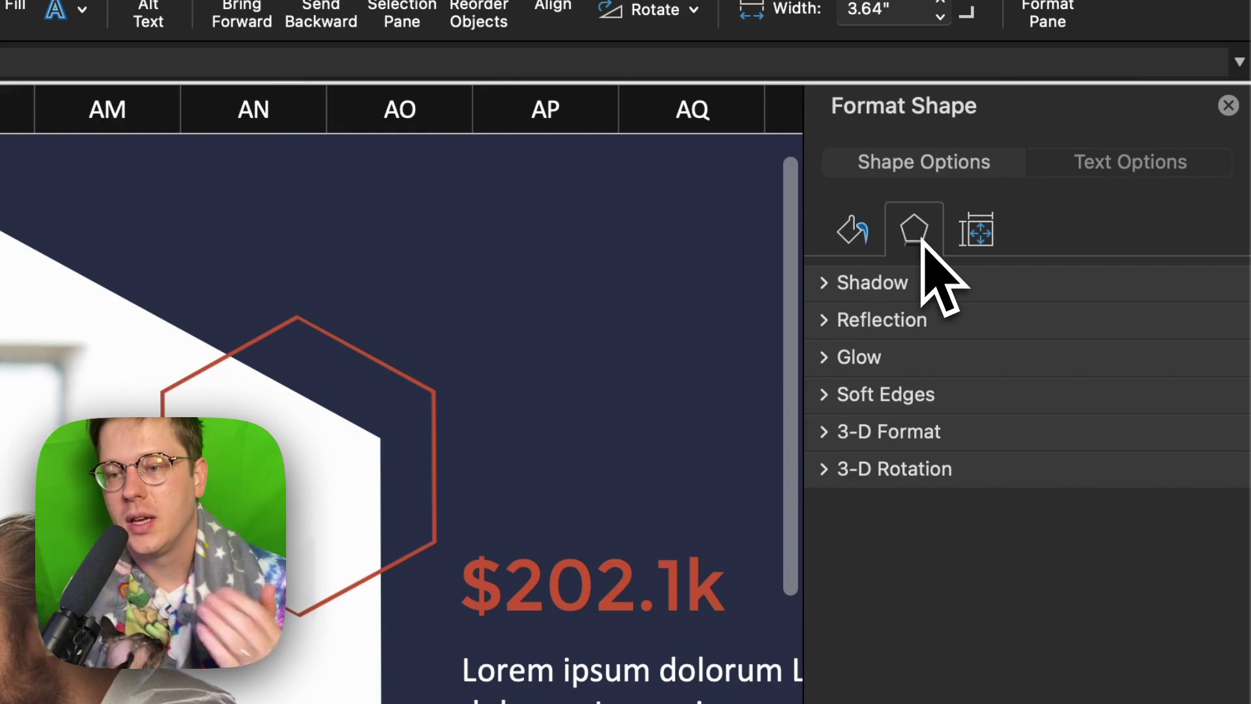
click(911, 296)
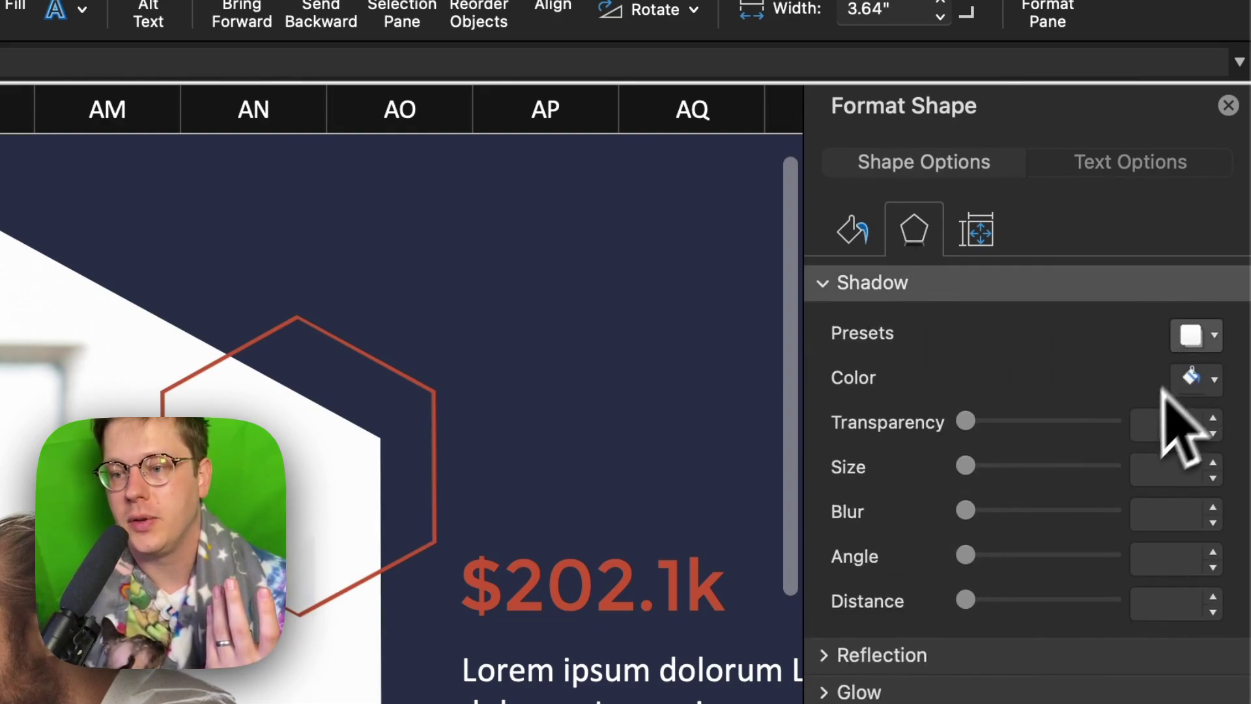
click(1196, 334)
click(980, 572)
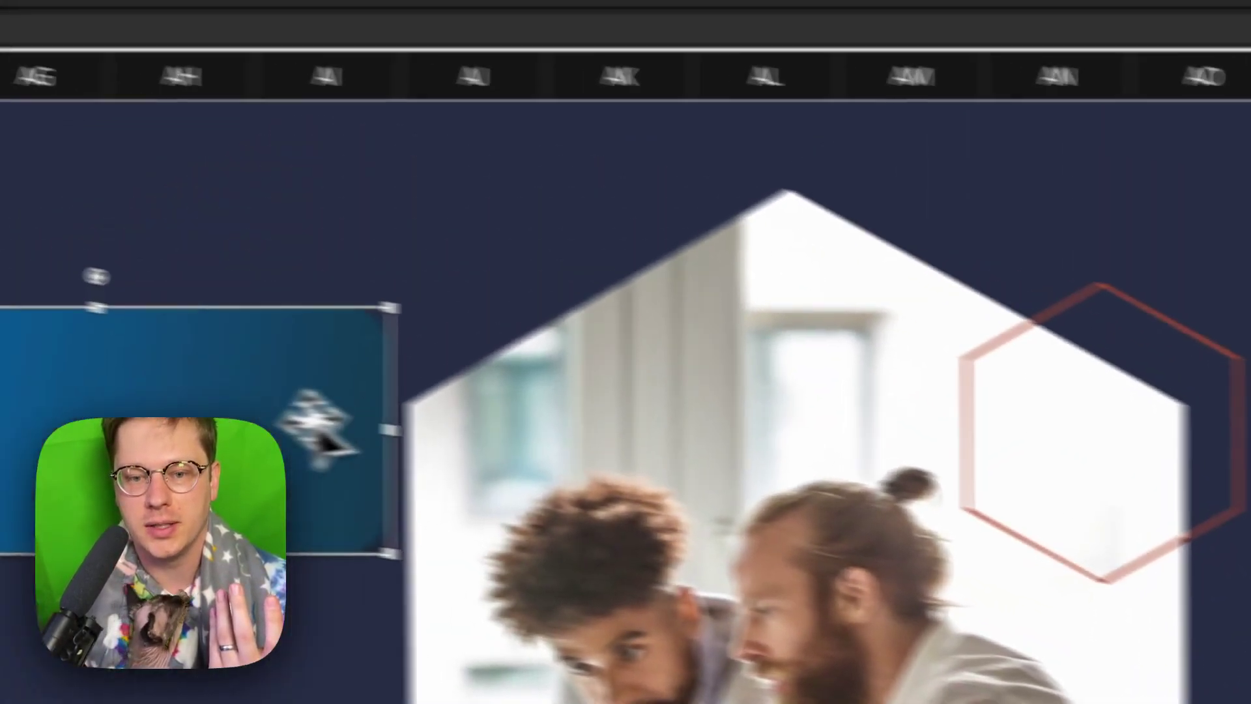
drag(274, 422, 353, 387)
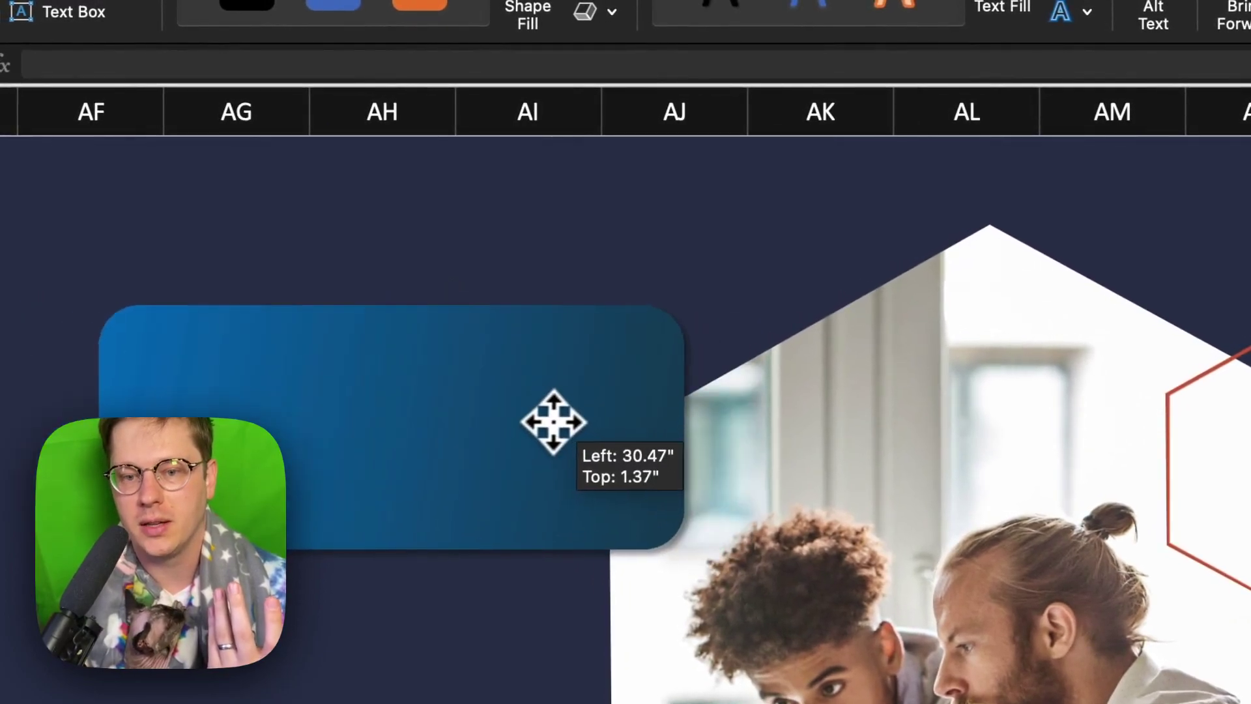
drag(553, 422, 554, 424)
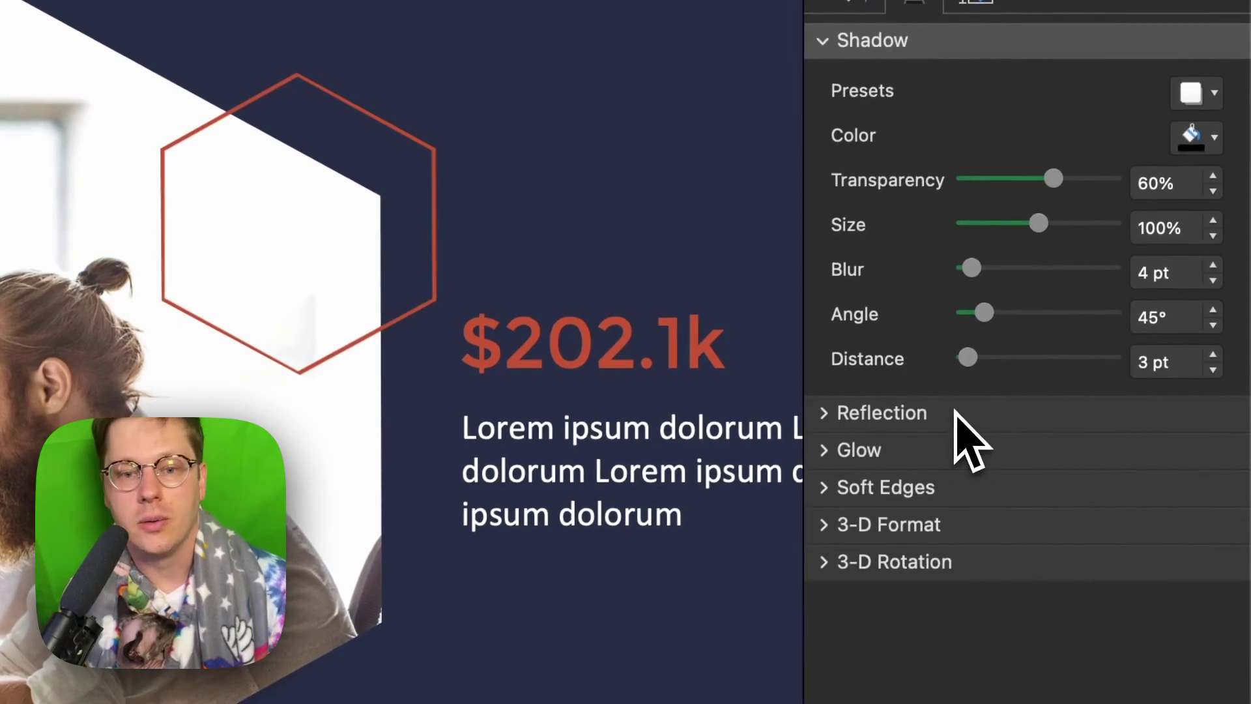
- Try the reflection, blue glow and soft edges effects on the rounded rectangle and remove the glow
click(963, 417)
click(1198, 465)
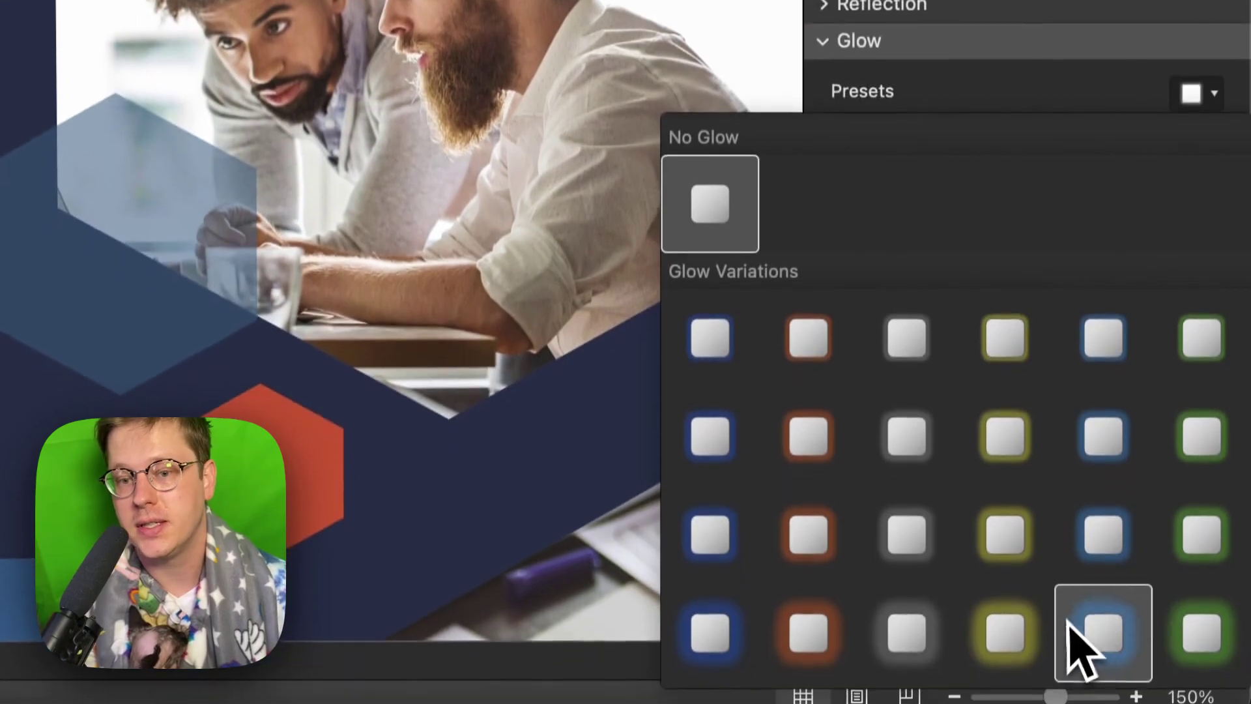
click(1101, 628)
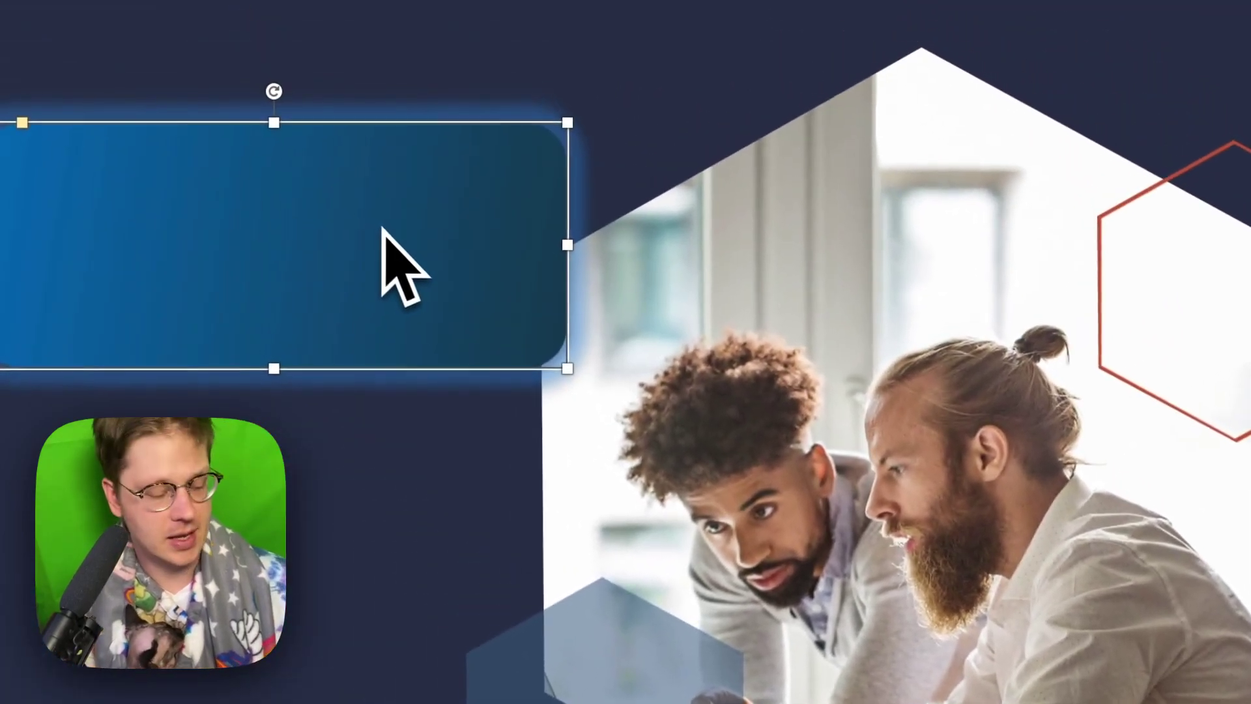
click(1071, 563)
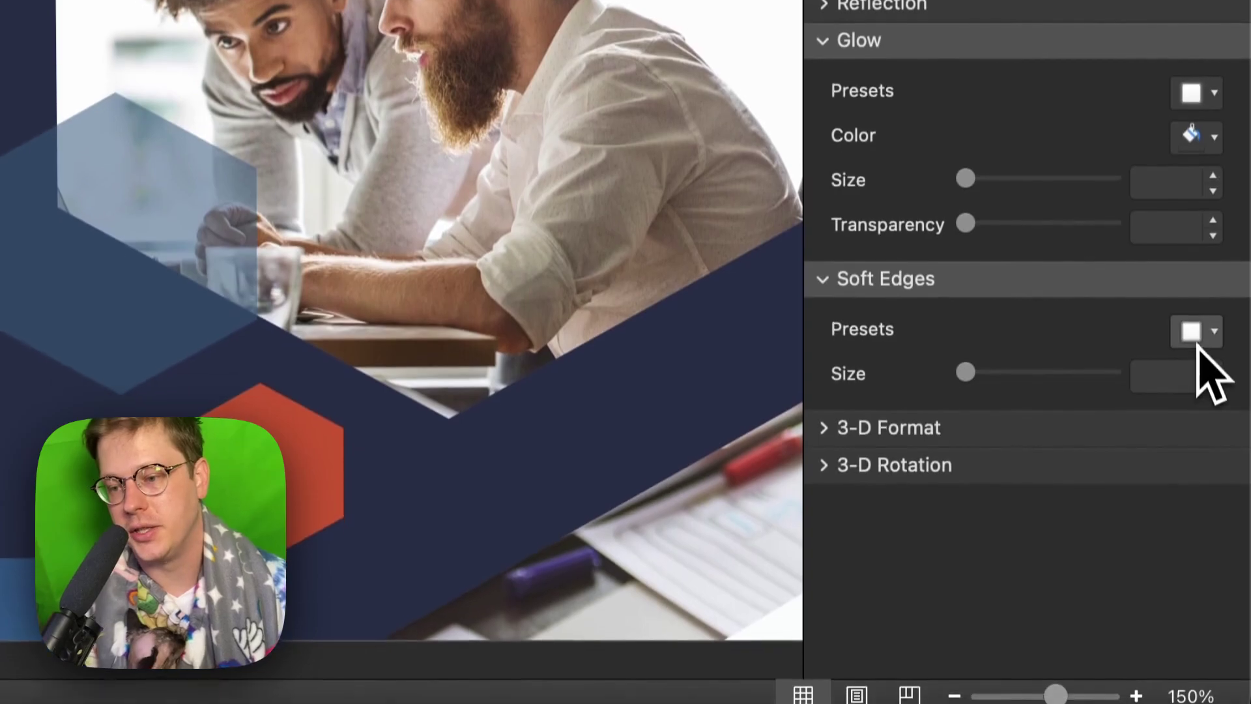
click(1197, 414)
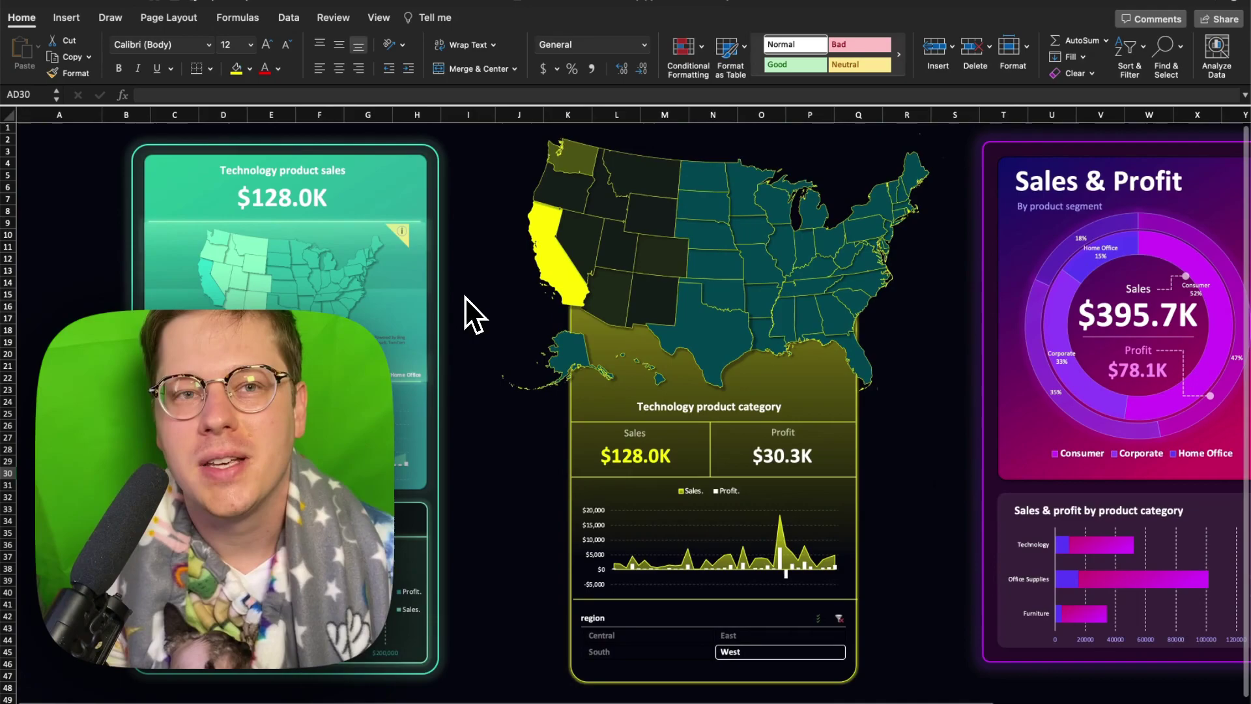
scroll(464, 296, right, 3)
scroll(439, 303, right, 3)
scroll(438, 310, left, 5)
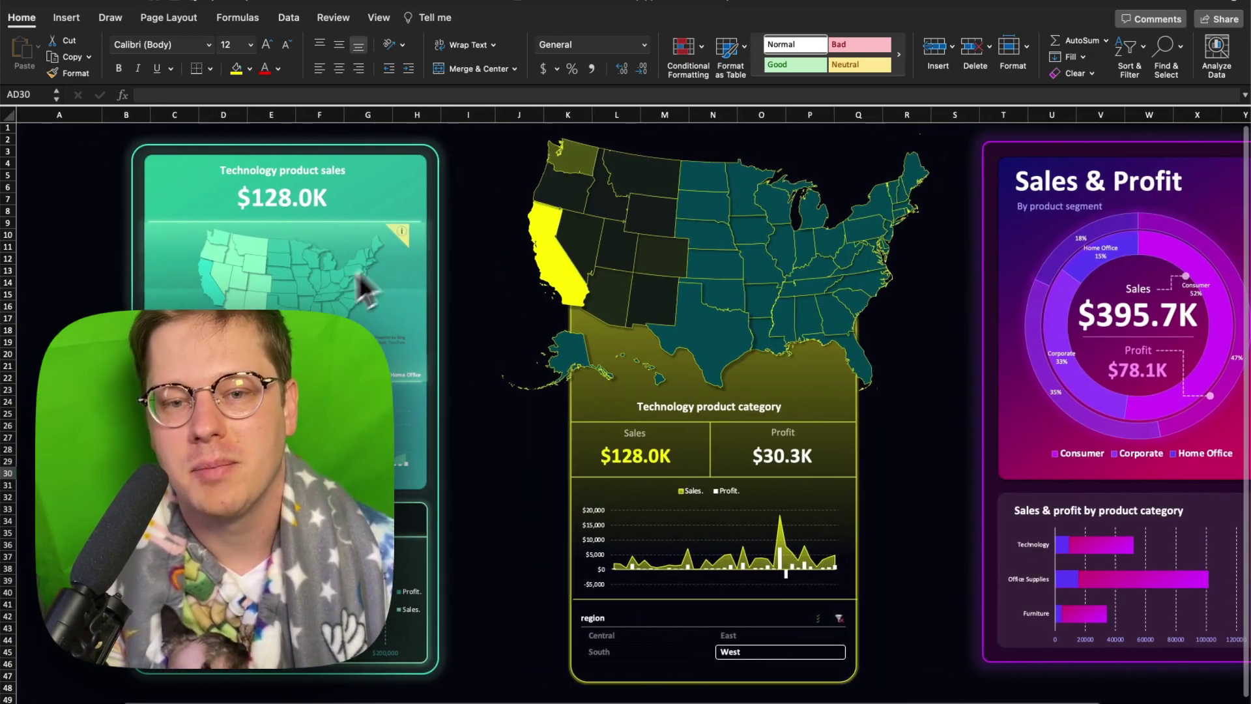
mouse_move(538, 306)
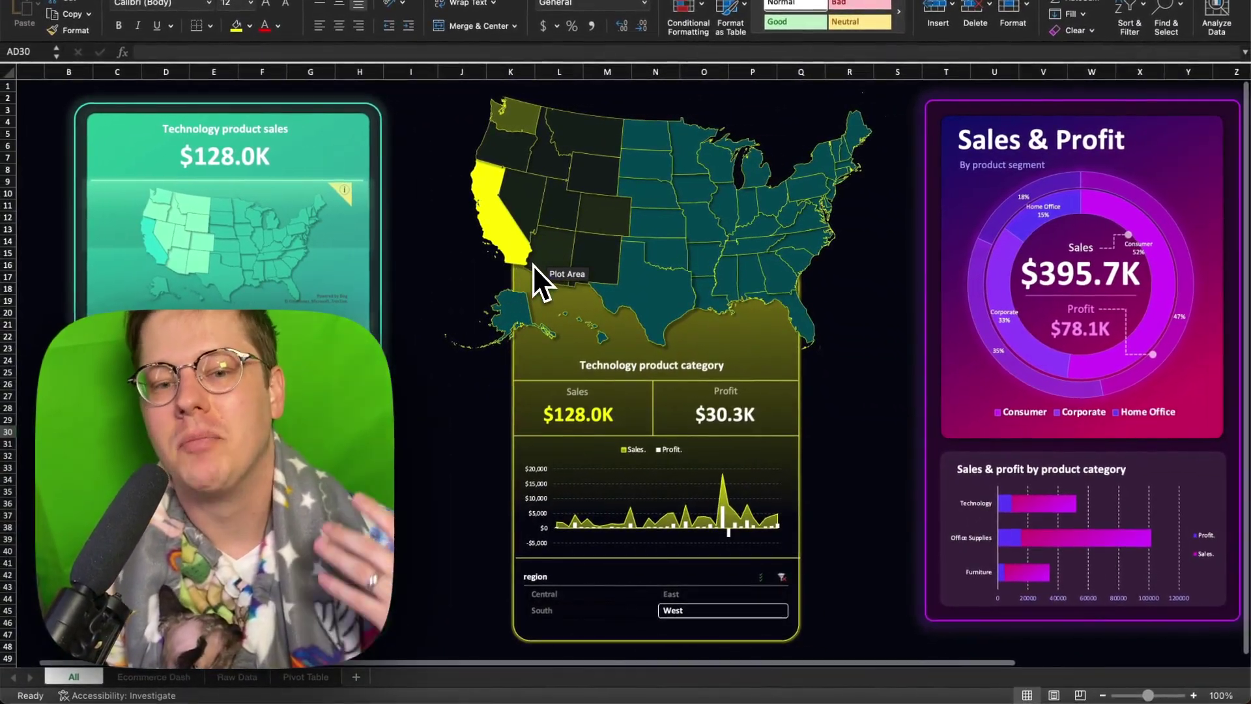
mouse_move(533, 264)
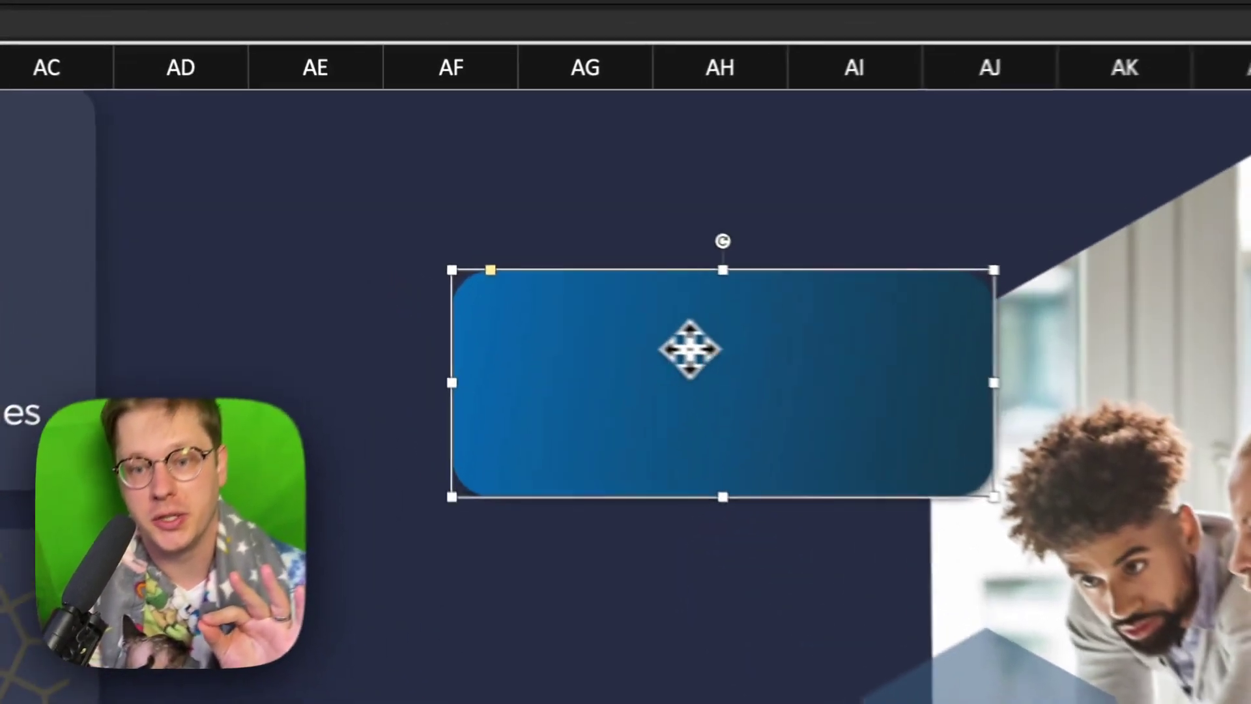
- Try reshaping the rounded rectangle with Edit Points by pulling three points of its upper edge inward, and reposition the distorted shape
drag(523, 269, 517, 261)
drag(705, 342, 745, 287)
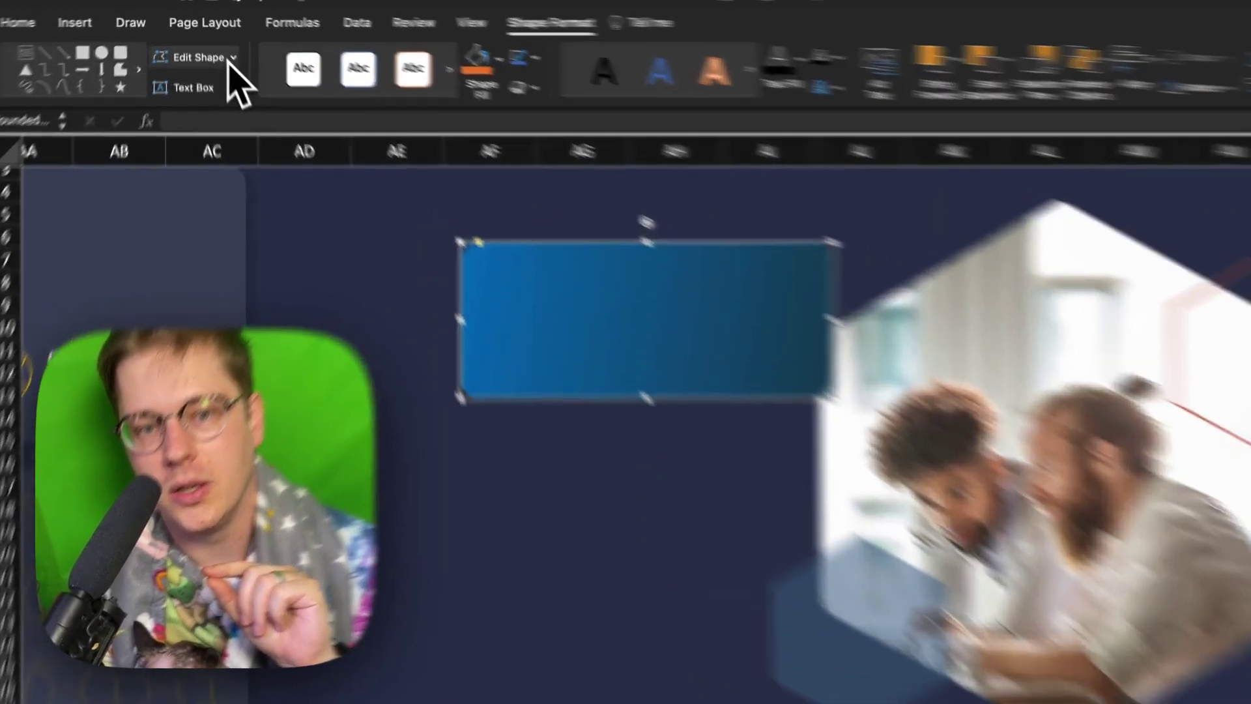
click(191, 46)
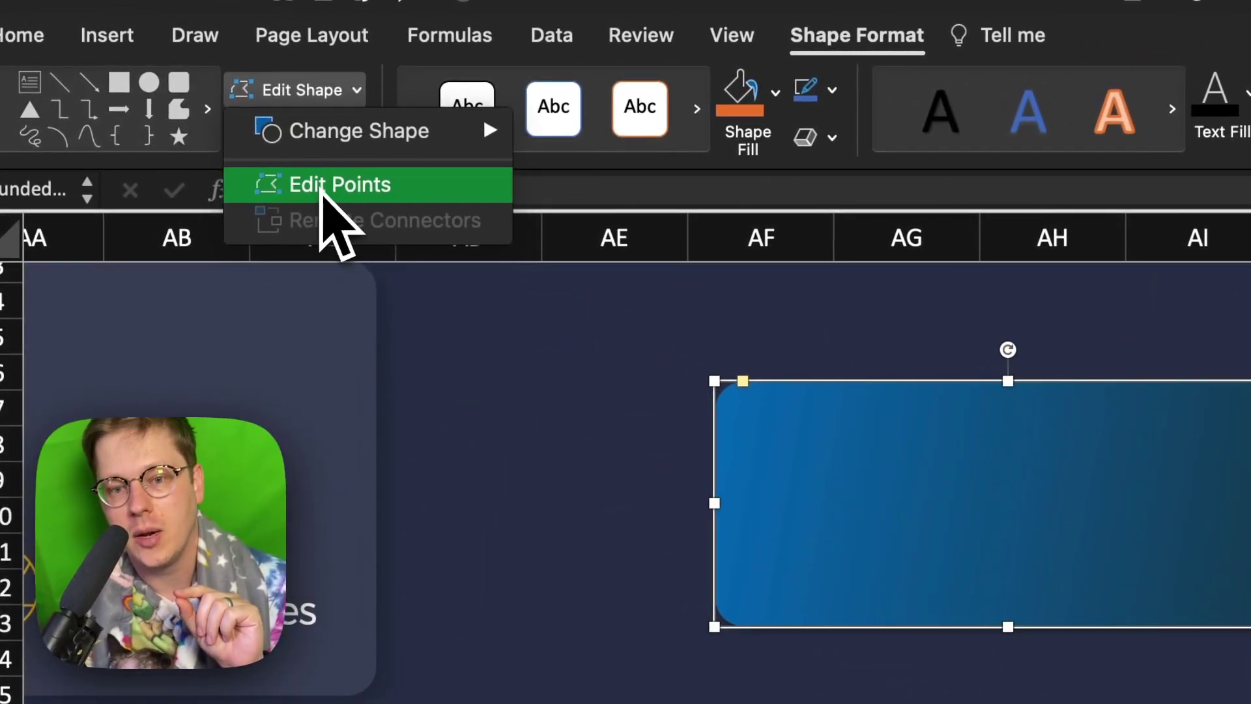
click(329, 185)
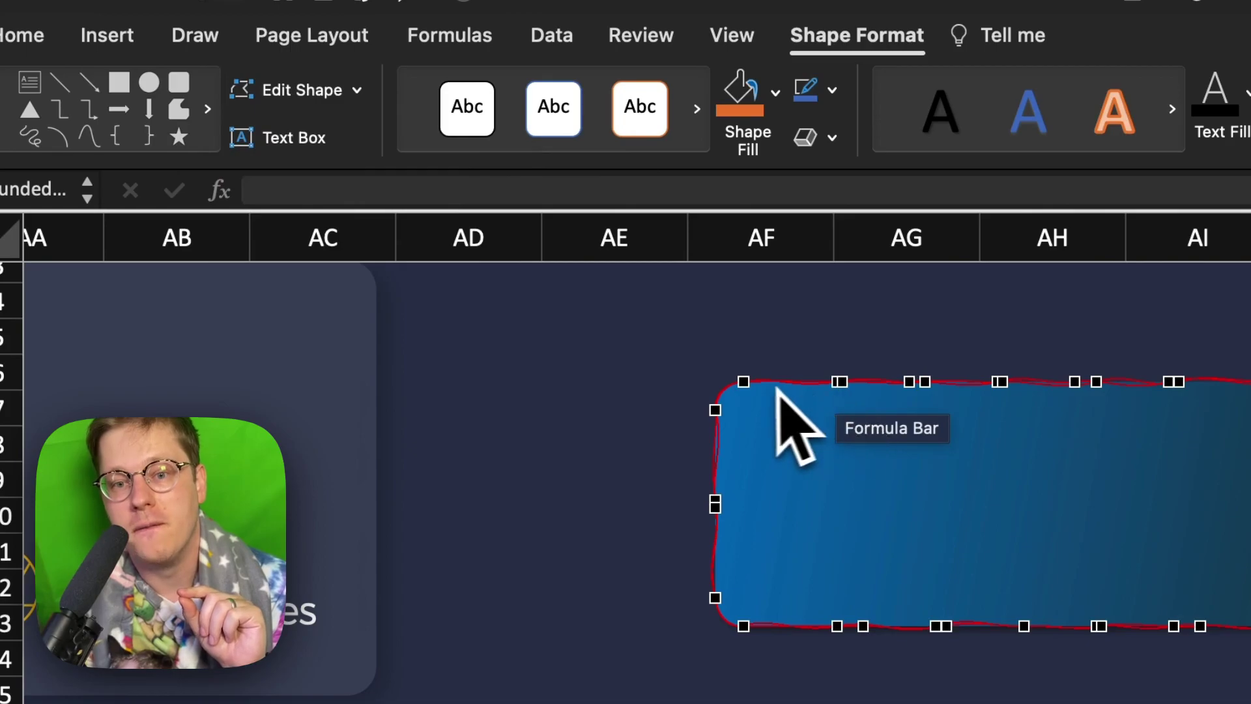
click(749, 385)
drag(928, 466, 938, 475)
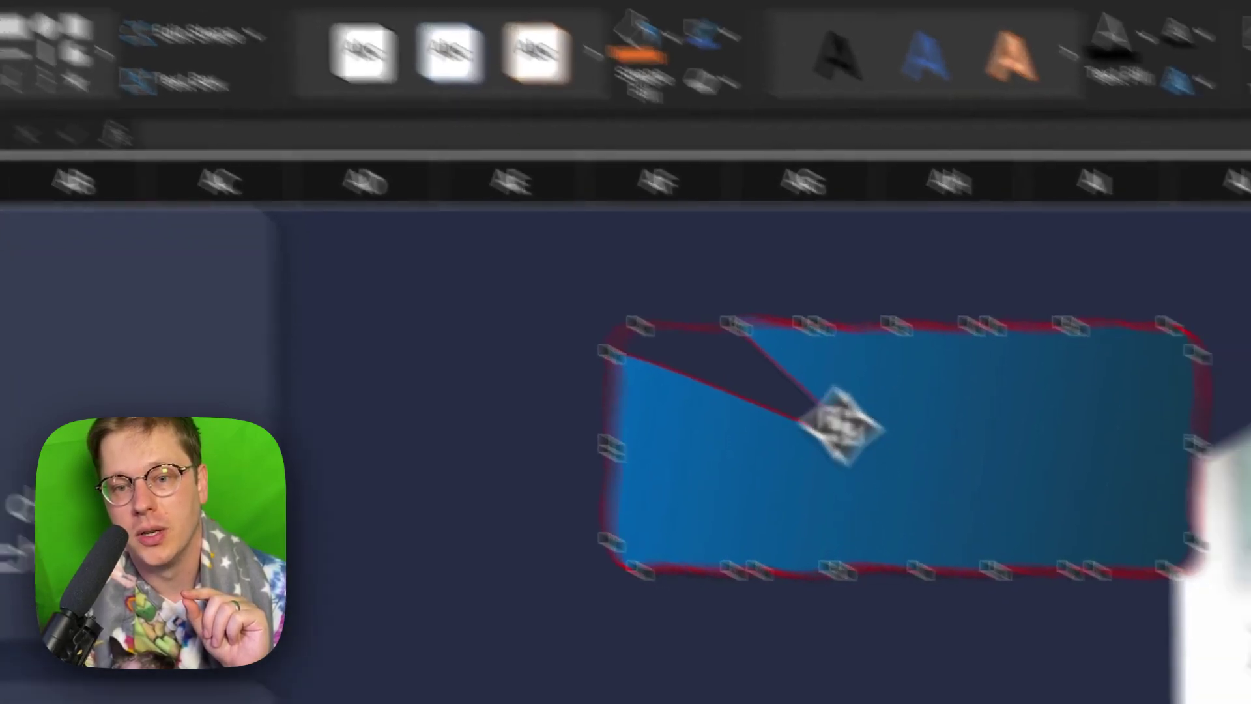
drag(939, 384, 1070, 450)
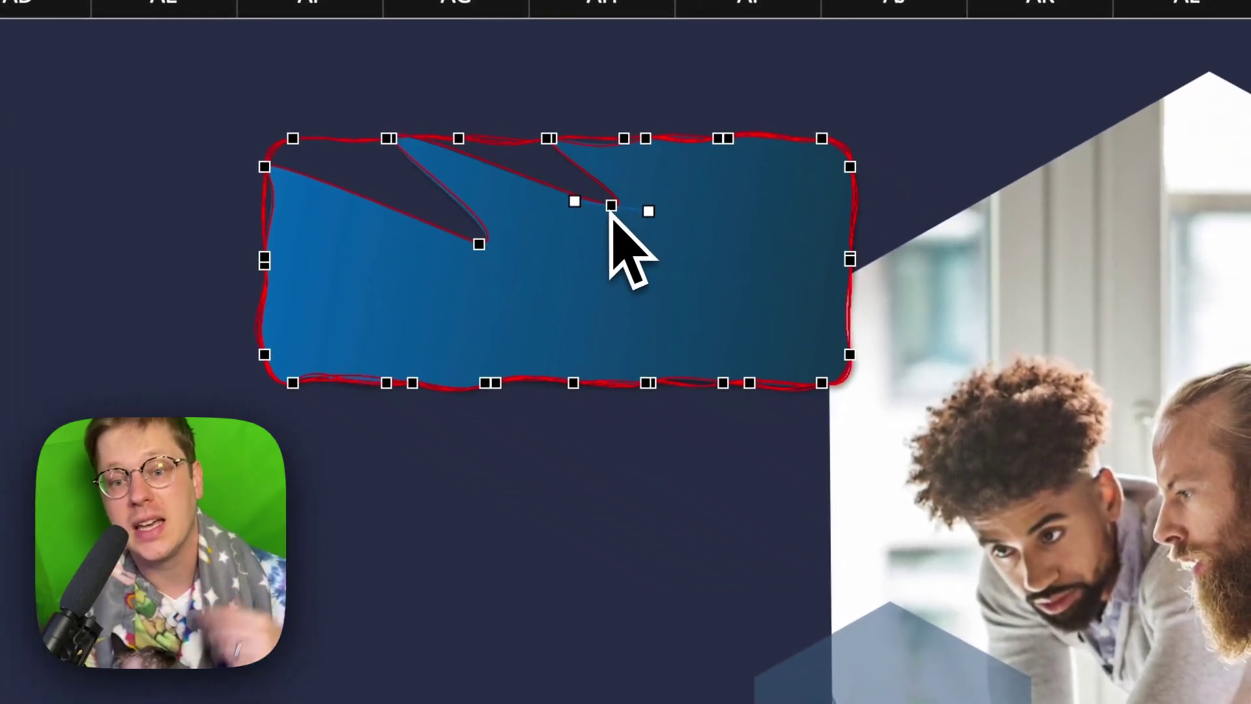
drag(712, 162, 768, 211)
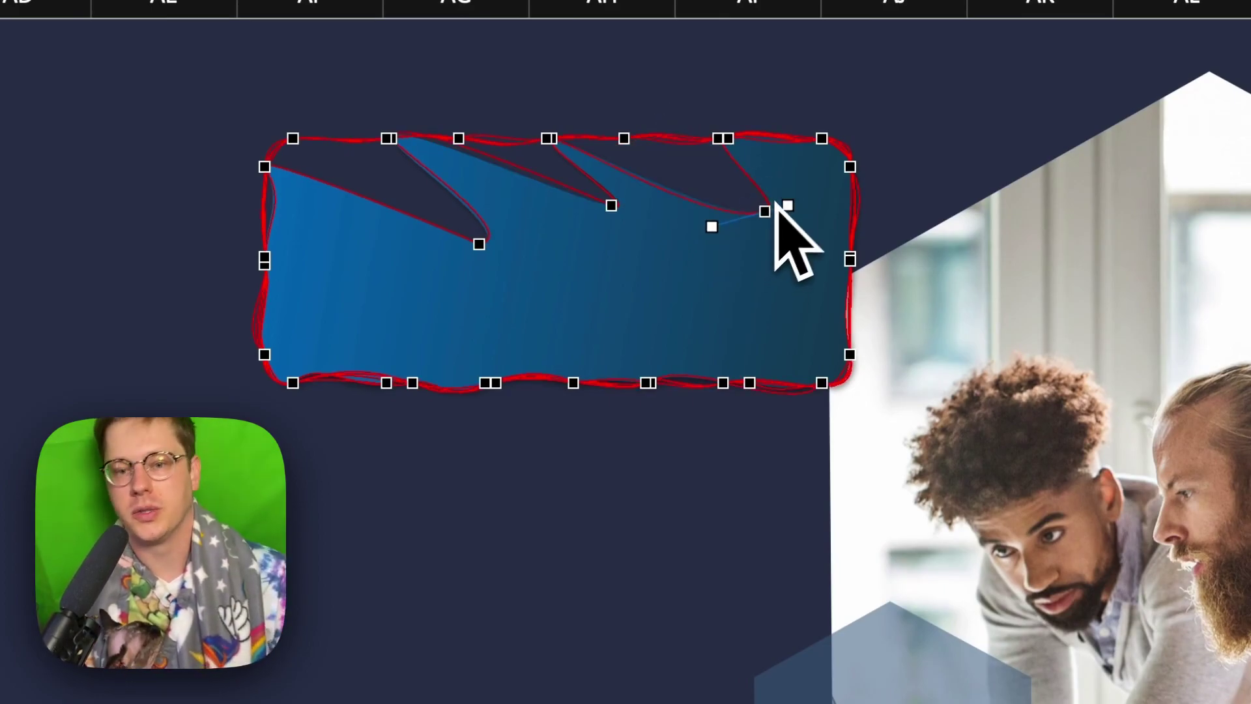
click(519, 566)
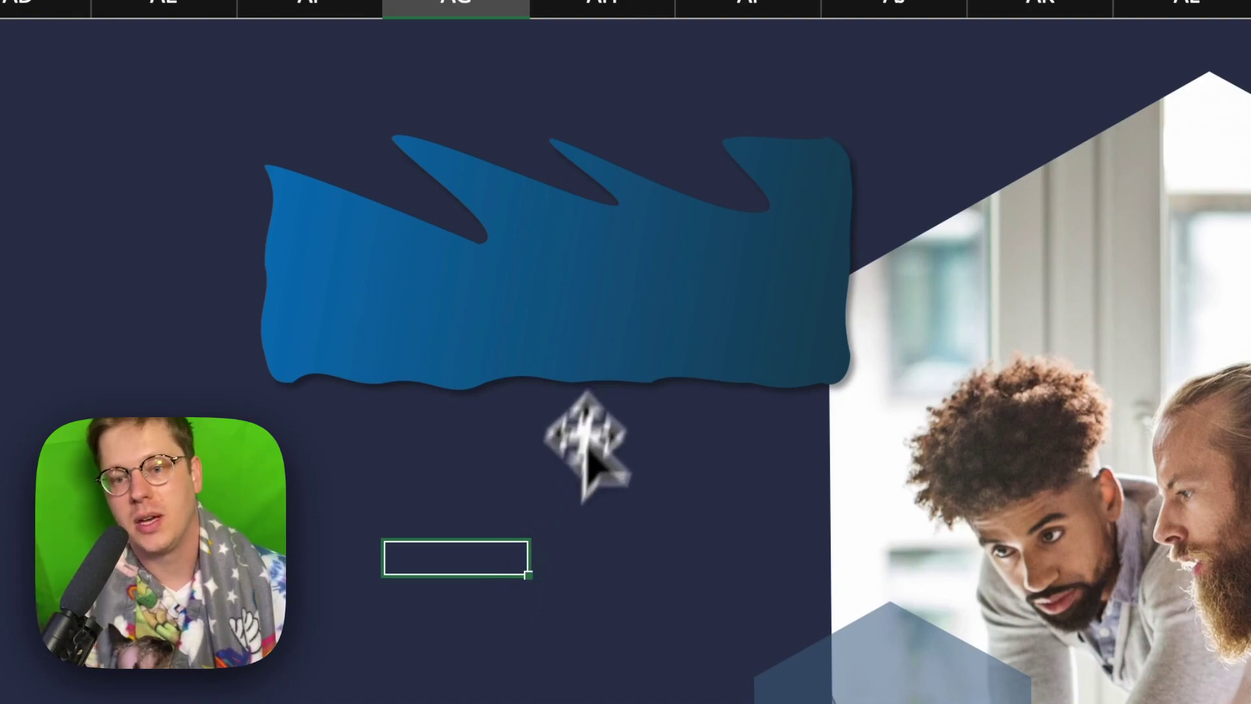
drag(624, 315, 483, 345)
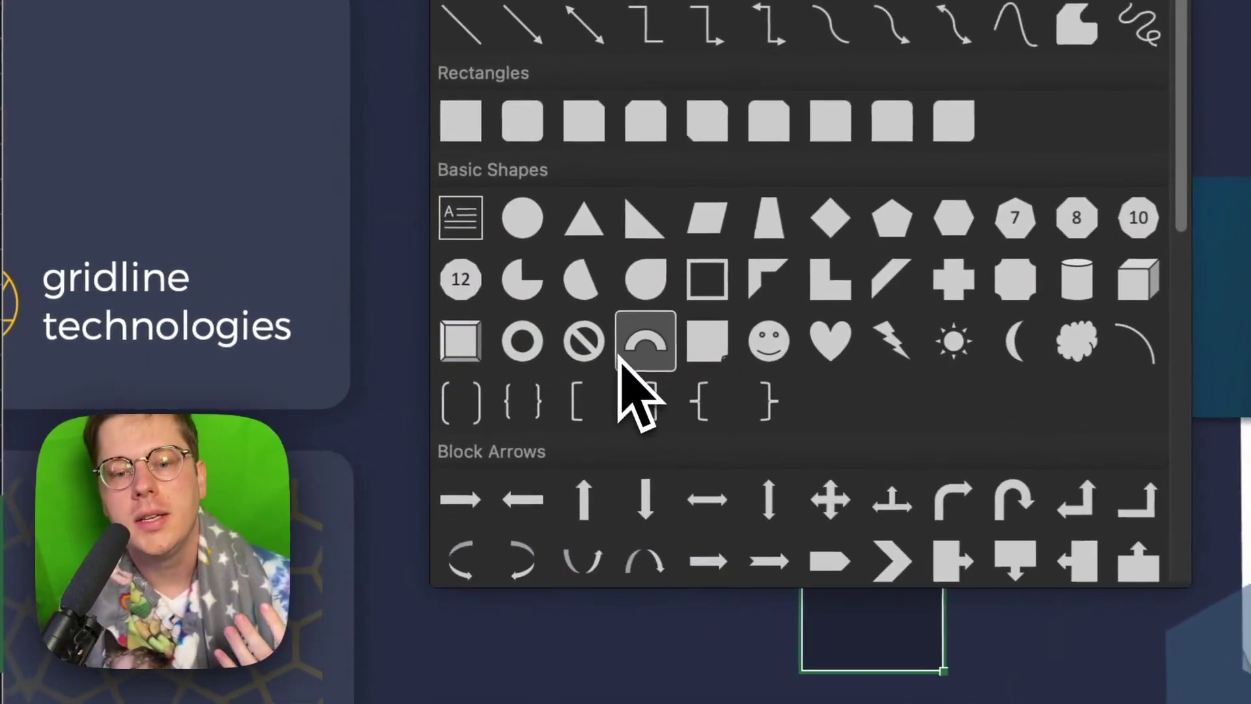
- Look through the shape gallery and insert the outlined alien head from the stock icons, searching for "alien"
scroll(635, 391, down, 5)
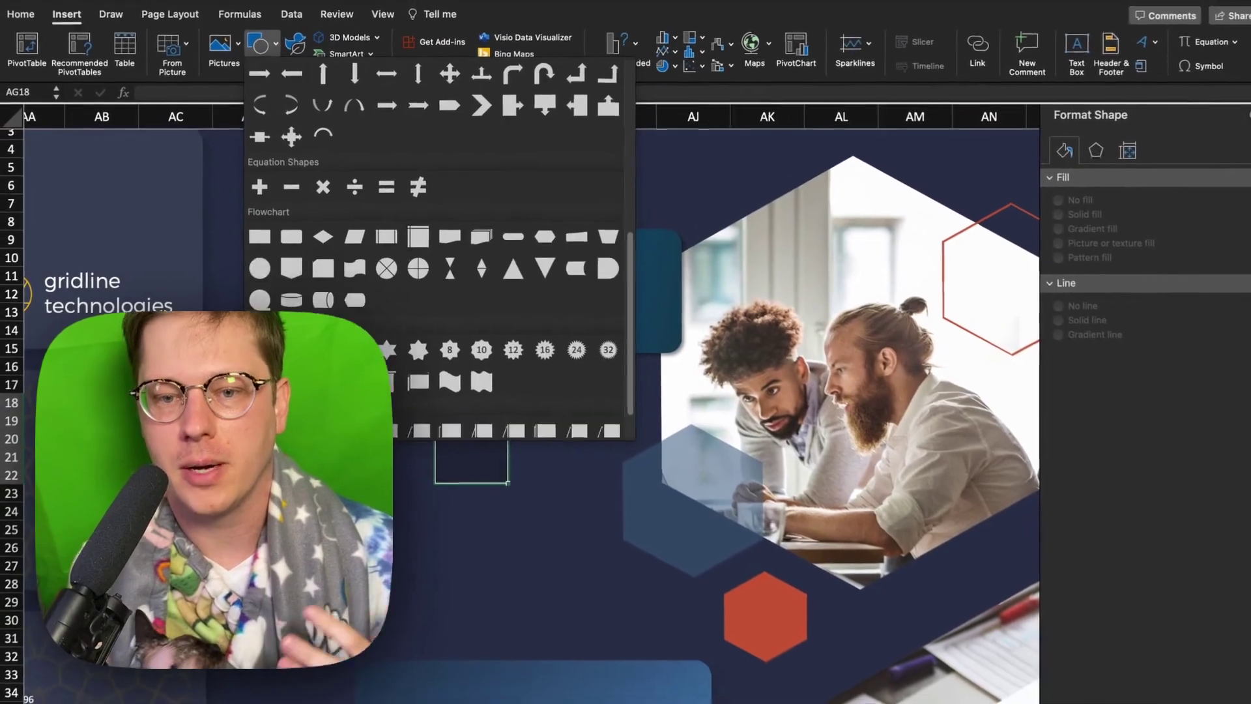
scroll(319, 320, down, 2)
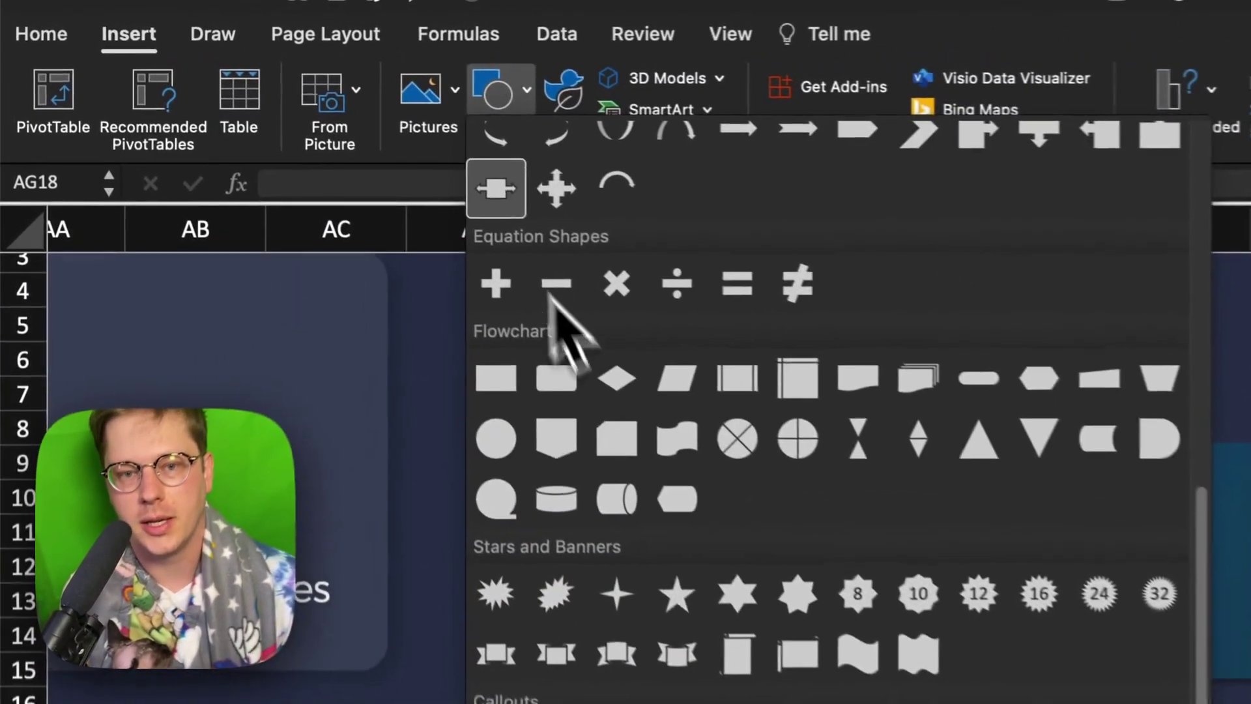
click(483, 104)
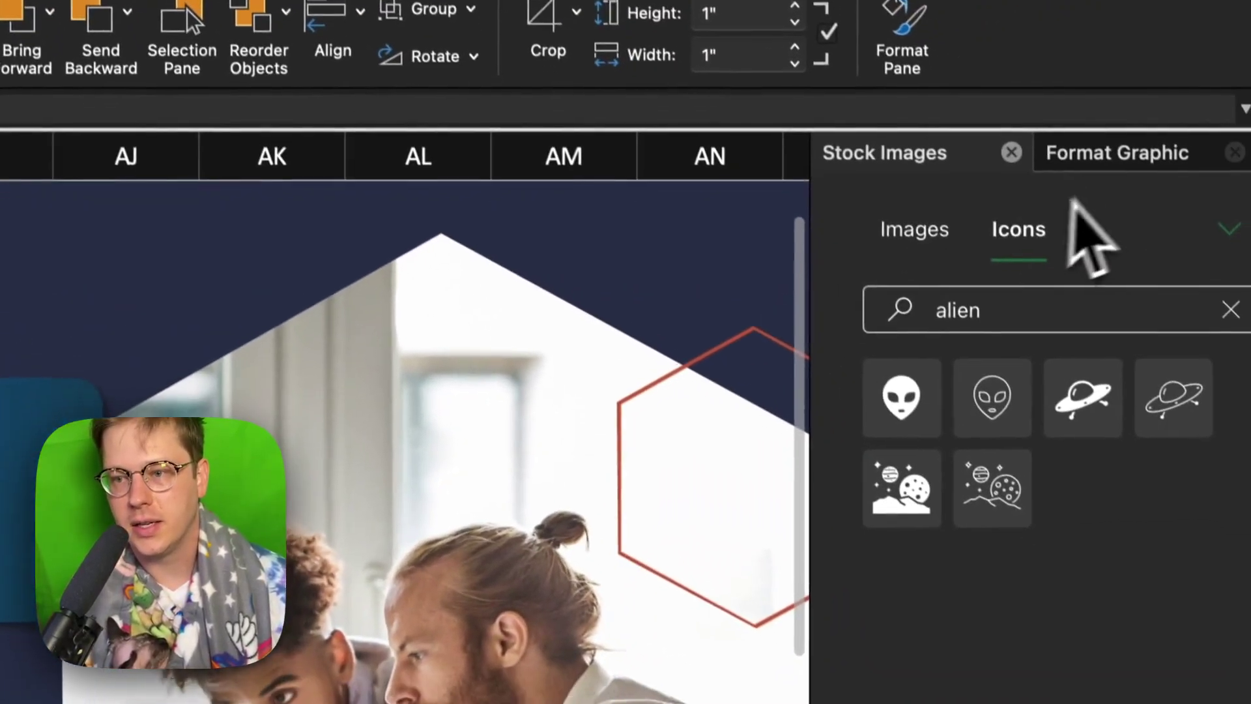
- Give the alien icon a solid white fill at 54% transparency and apply the first outer shadow preset
click(1101, 140)
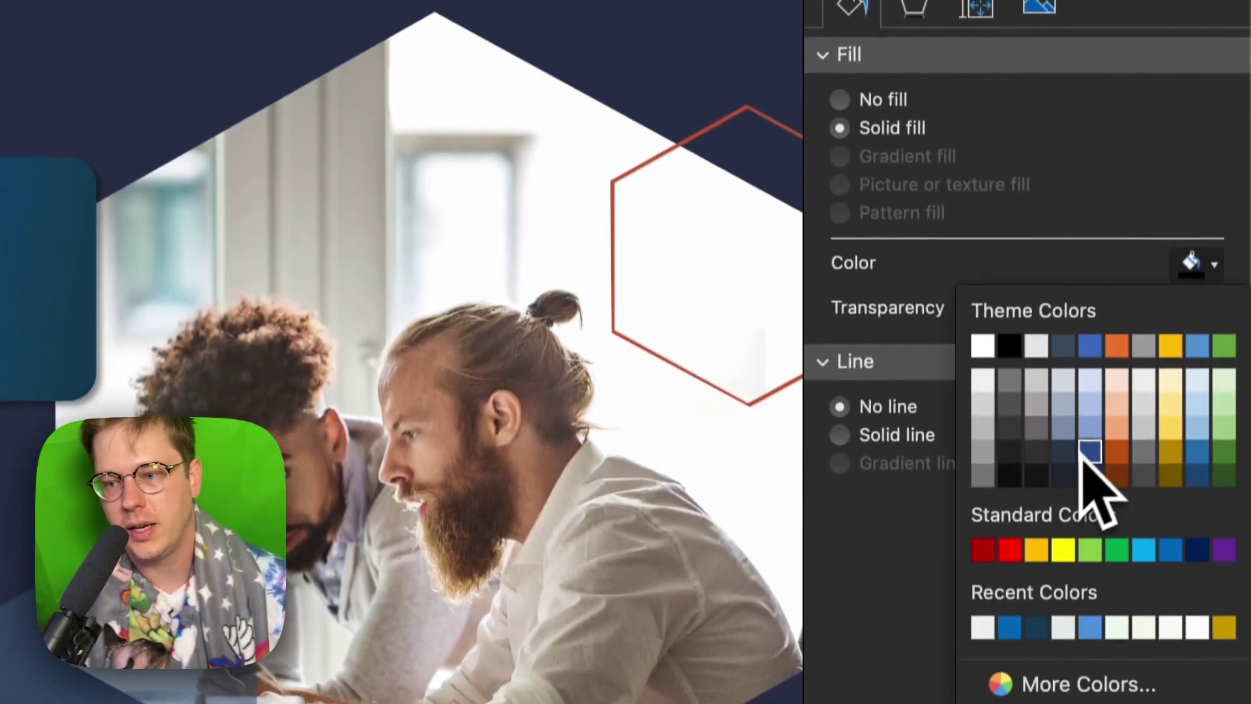
click(1090, 655)
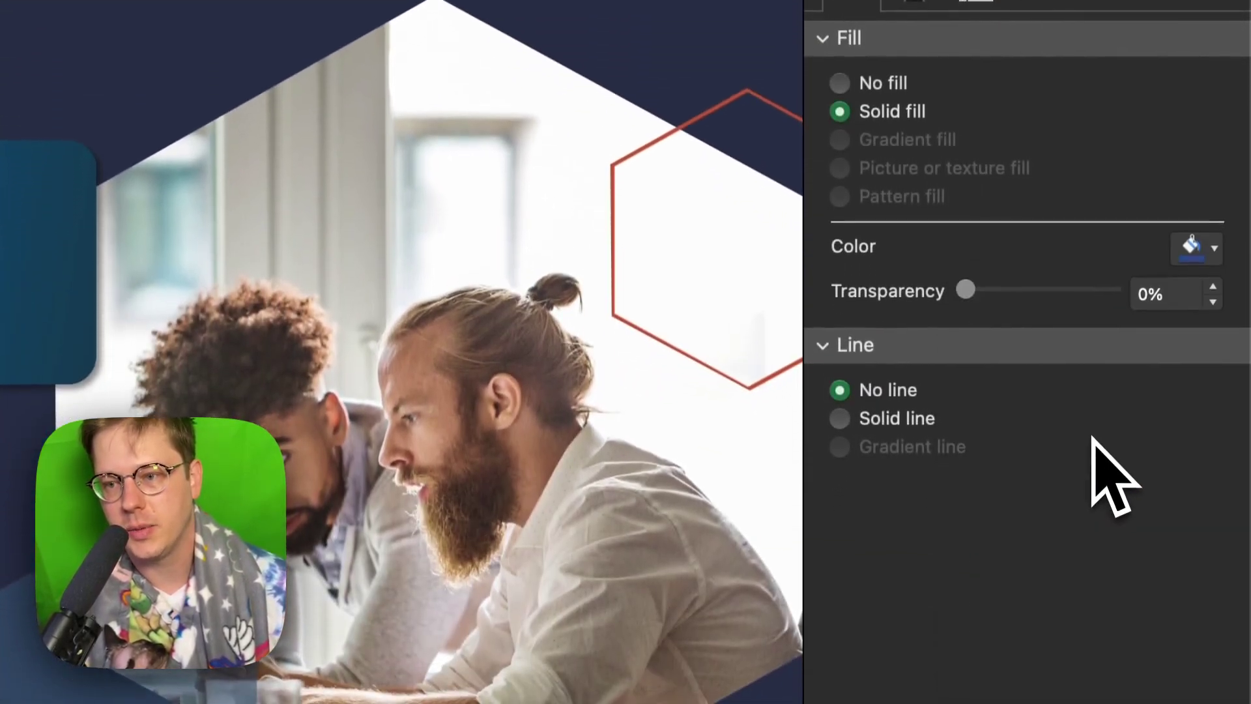
click(1210, 258)
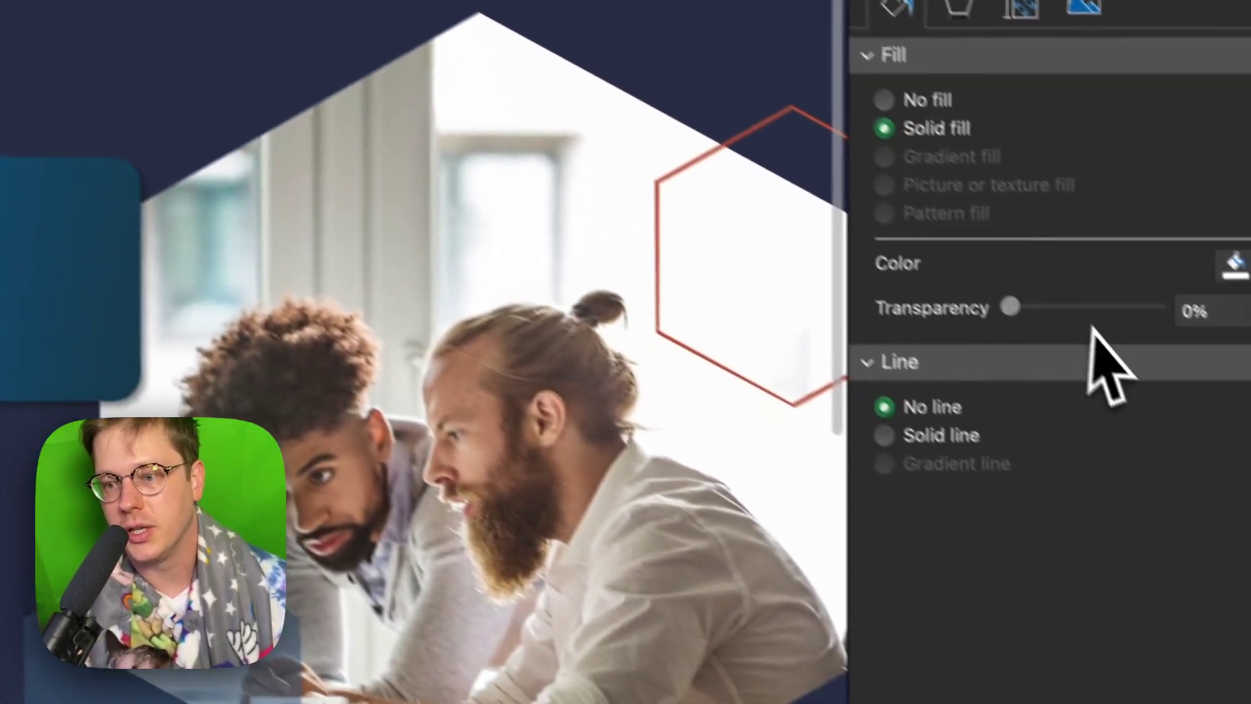
drag(1093, 313, 1148, 311)
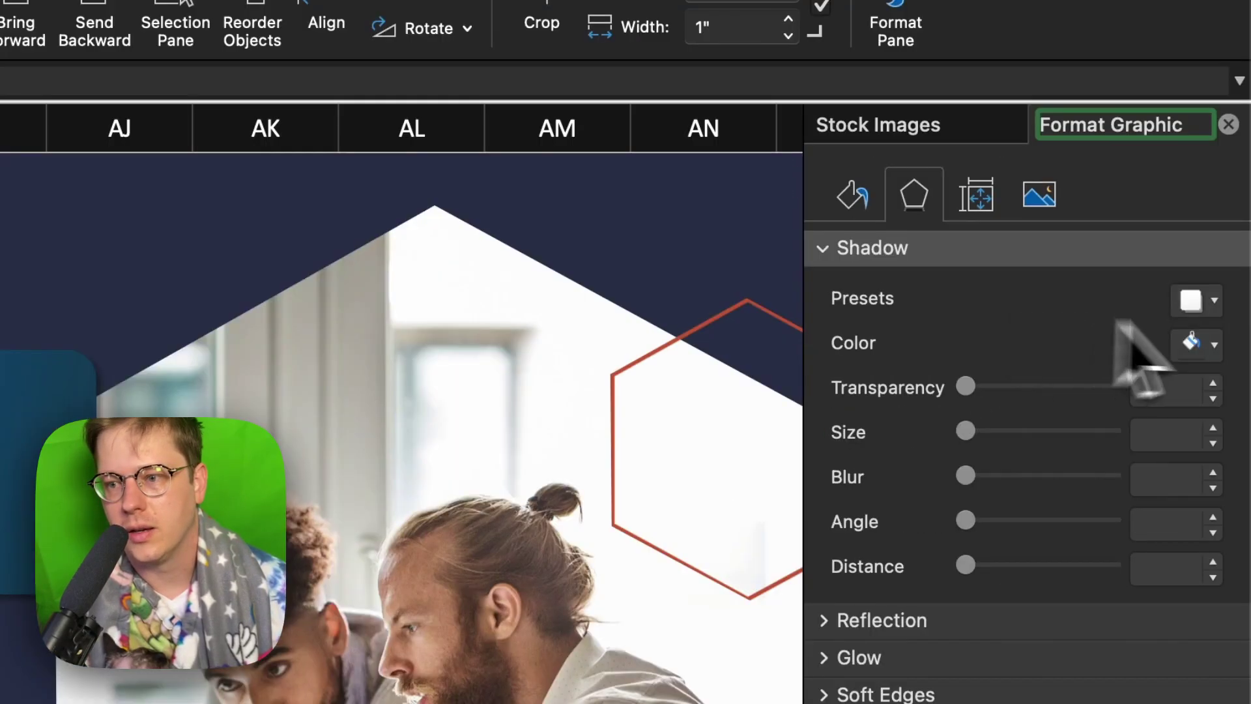
click(1210, 300)
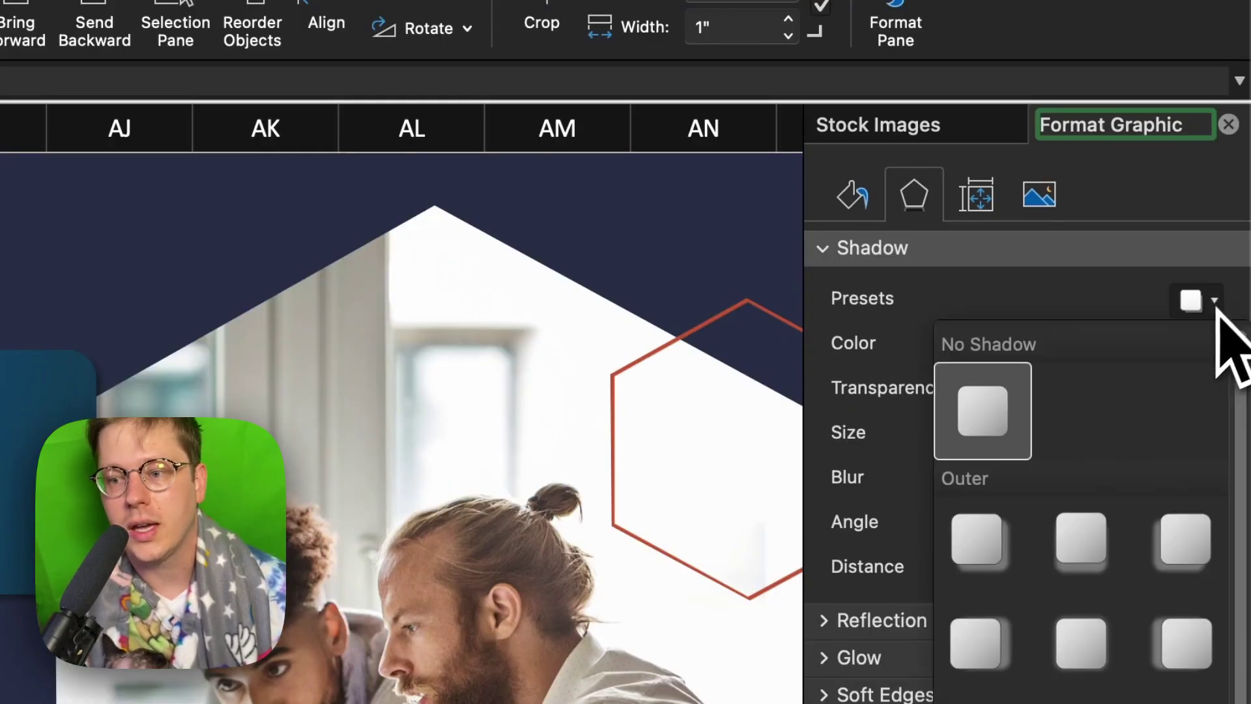
click(997, 550)
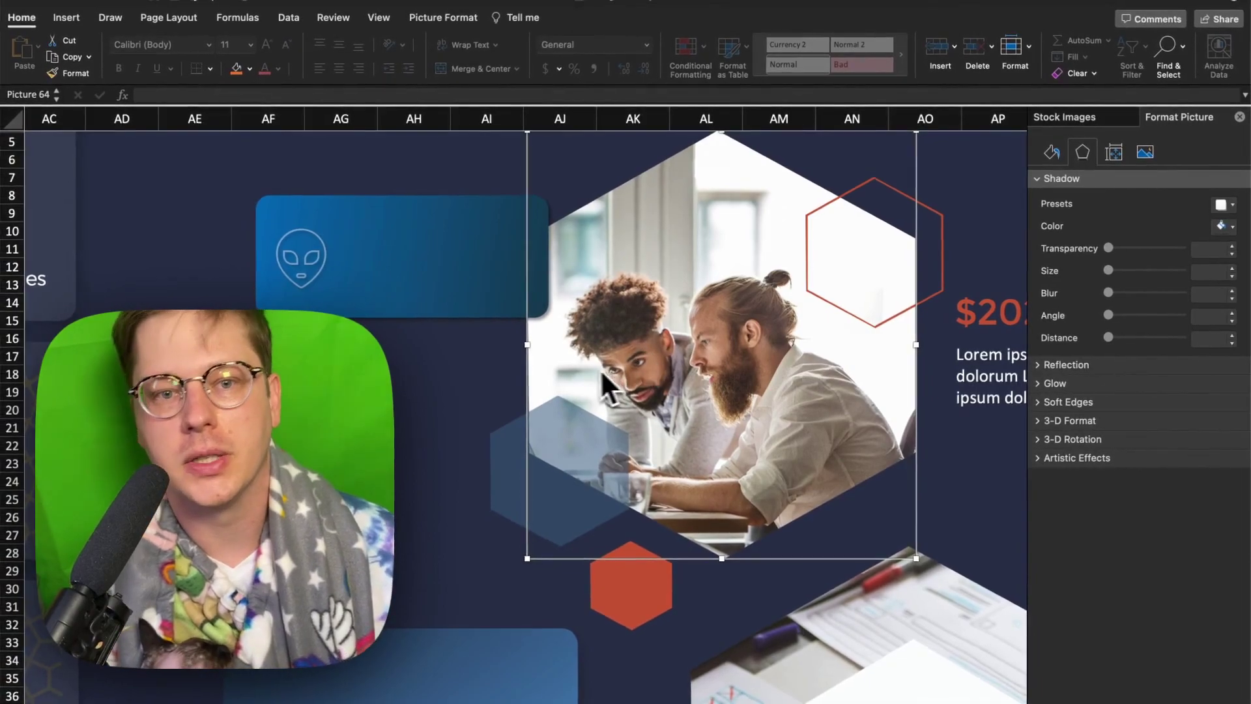
- Draw a hexagon about 2.21" wide and 1.9" high below the blue rounded rectangle and rotate it so a corner points up
scroll(600, 368, up, 4)
scroll(570, 279, right, 3)
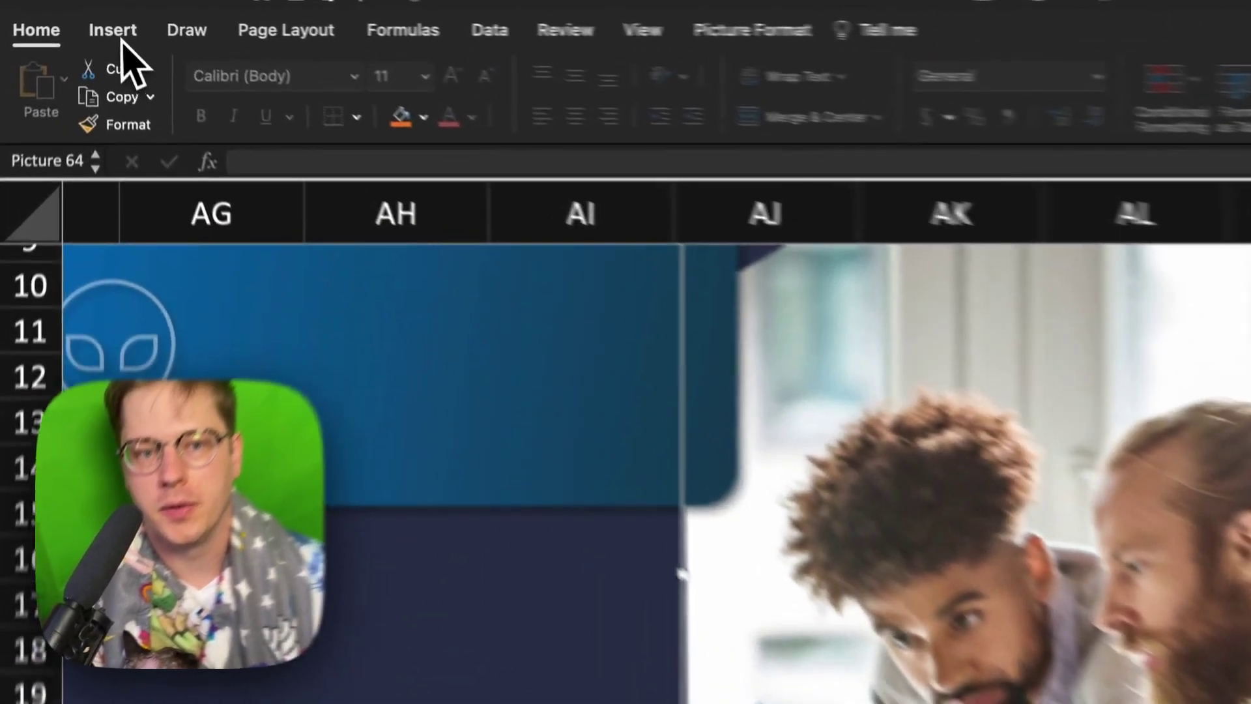
click(67, 19)
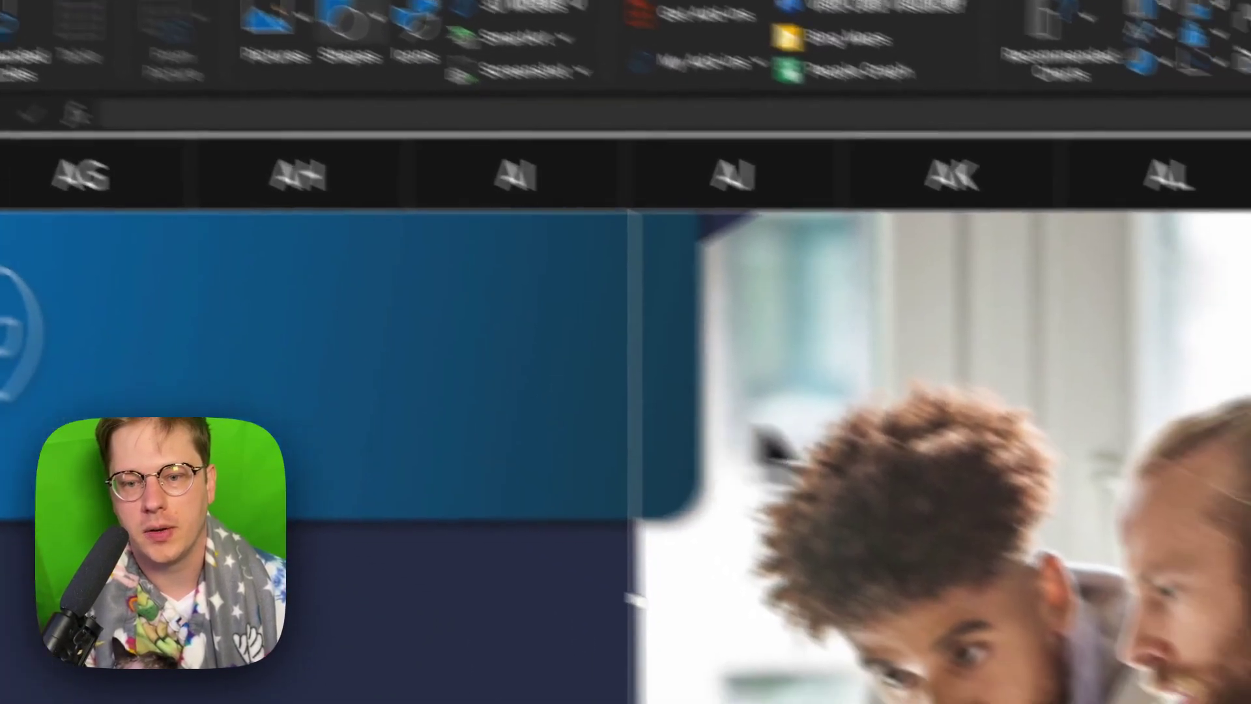
click(542, 108)
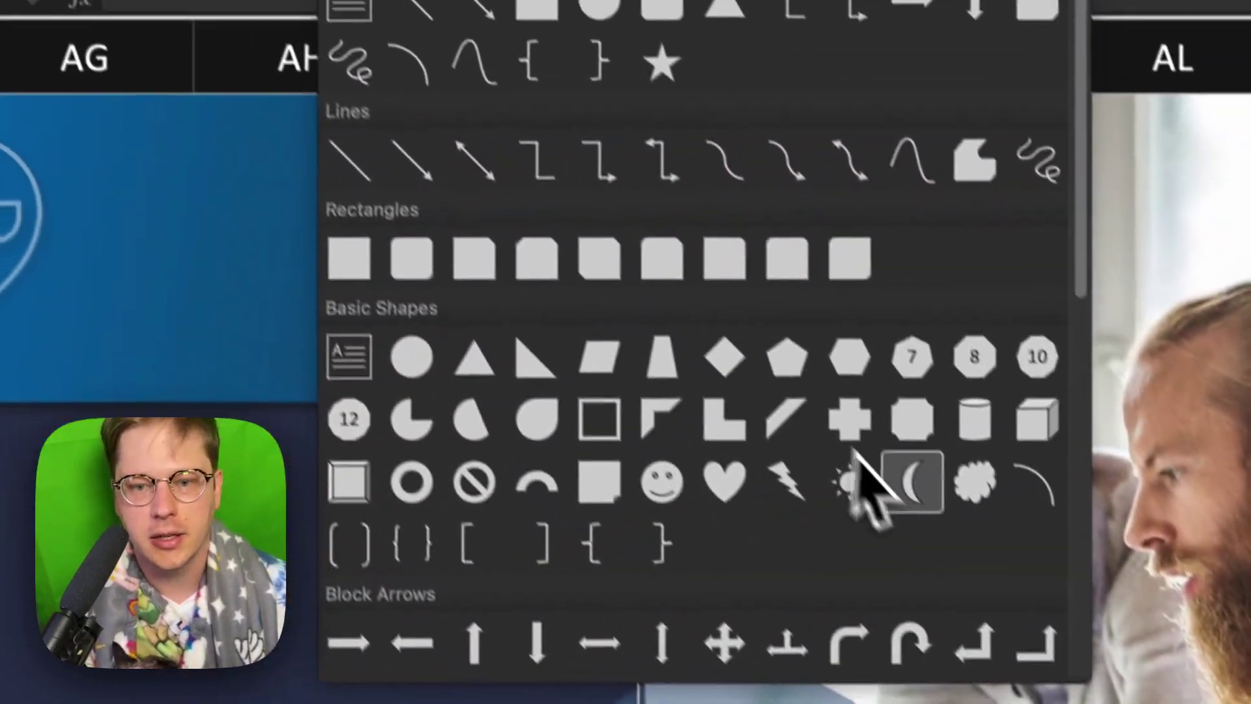
scroll(904, 521, down, 3)
click(844, 245)
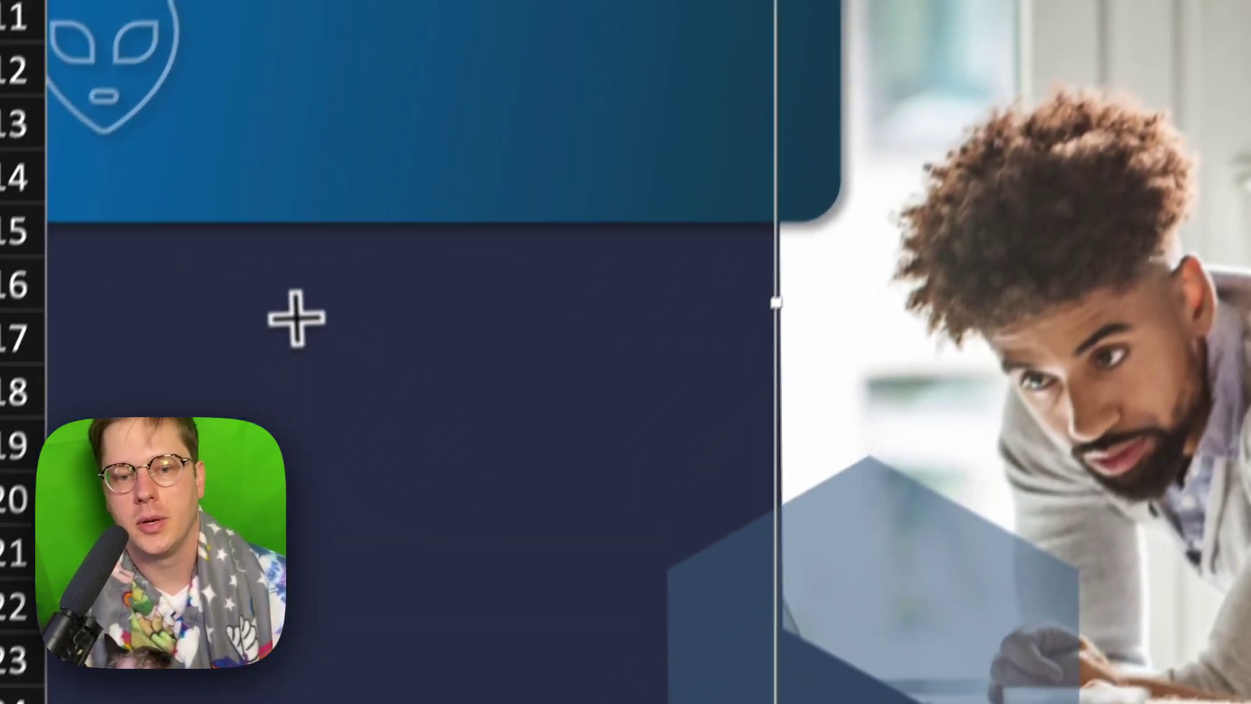
drag(297, 318, 583, 652)
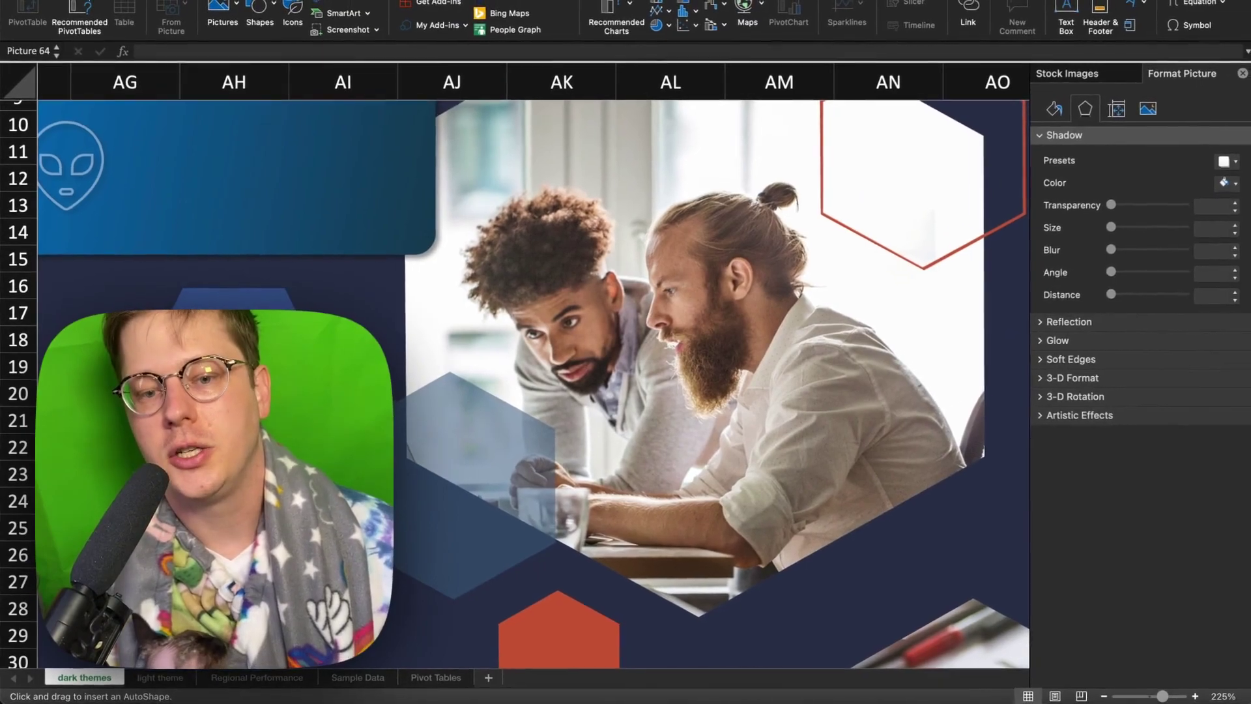
drag(340, 547, 381, 606)
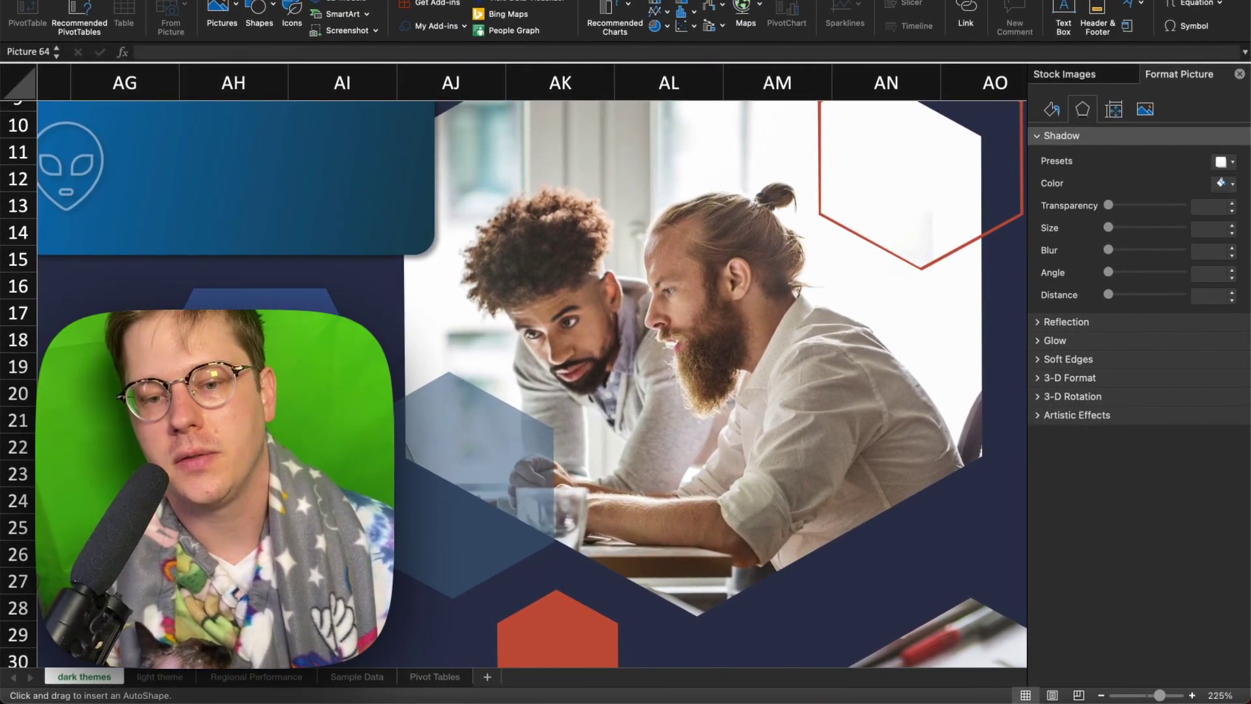
drag(312, 493, 295, 427)
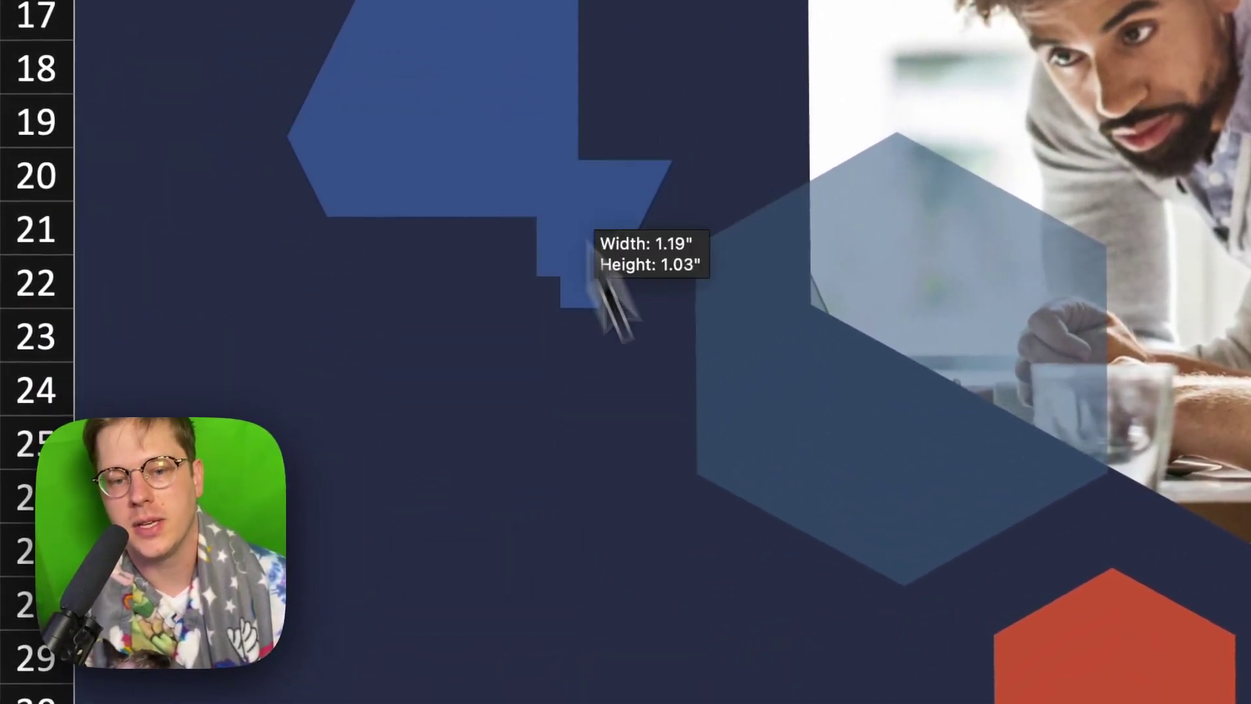
drag(594, 251, 321, 477)
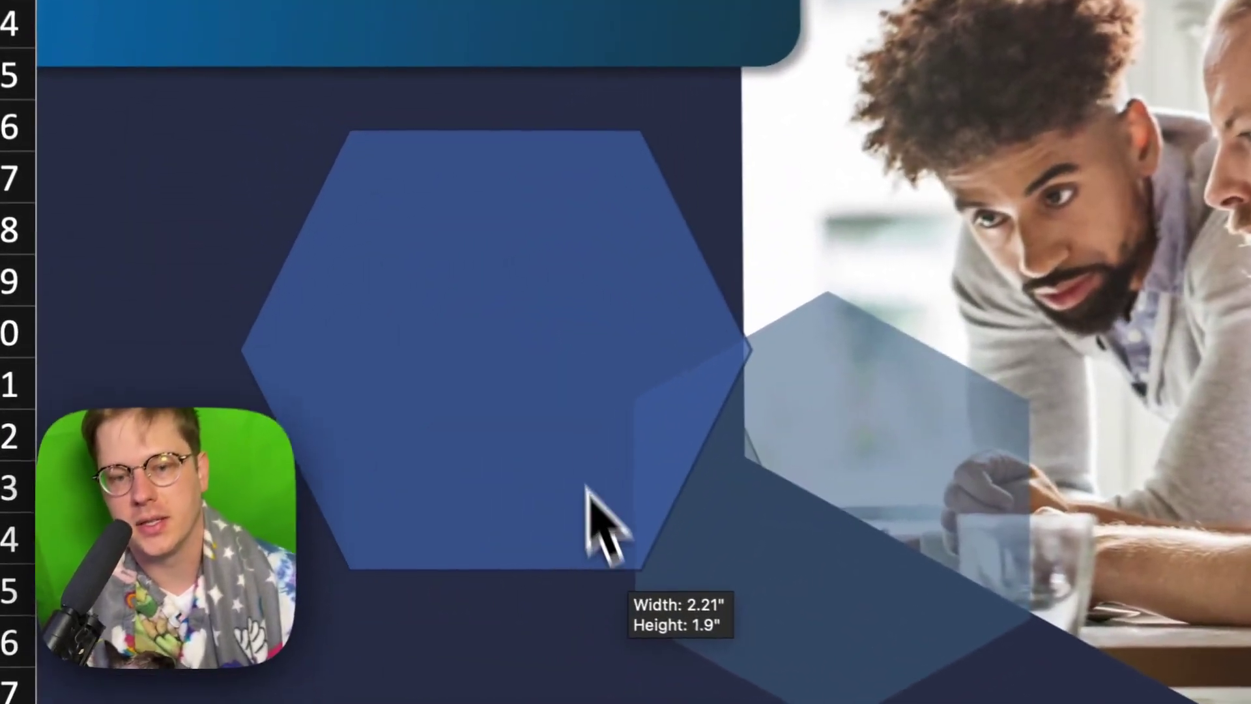
drag(565, 437, 565, 438)
drag(553, 392, 599, 432)
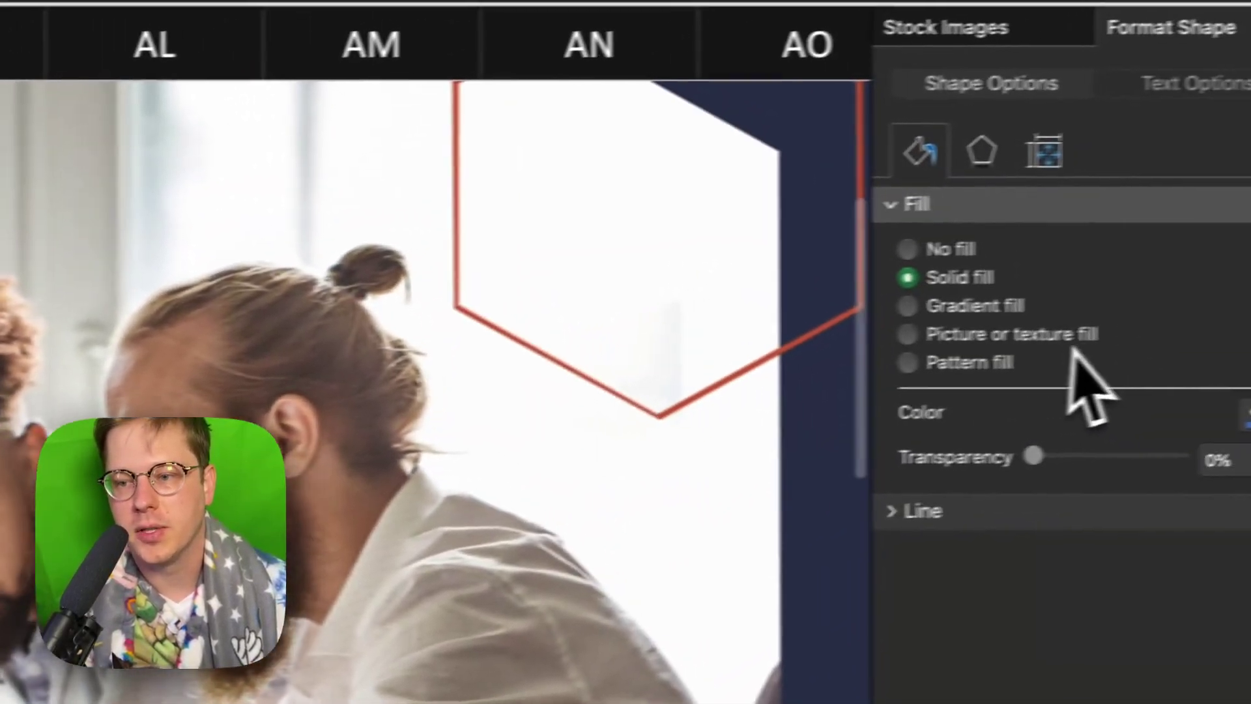
- Fill the new hexagon with a picture and try tiling the picture as texture
click(952, 418)
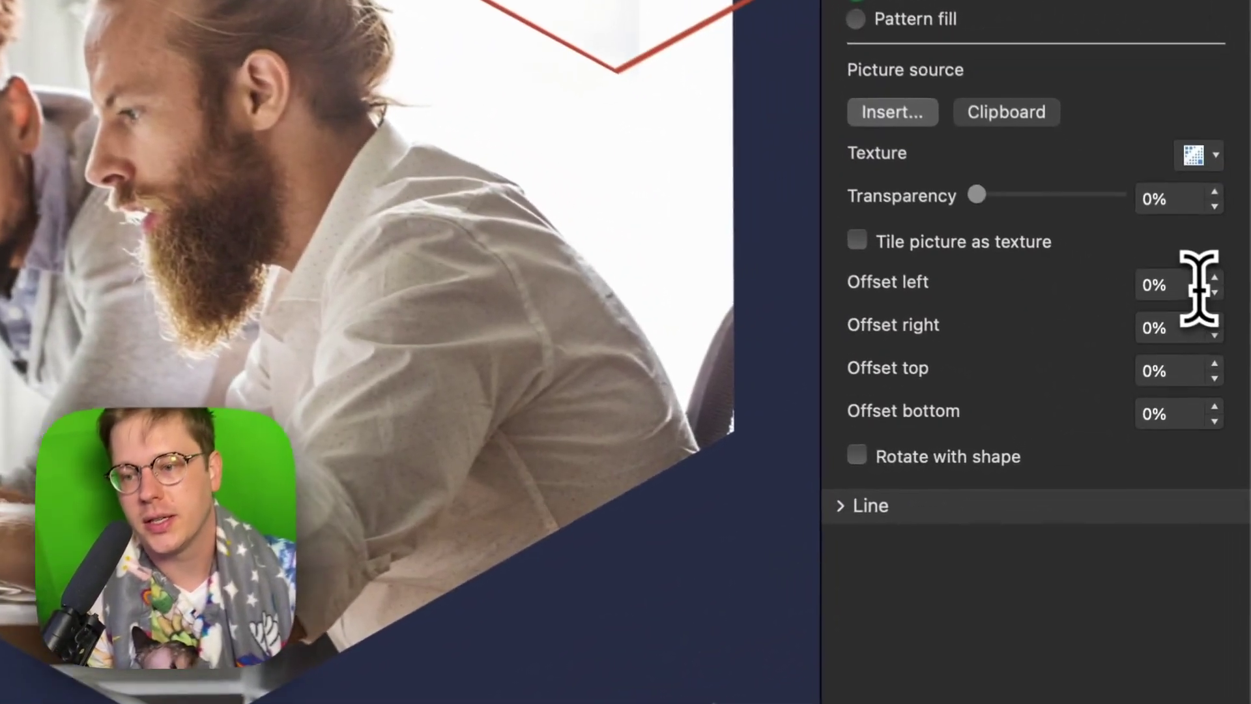
click(1199, 380)
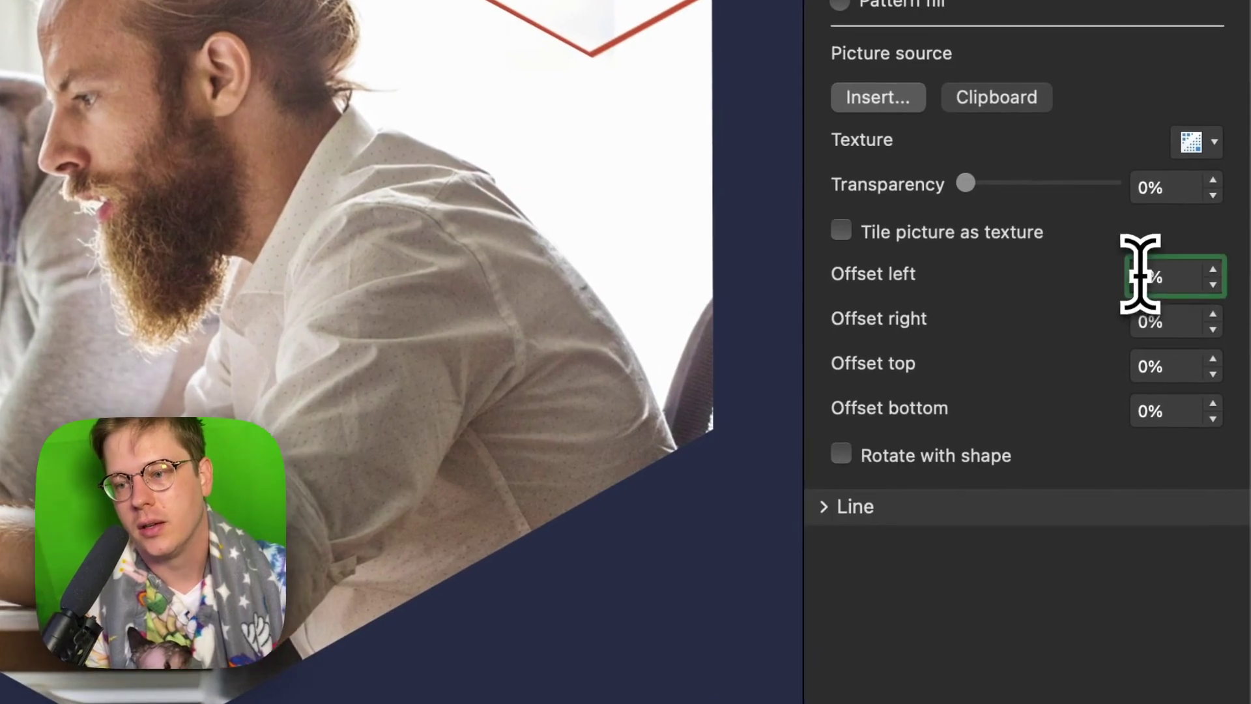
click(960, 239)
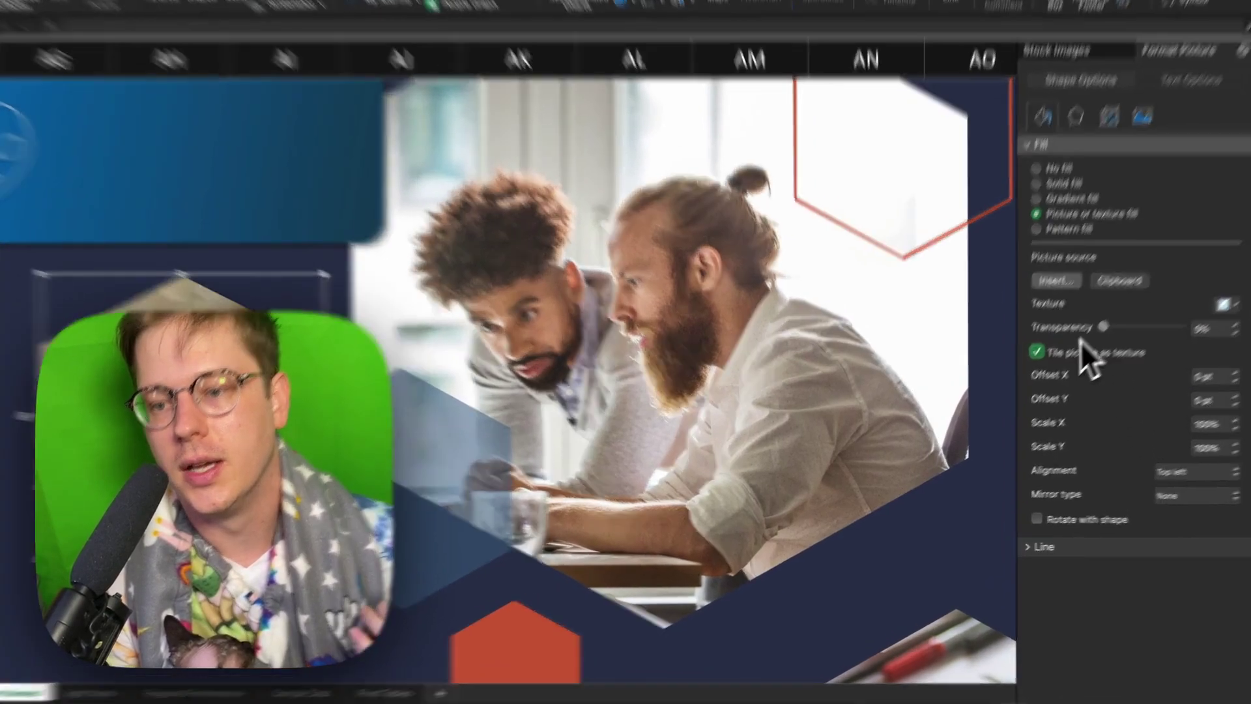
click(1082, 357)
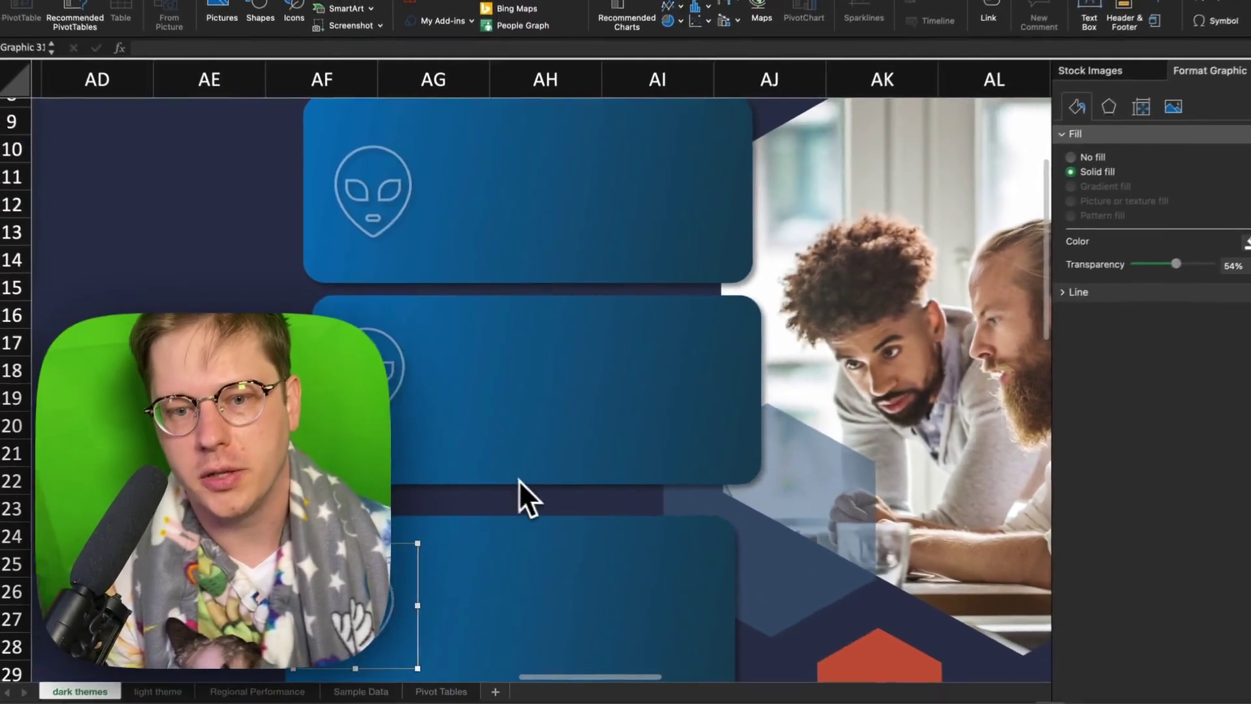
- Align the three blue rounded rectangles on their left edges and distribute them vertically
scroll(474, 287, right, 3)
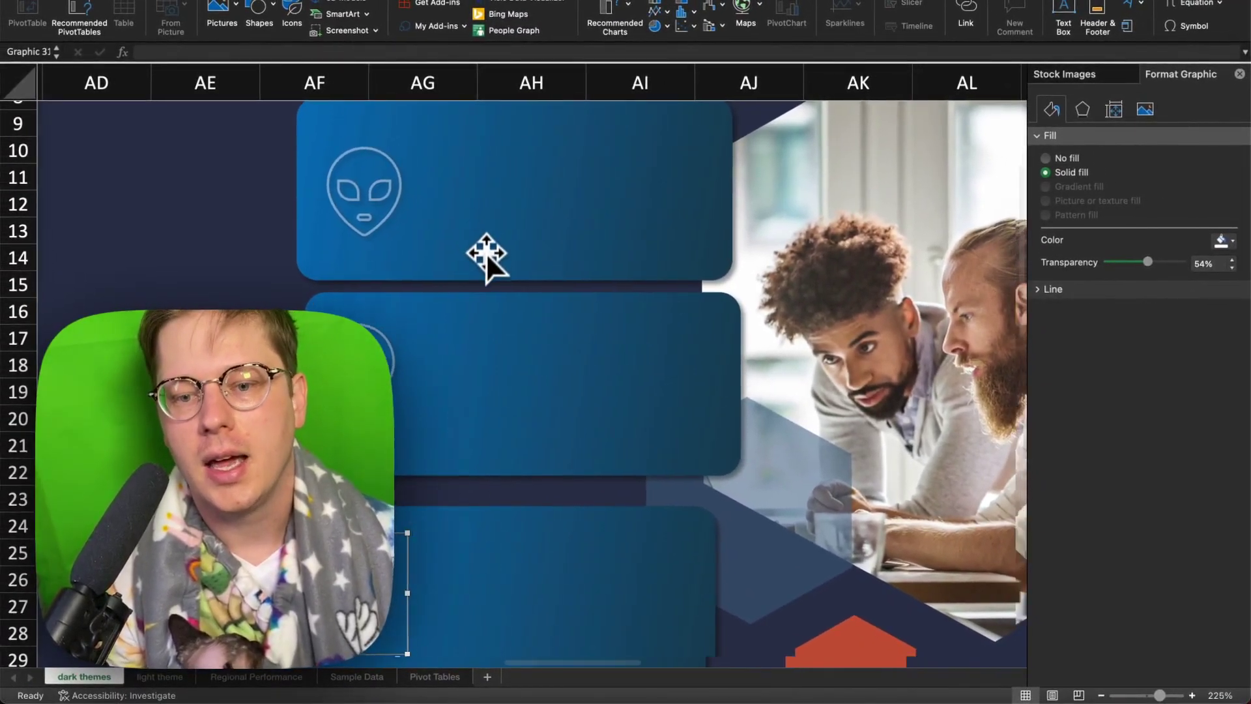
scroll(482, 274, down, 1)
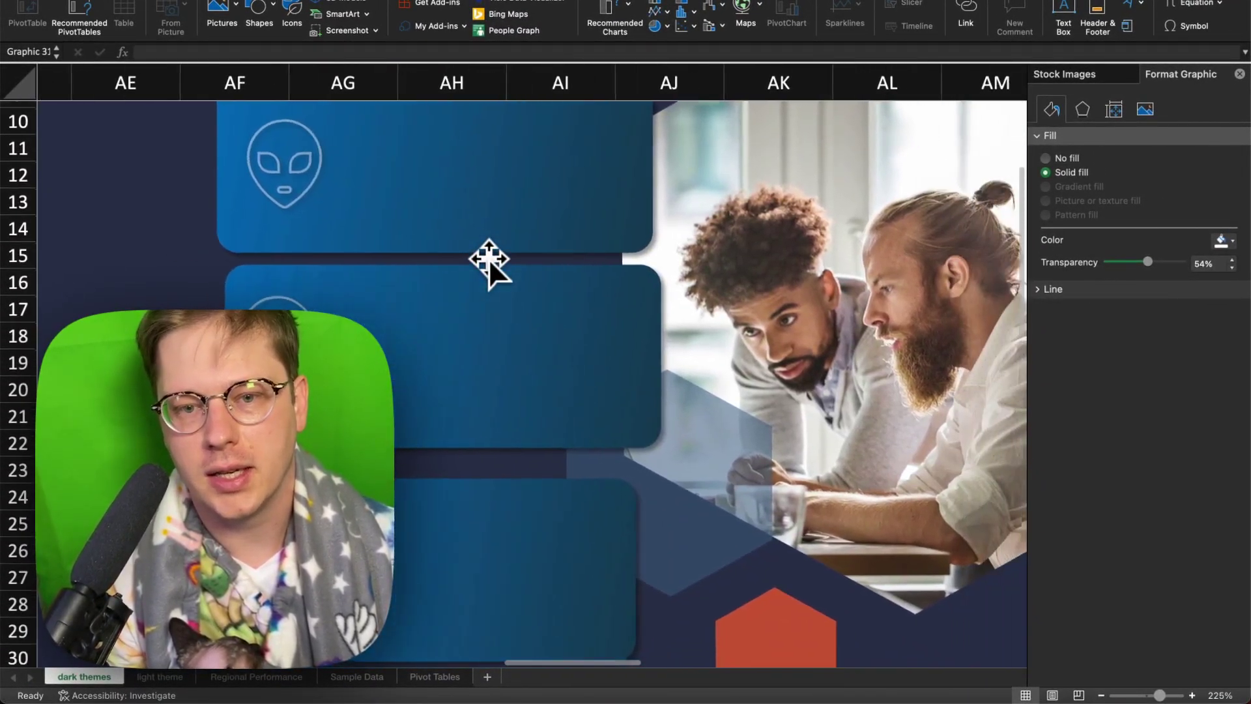
scroll(489, 259, up, 2)
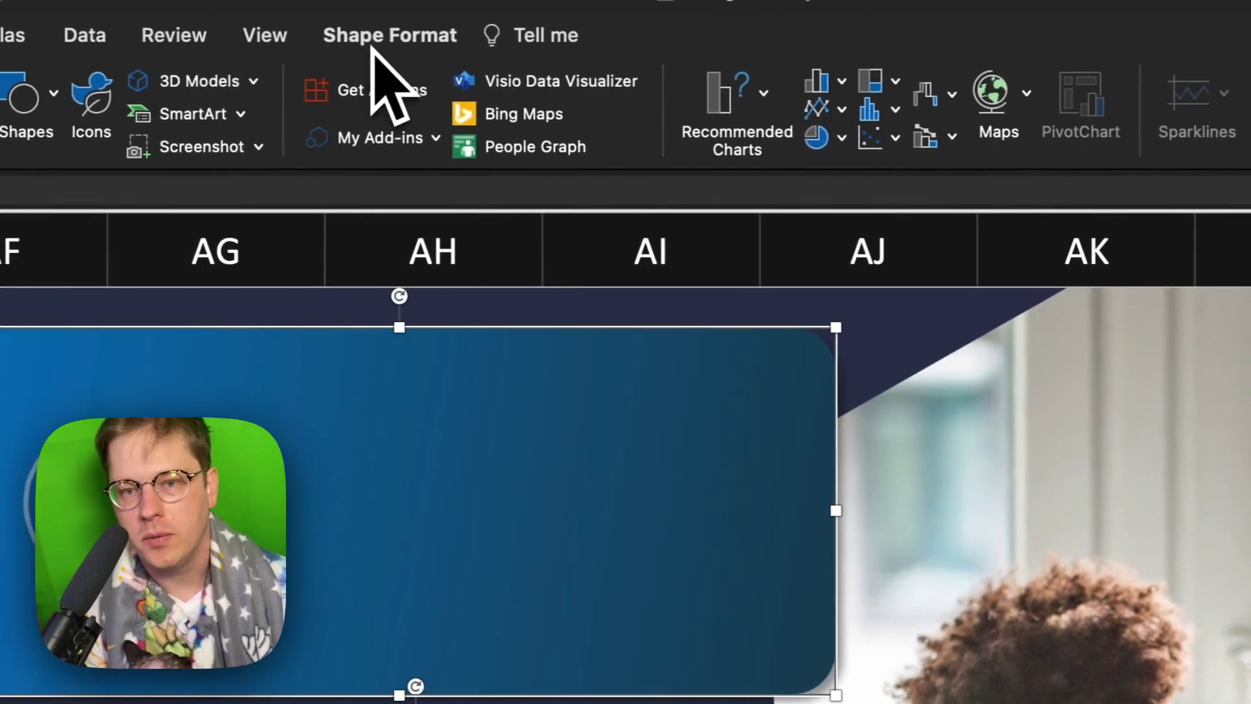
click(342, 36)
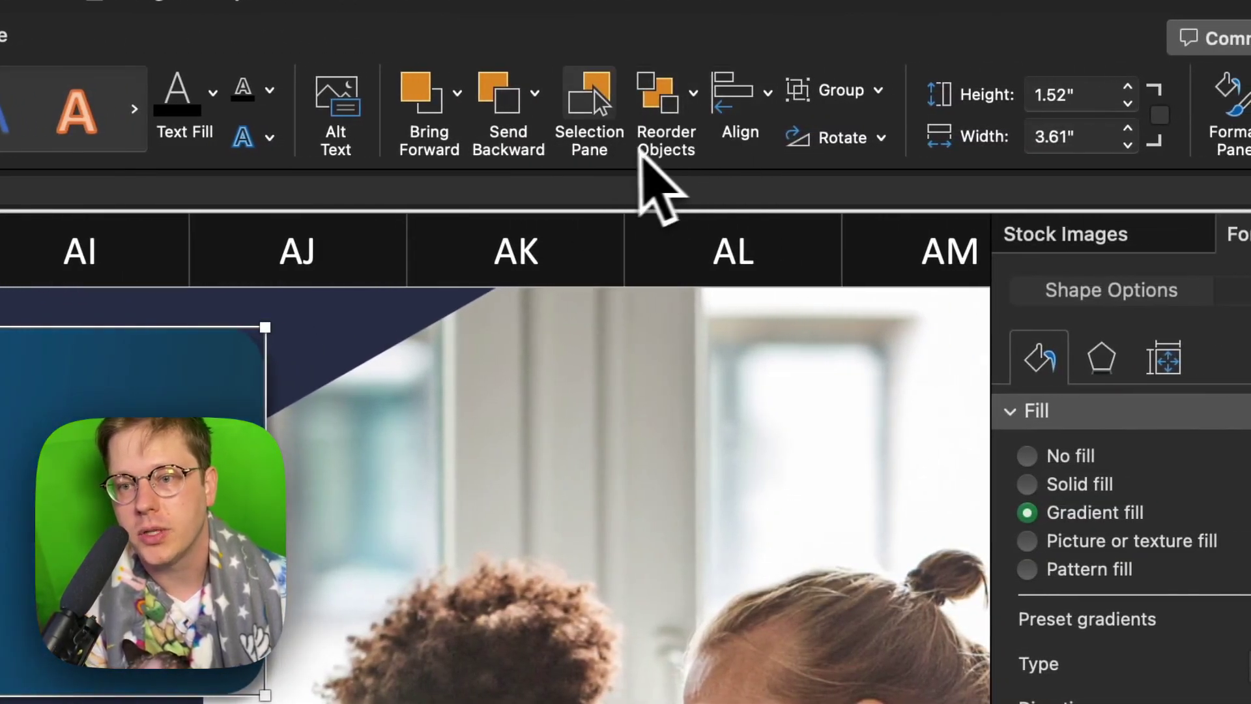
click(733, 132)
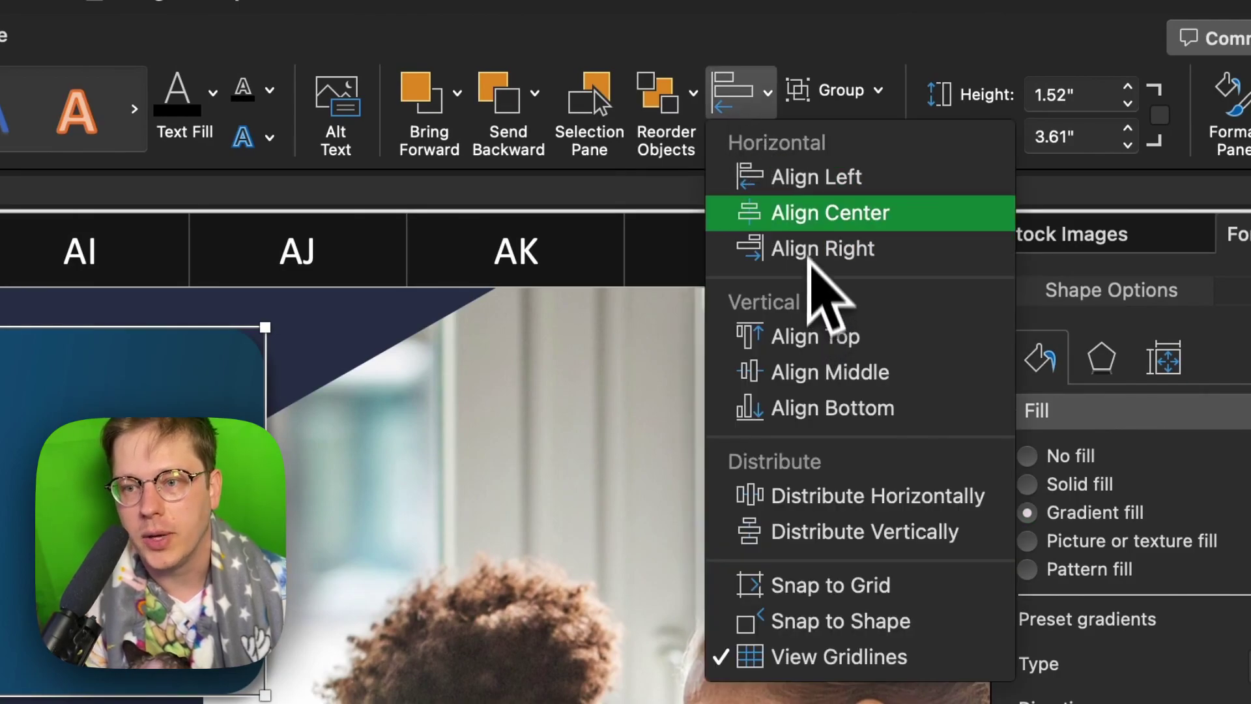
click(811, 177)
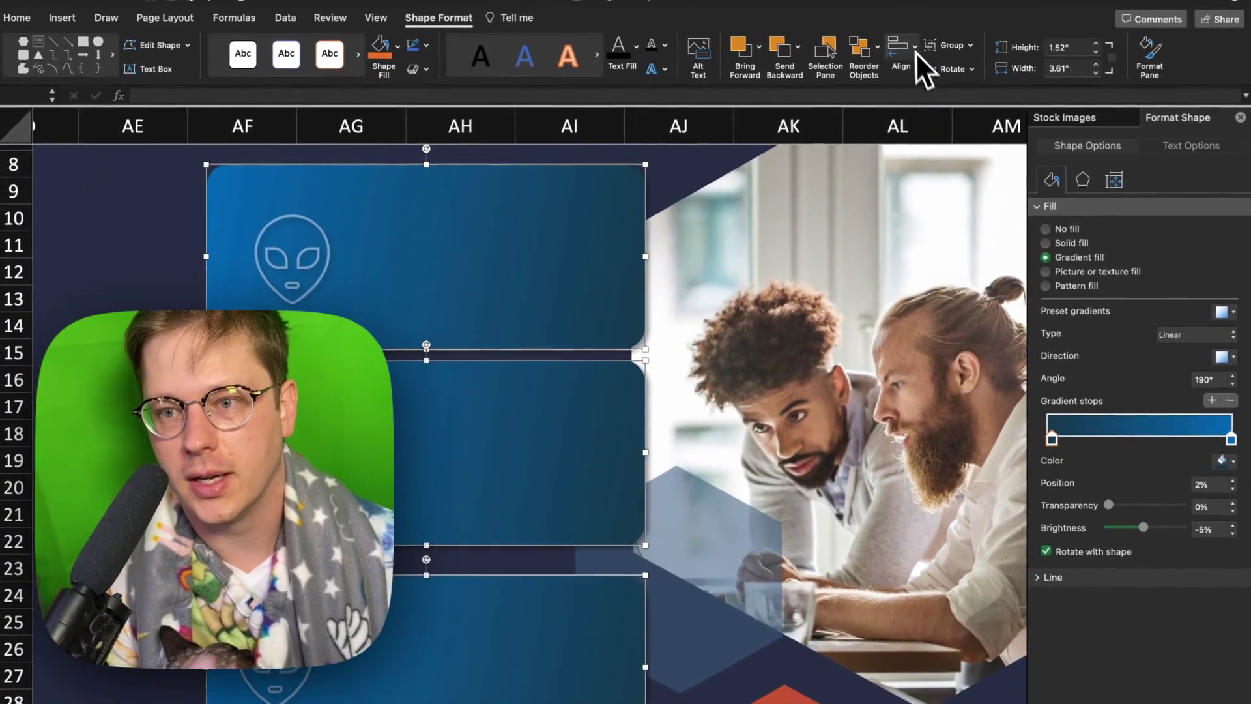
click(847, 67)
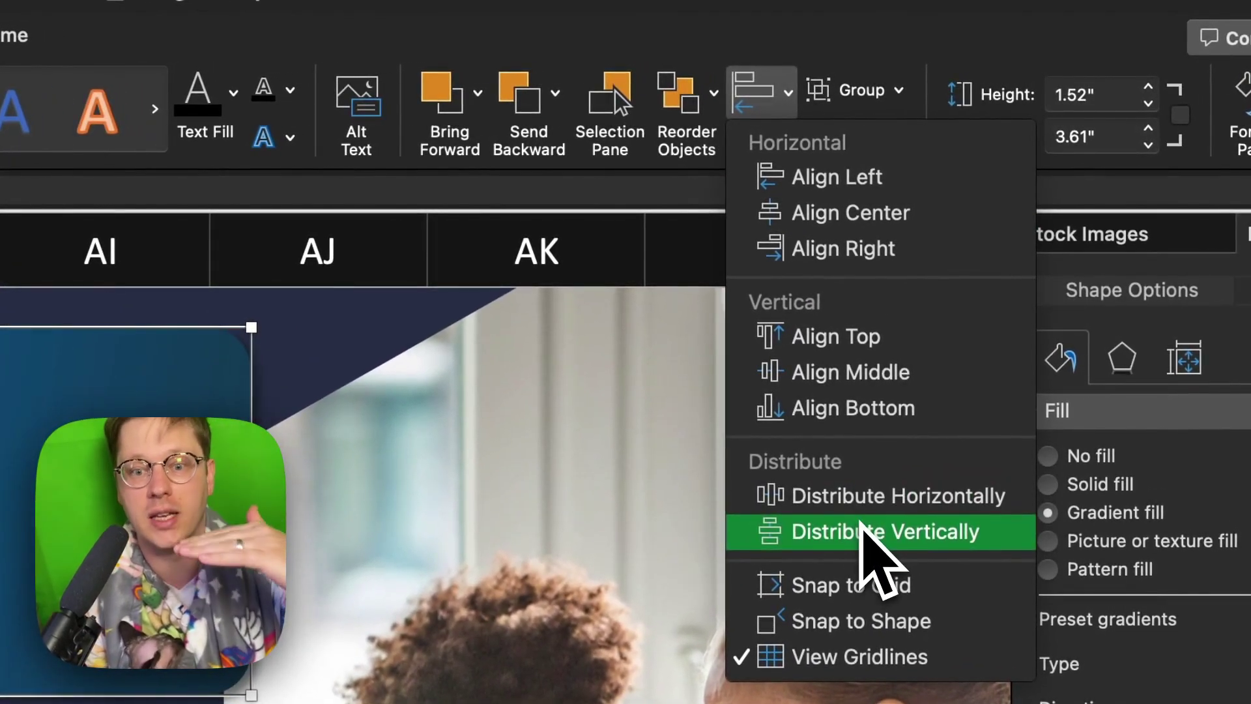
click(860, 529)
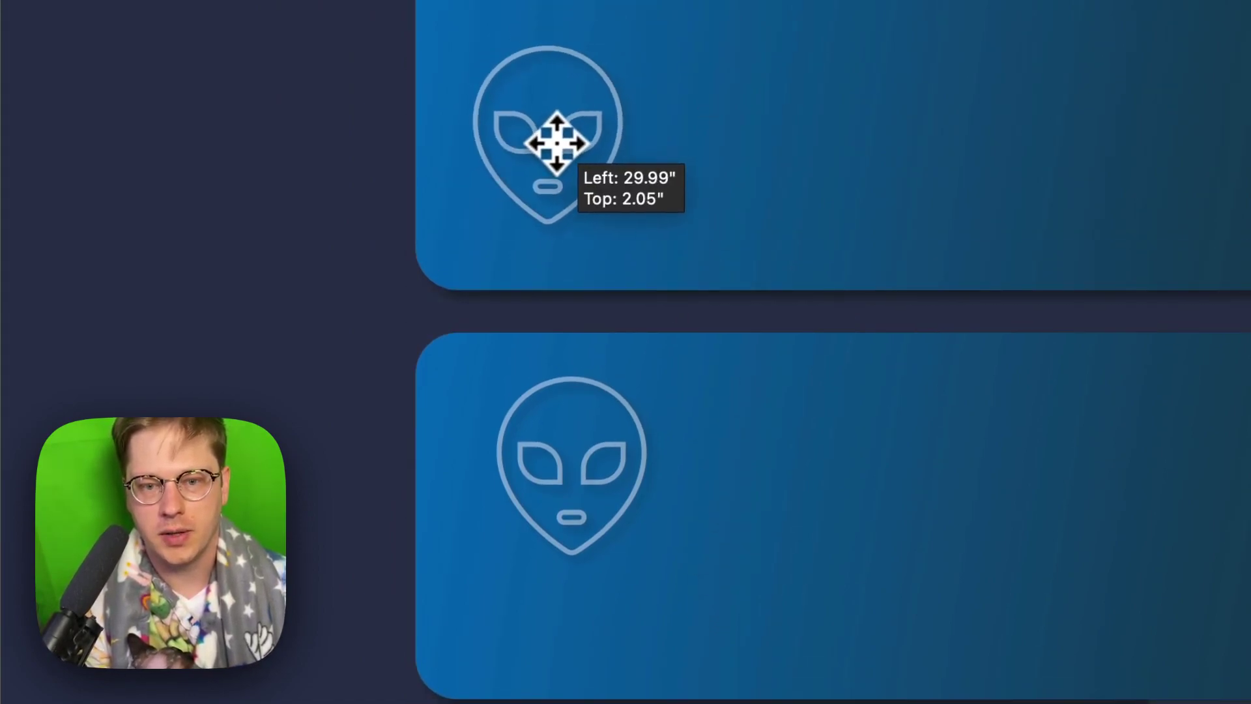
- Adjust the positions of the alien icons inside their cards and distribute the three icons vertically
drag(556, 142, 573, 131)
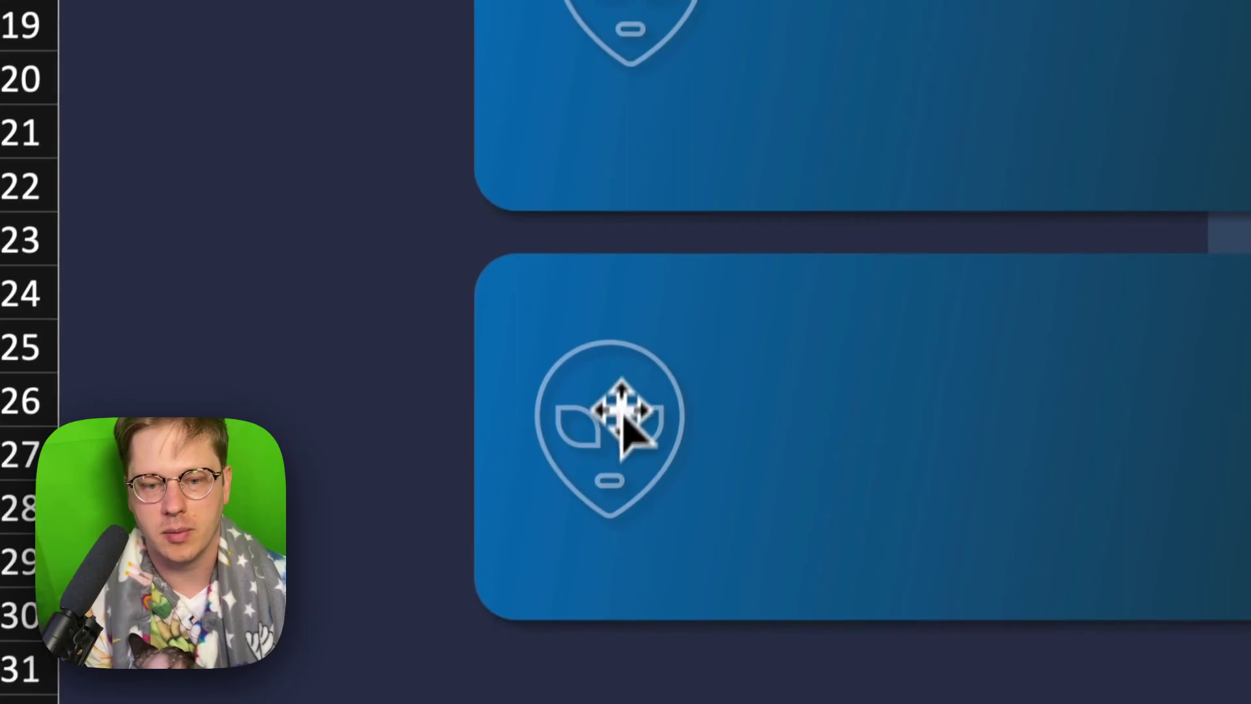
drag(621, 407, 639, 416)
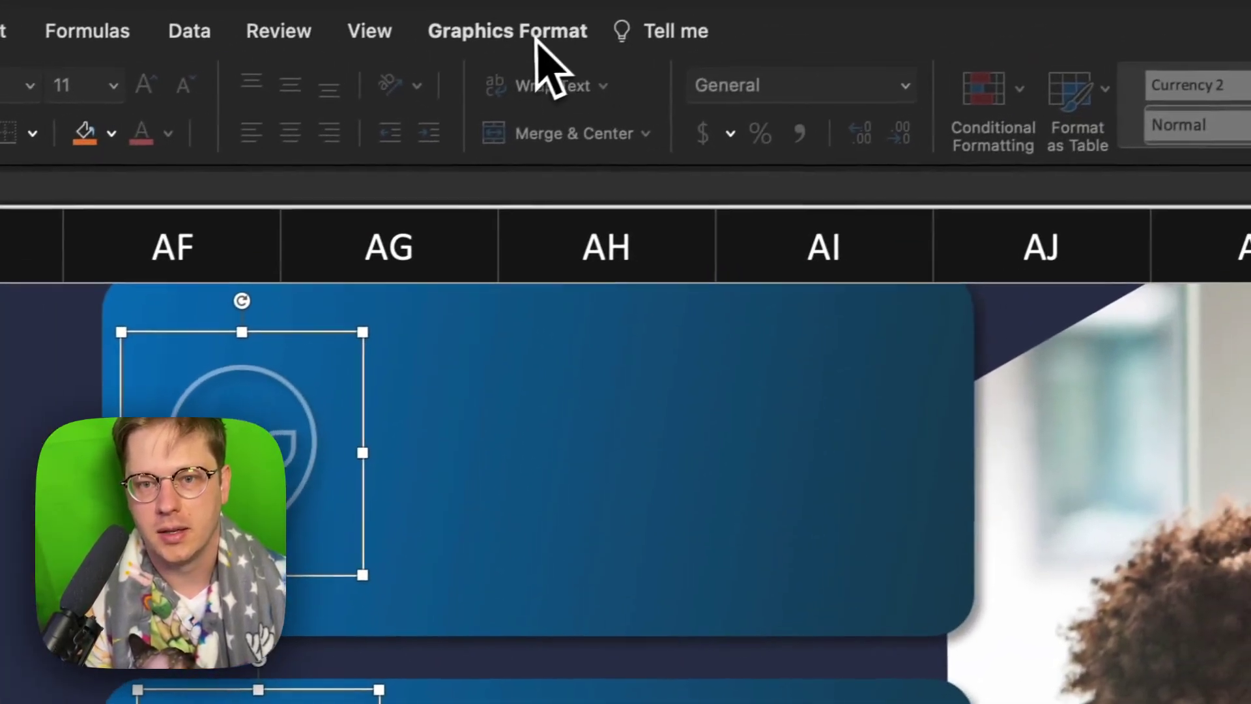
click(539, 38)
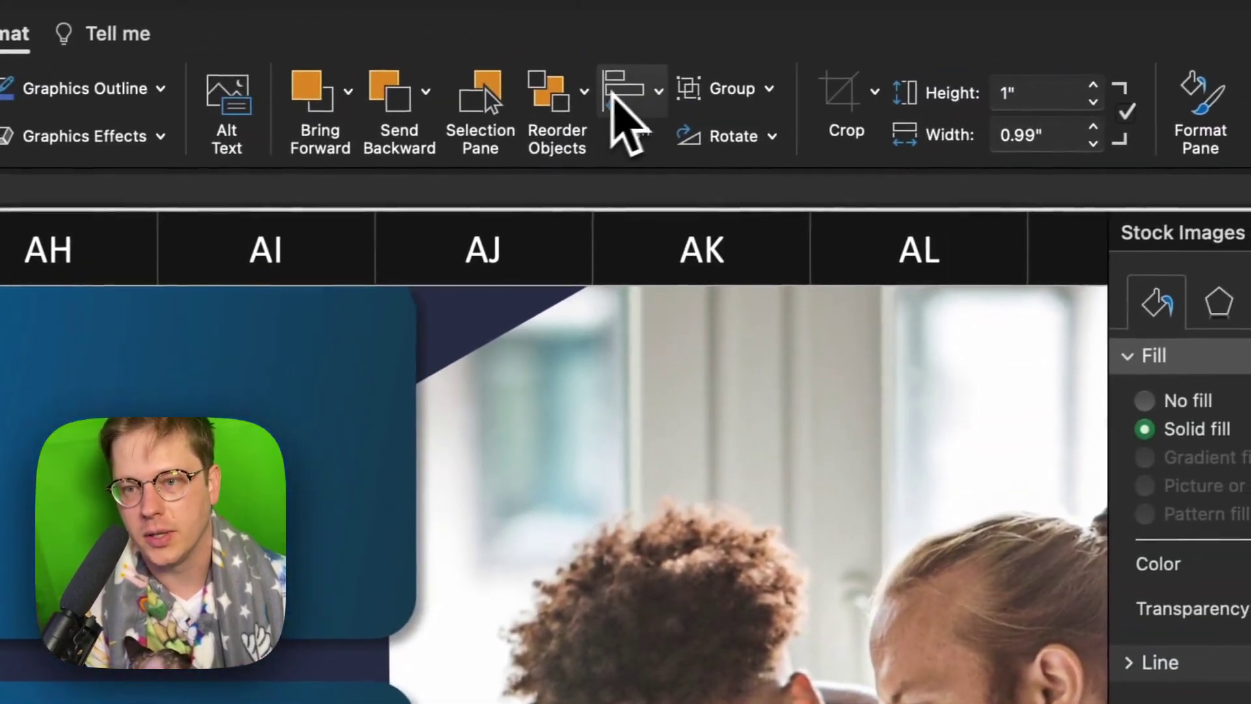
click(1162, 92)
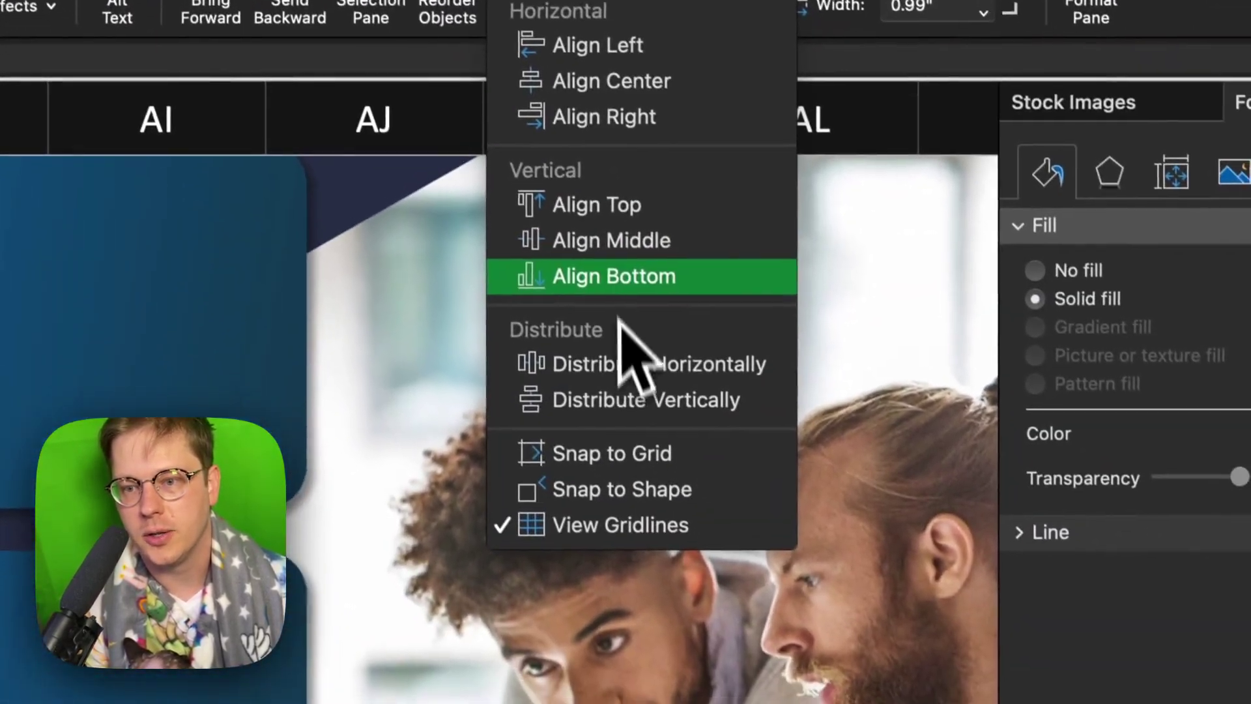
click(648, 369)
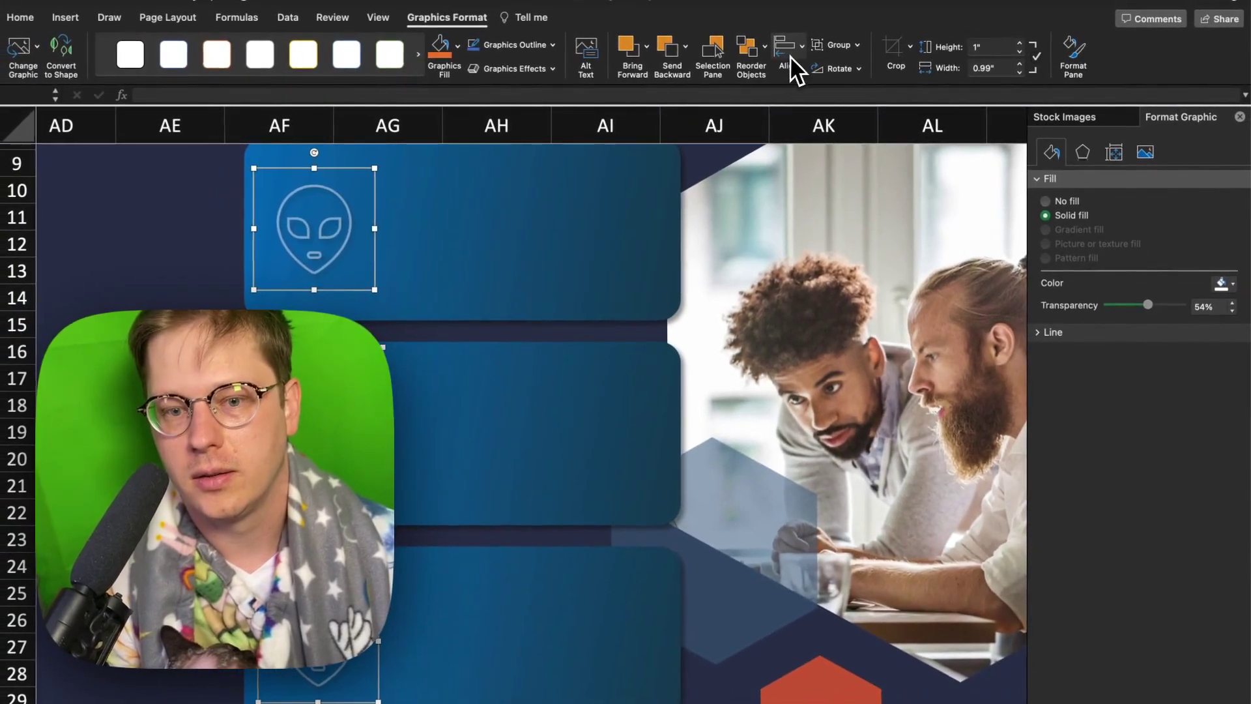
click(788, 56)
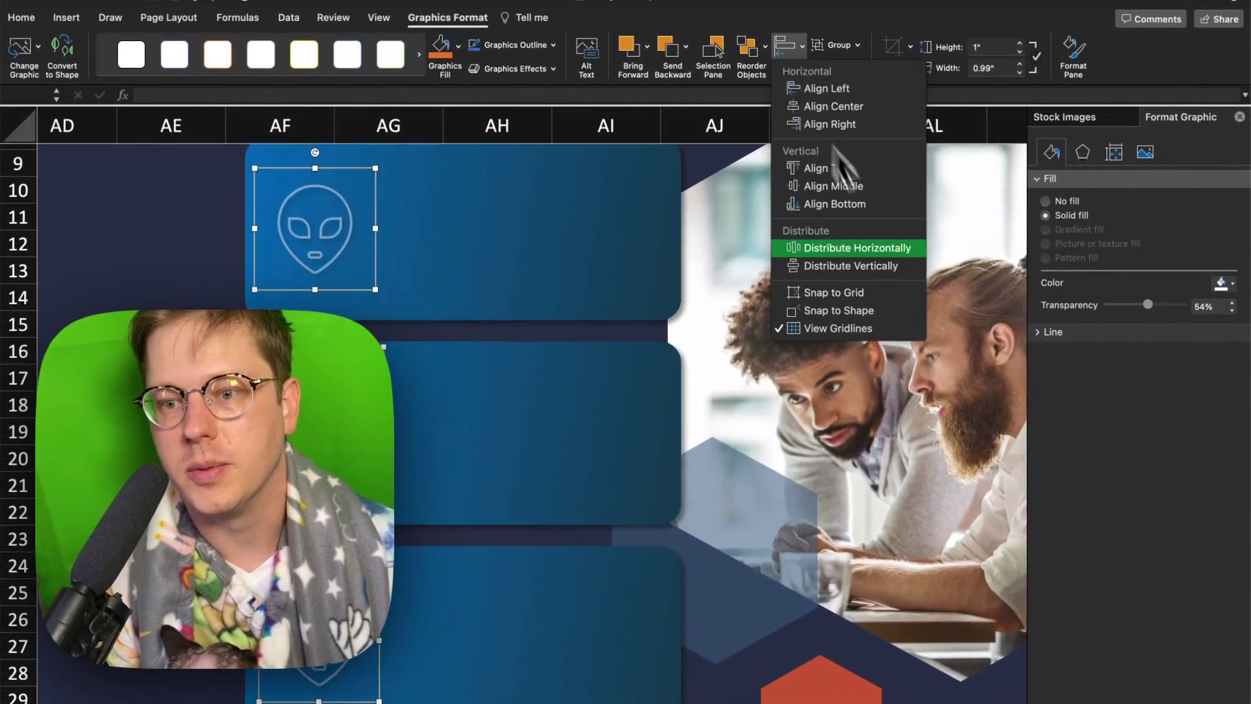
click(879, 268)
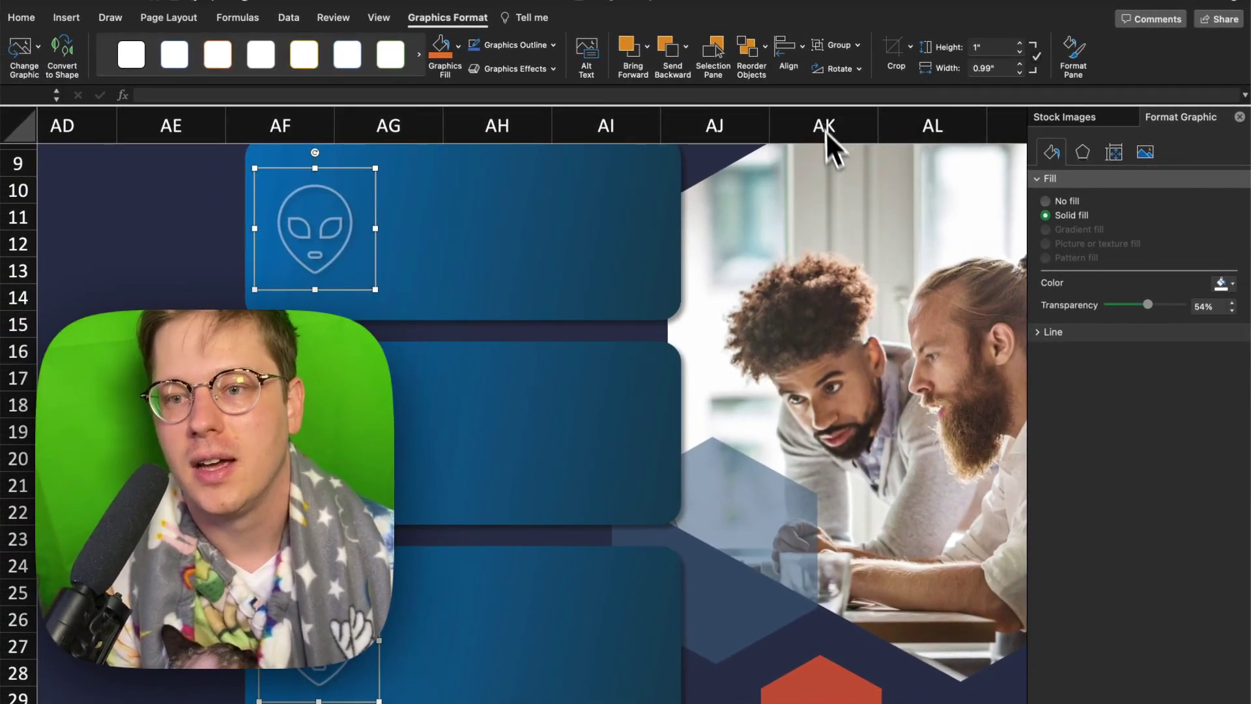
- Align the three alien icons on their left edges and check how they sit on the cards
click(787, 59)
click(826, 98)
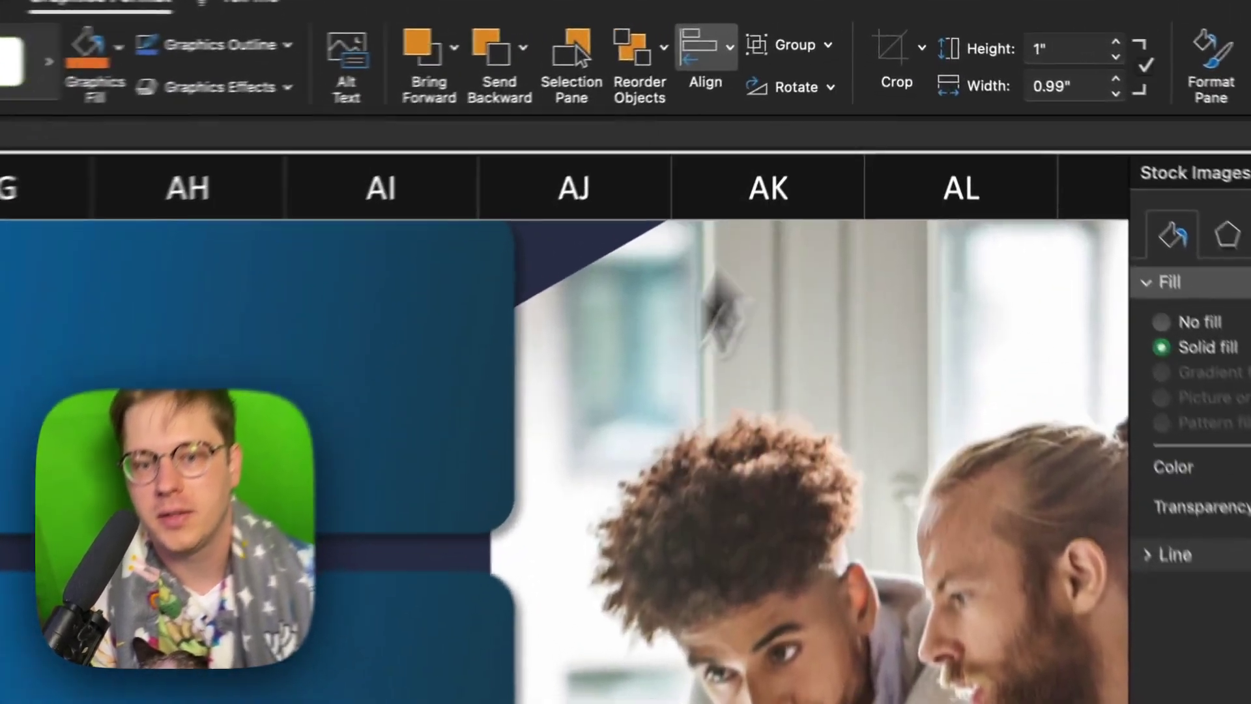
click(355, 424)
scroll(769, 259, down, 1)
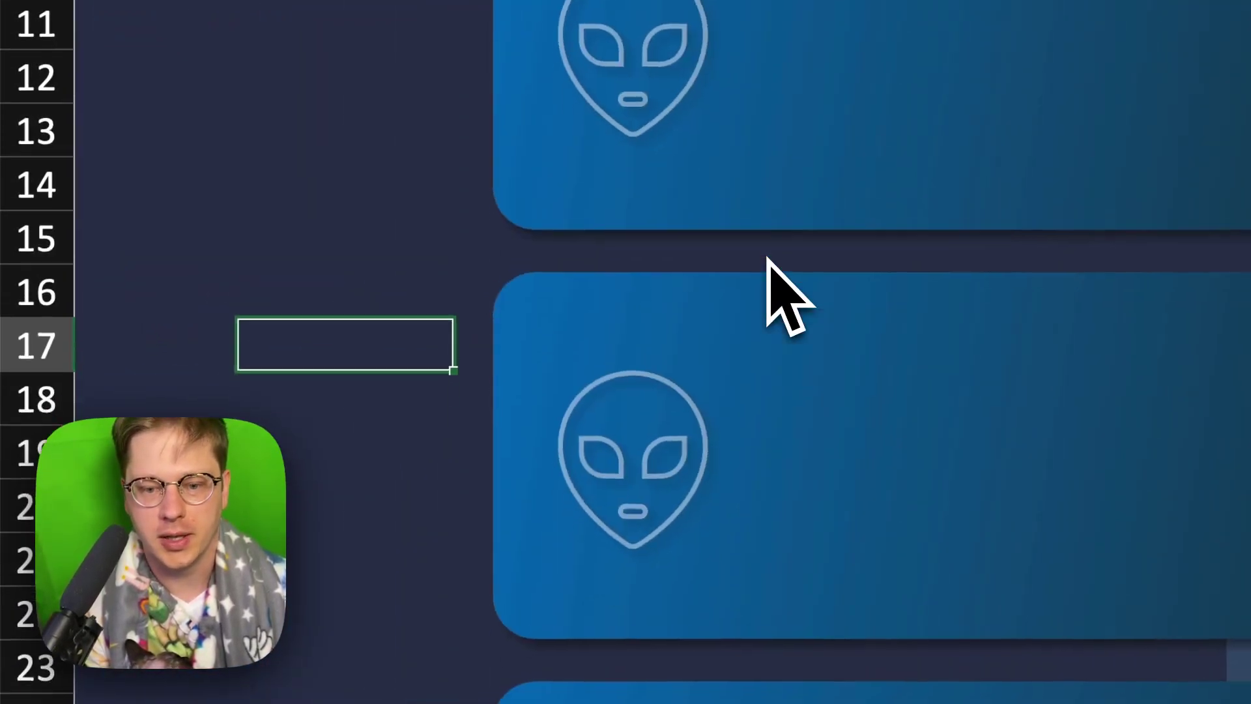
scroll(767, 258, up, 1)
- Apply Align Left to the three blue gradient cards again
scroll(767, 259, down, 1)
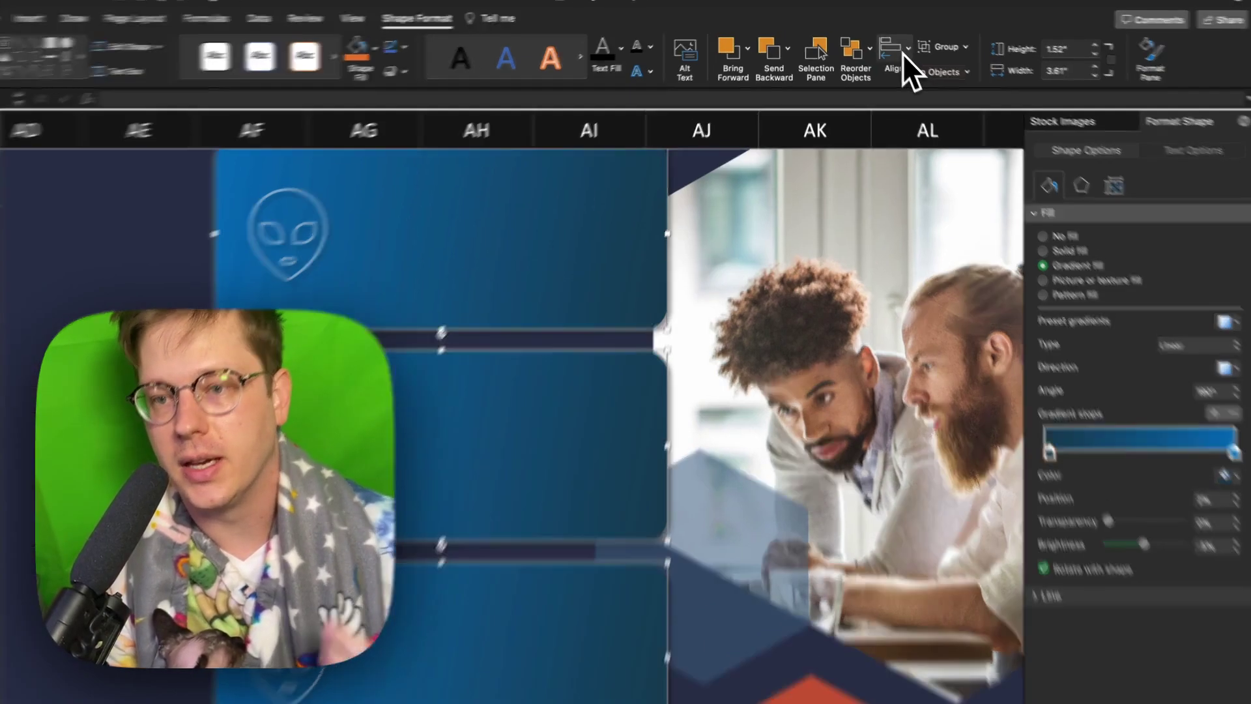
click(906, 52)
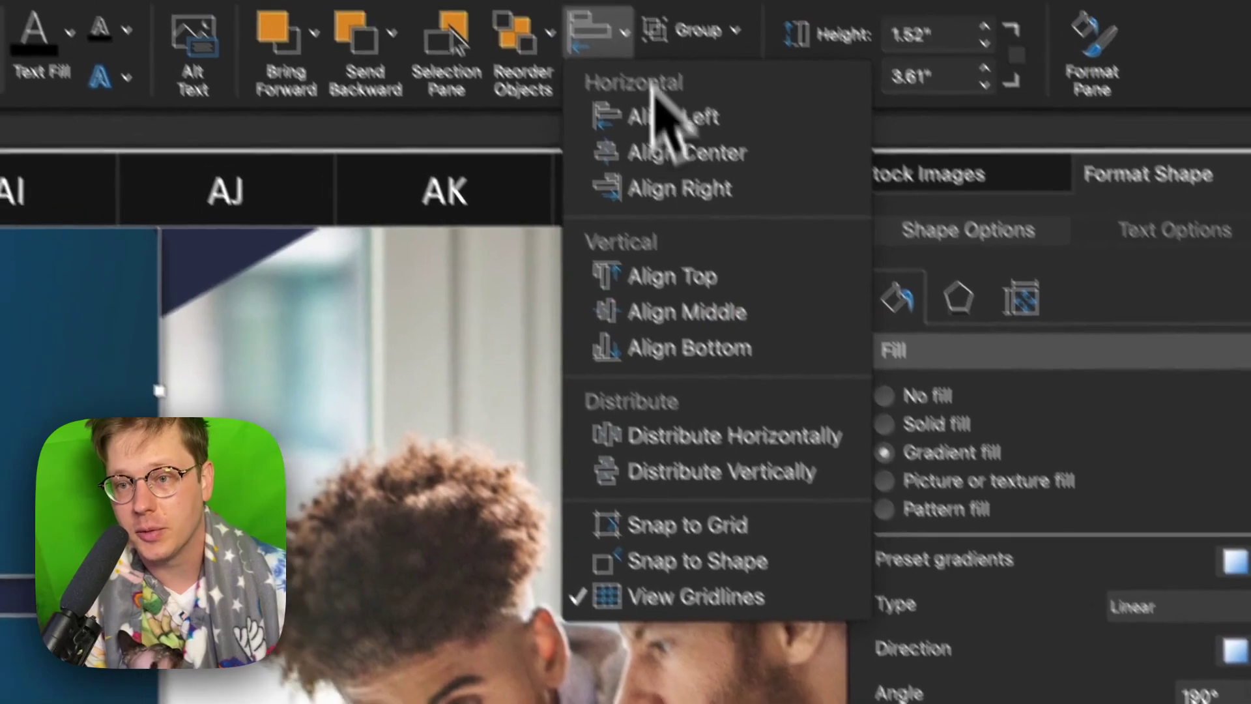
click(575, 68)
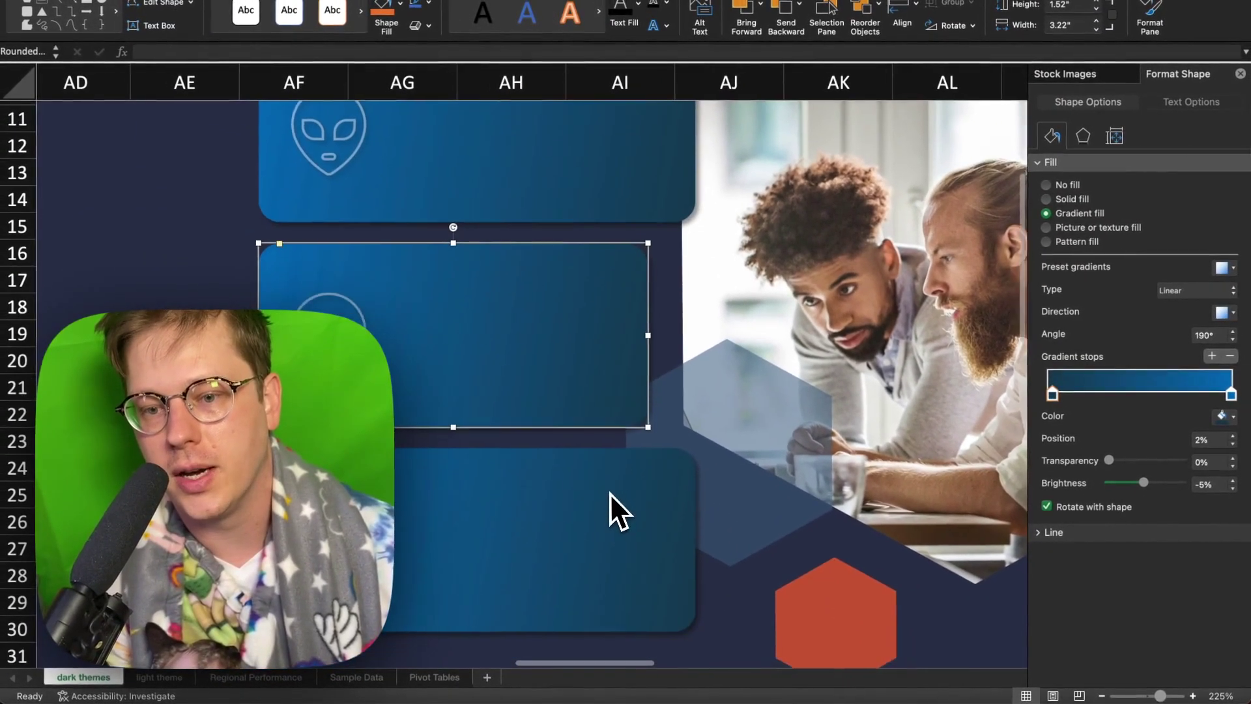
- Check the top card's width in its size settings and set the middle card's width to 3.61"
scroll(611, 502, up, 1)
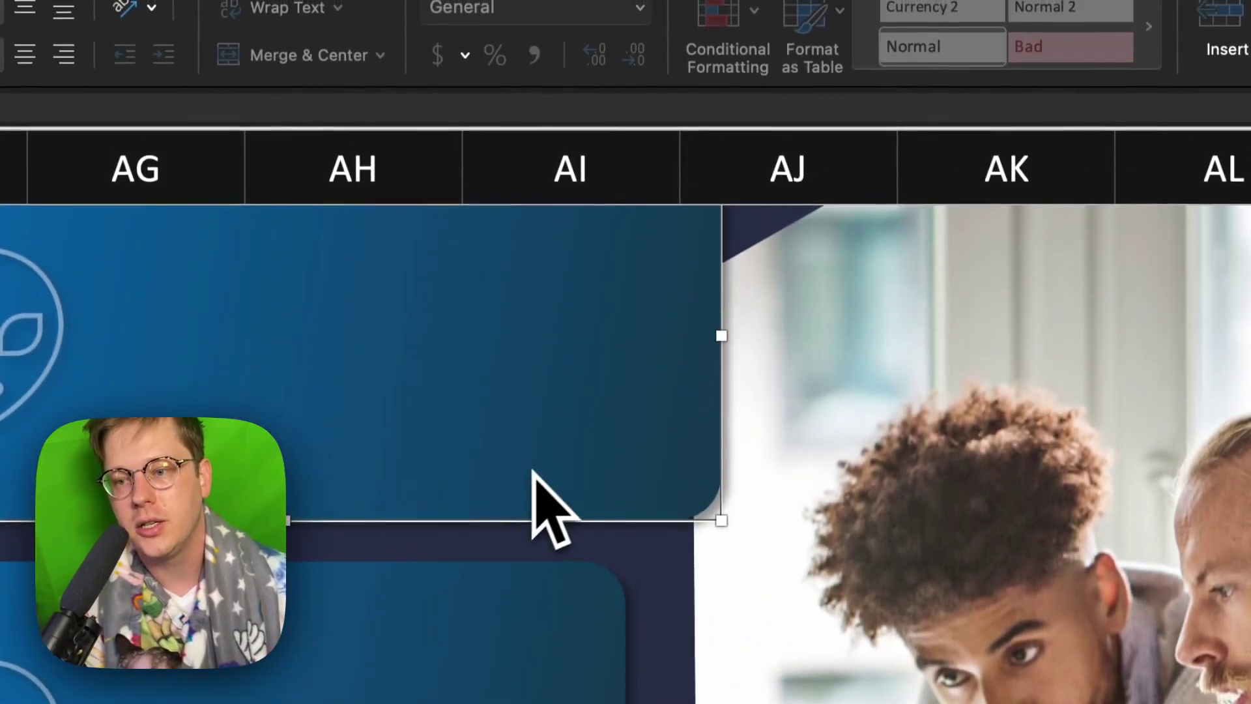
scroll(535, 473, up, 1)
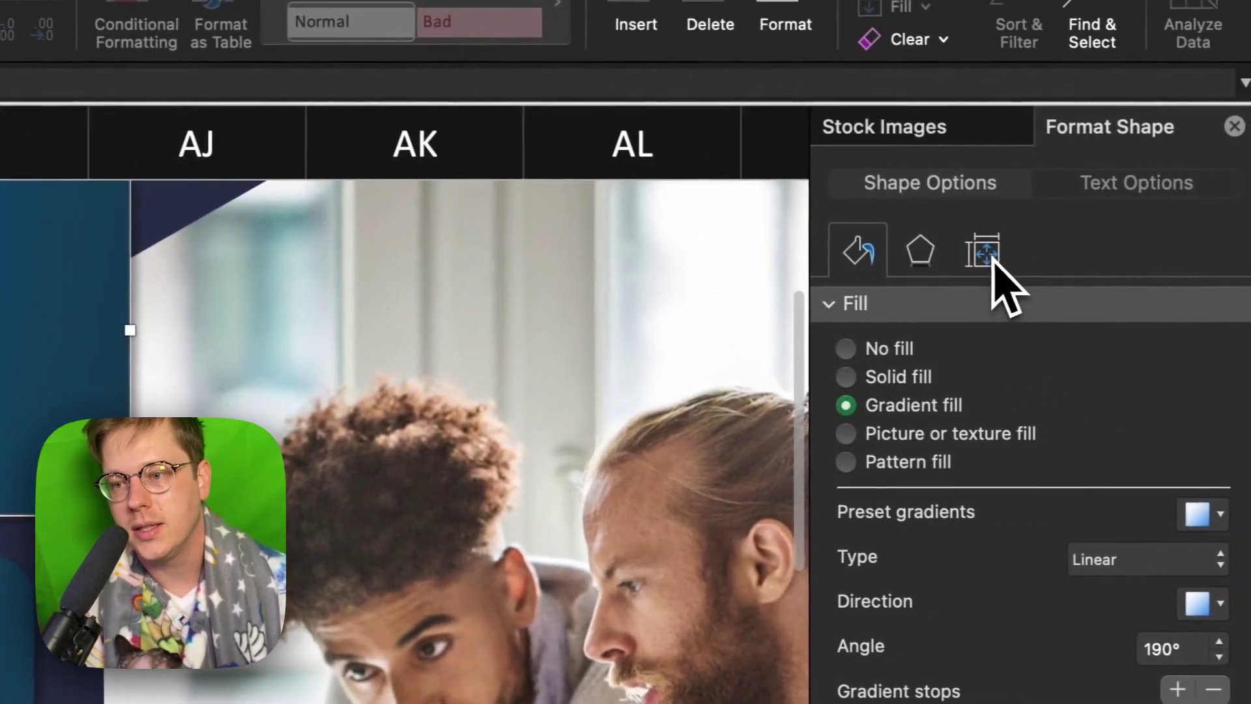
click(977, 251)
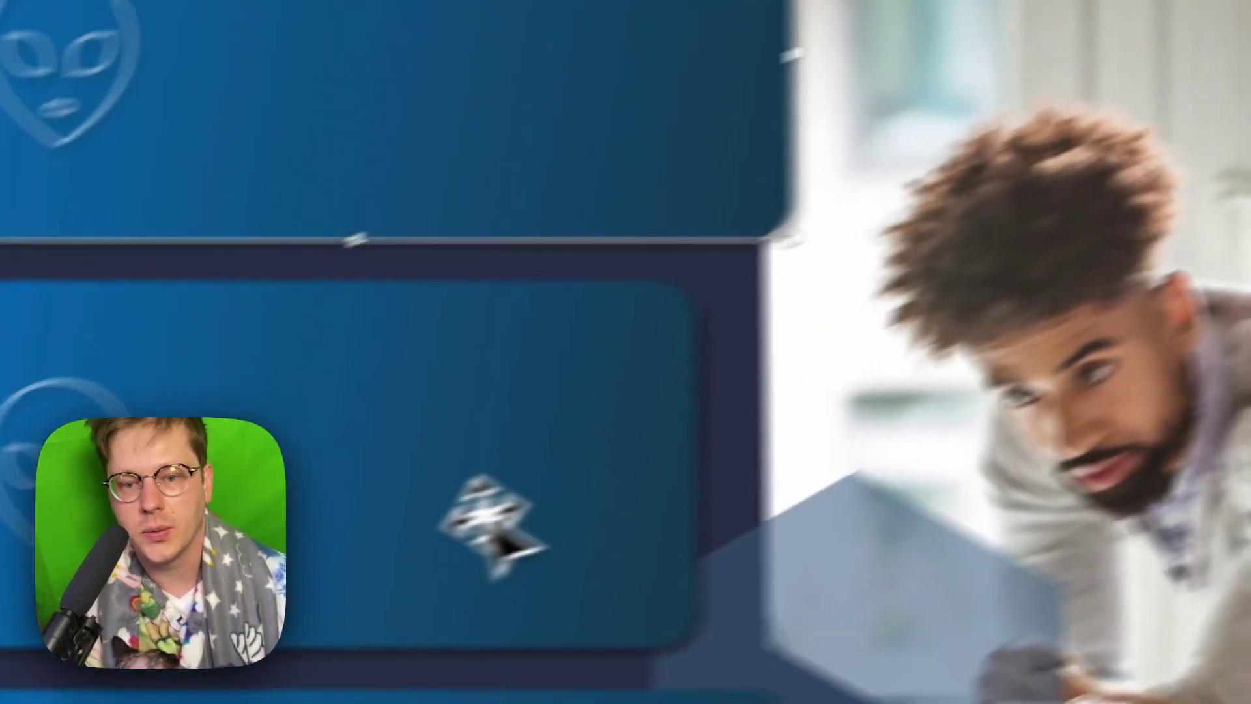
click(628, 430)
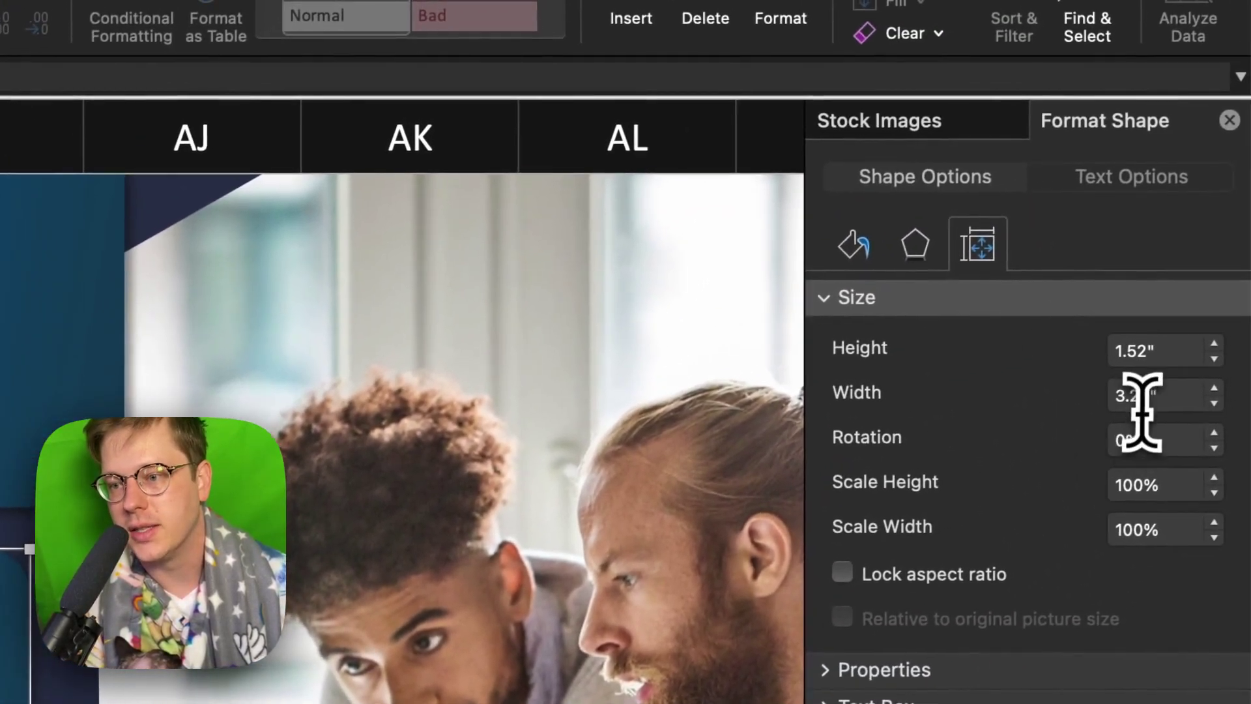
click(1241, 314)
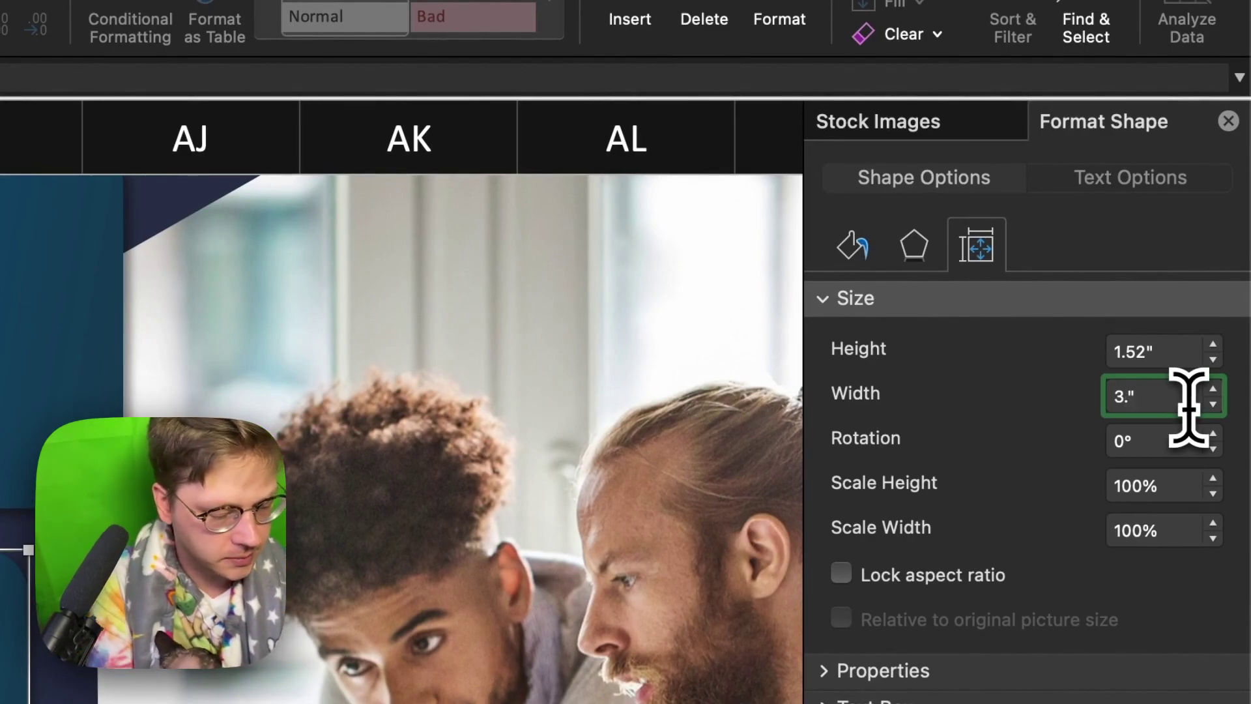
text(3.61)
key(Return)
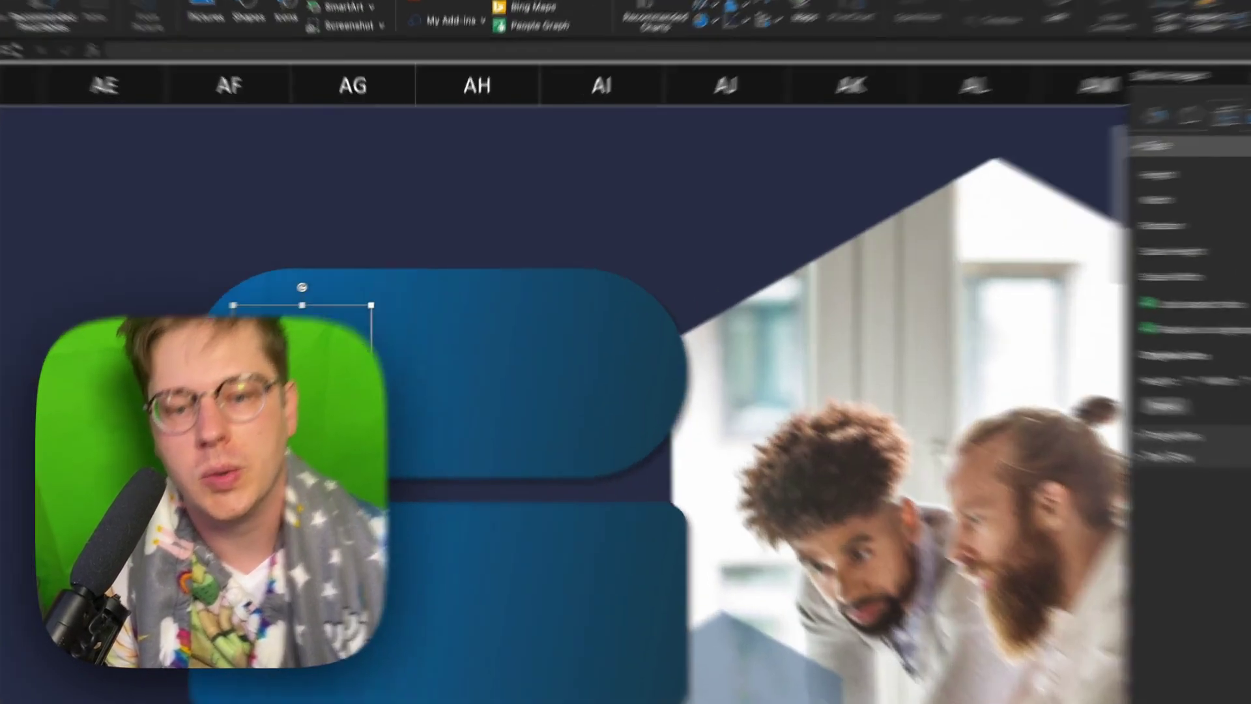
- Nudge the alien icon on the top pill-shaped card and draw a circle about 1.23" across, partly overlapping the icon
mouse_move(349, 397)
mouse_down()
mouse_move(359, 394)
mouse_move(341, 393)
mouse_up()
click(485, 392)
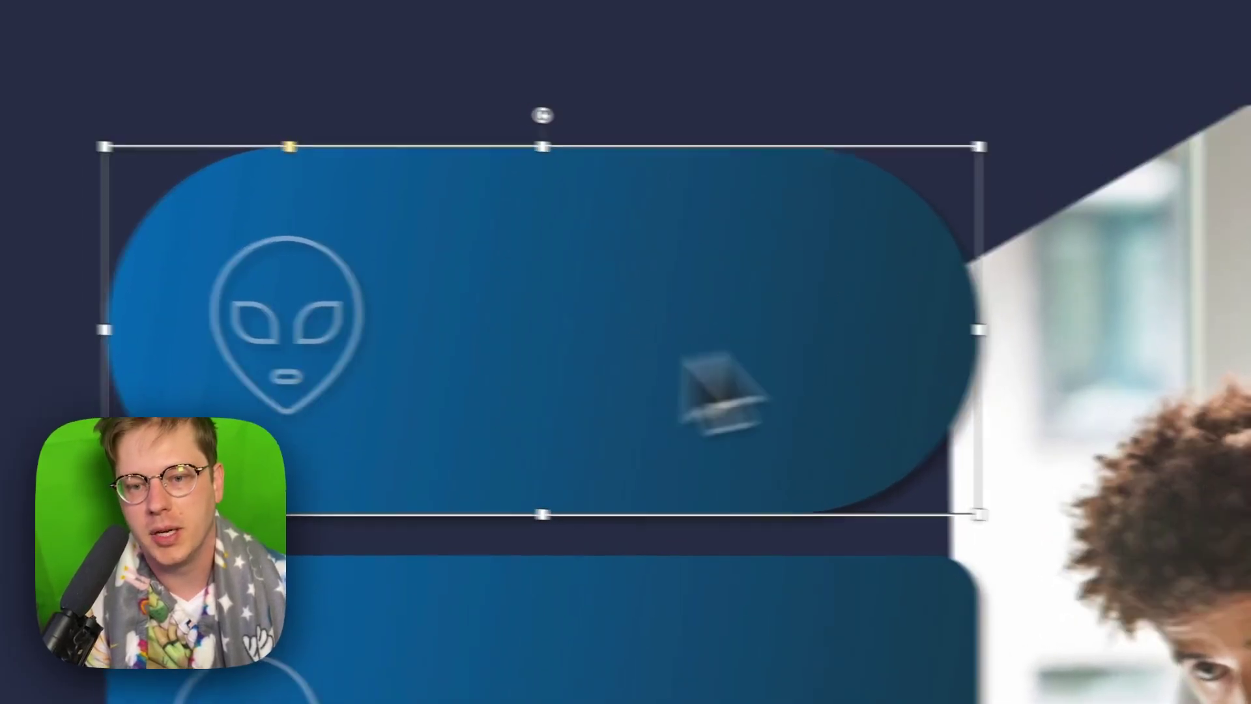
click(340, 320)
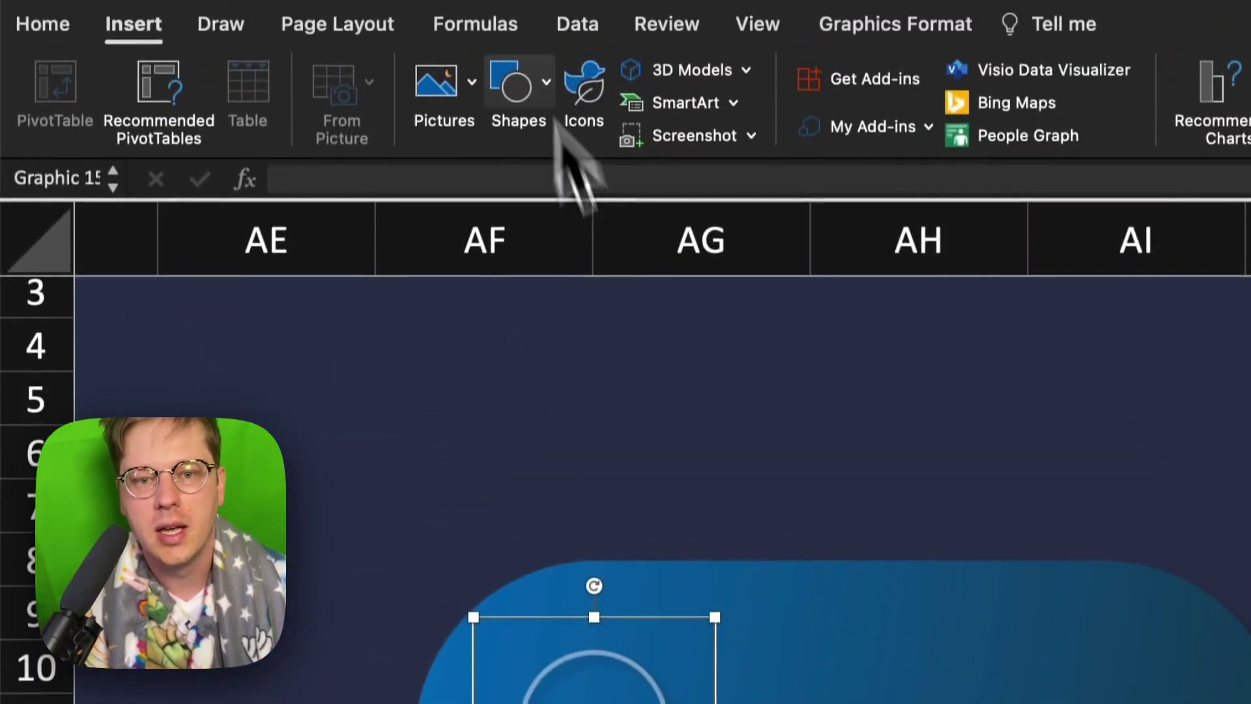
click(521, 83)
click(822, 185)
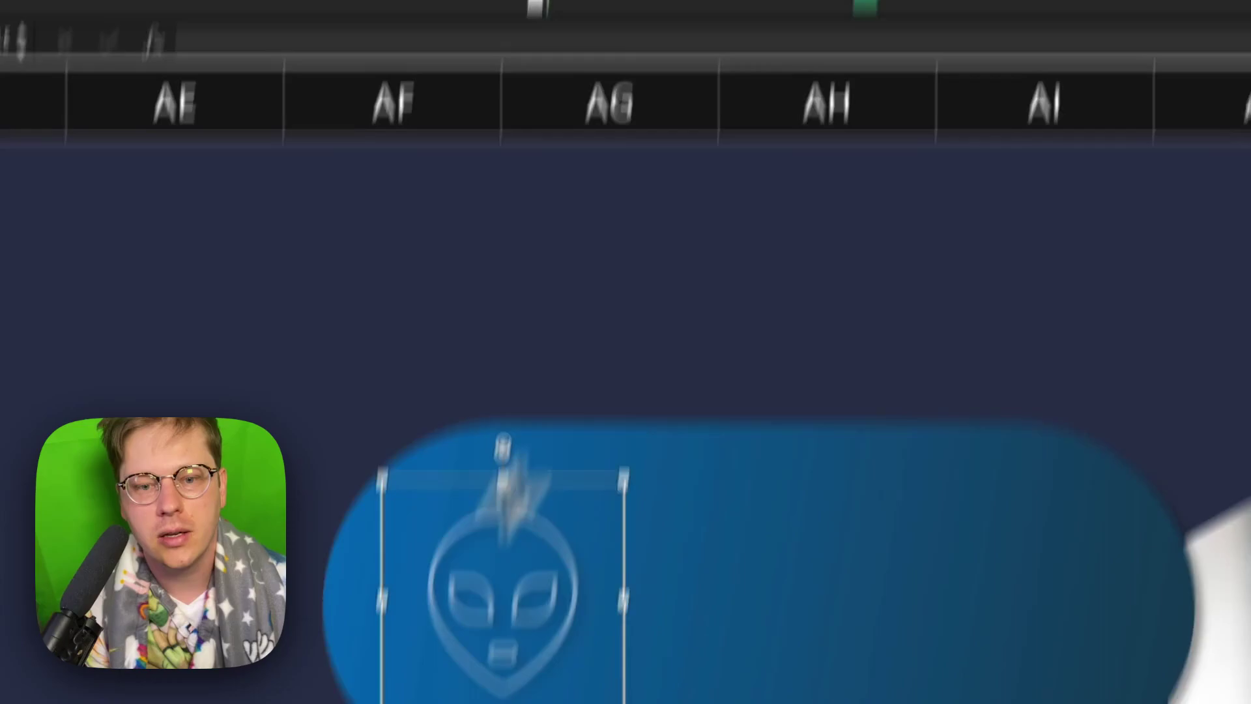
mouse_move(406, 477)
mouse_down()
mouse_move(543, 674)
mouse_move(628, 703)
mouse_up()
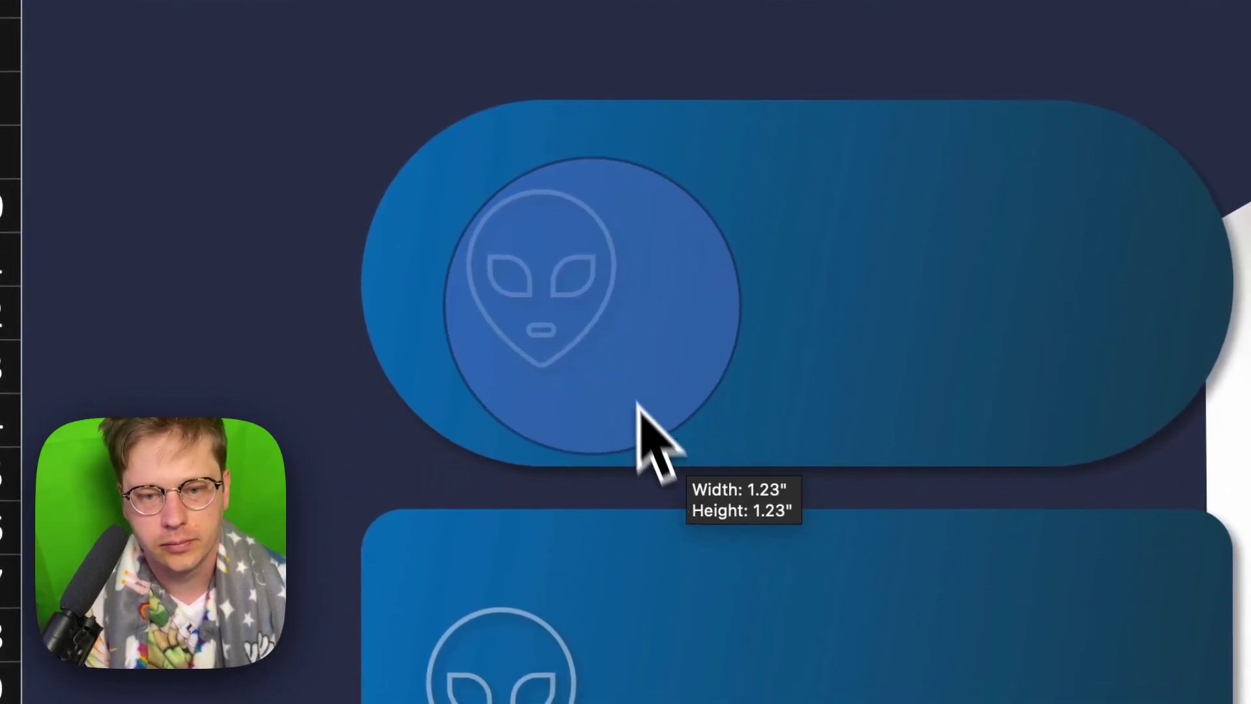
drag(629, 335, 673, 303)
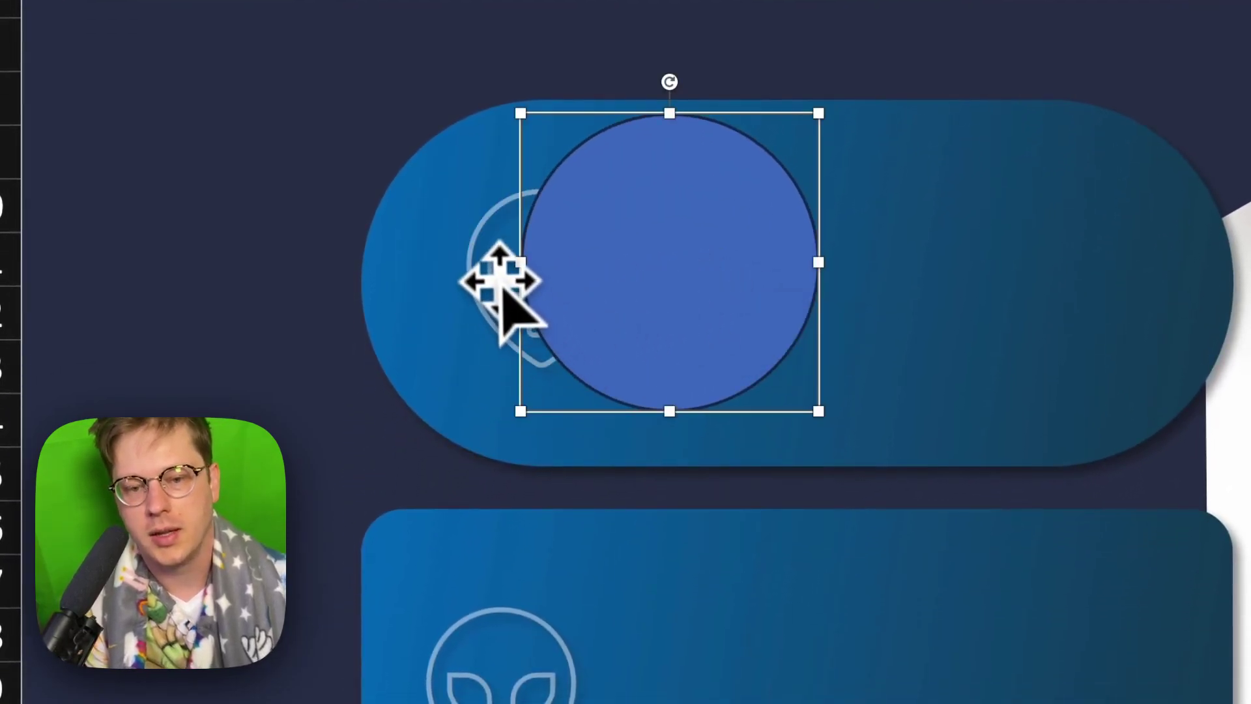
- Bring the top card's alien icon to the front and move the circle behind it as a backdrop
click(499, 274)
right_click(492, 243)
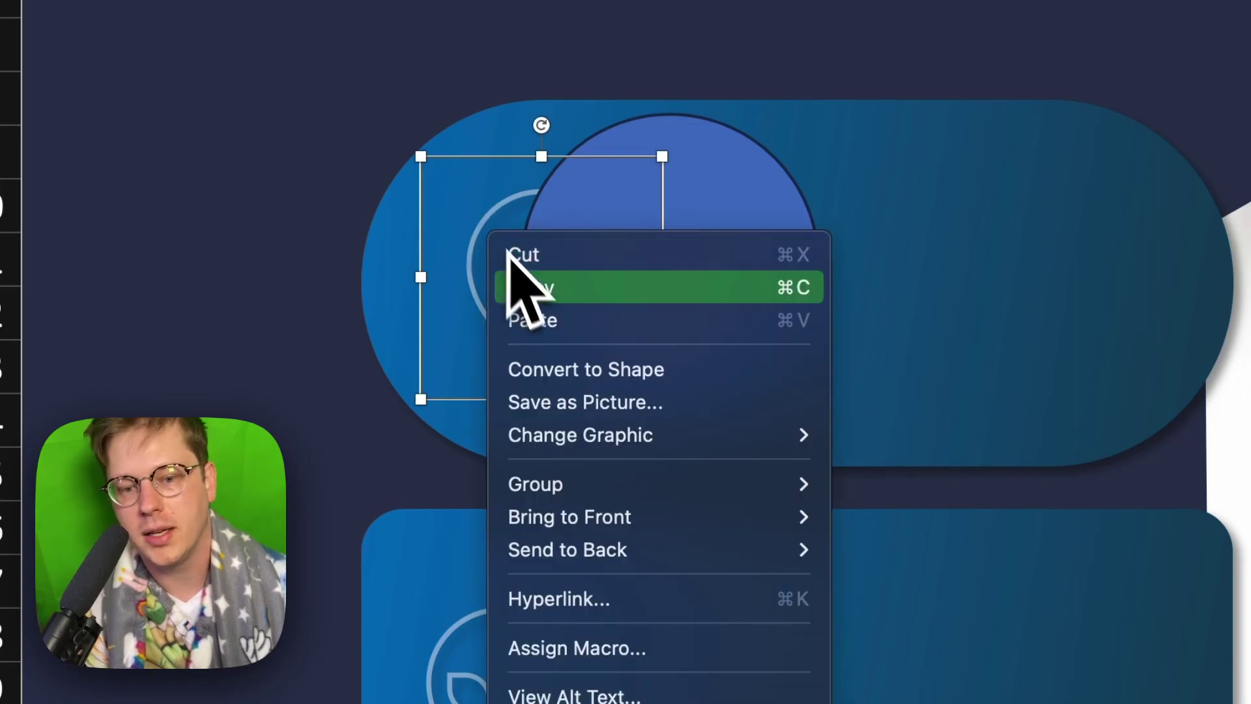
mouse_move(651, 516)
click(839, 529)
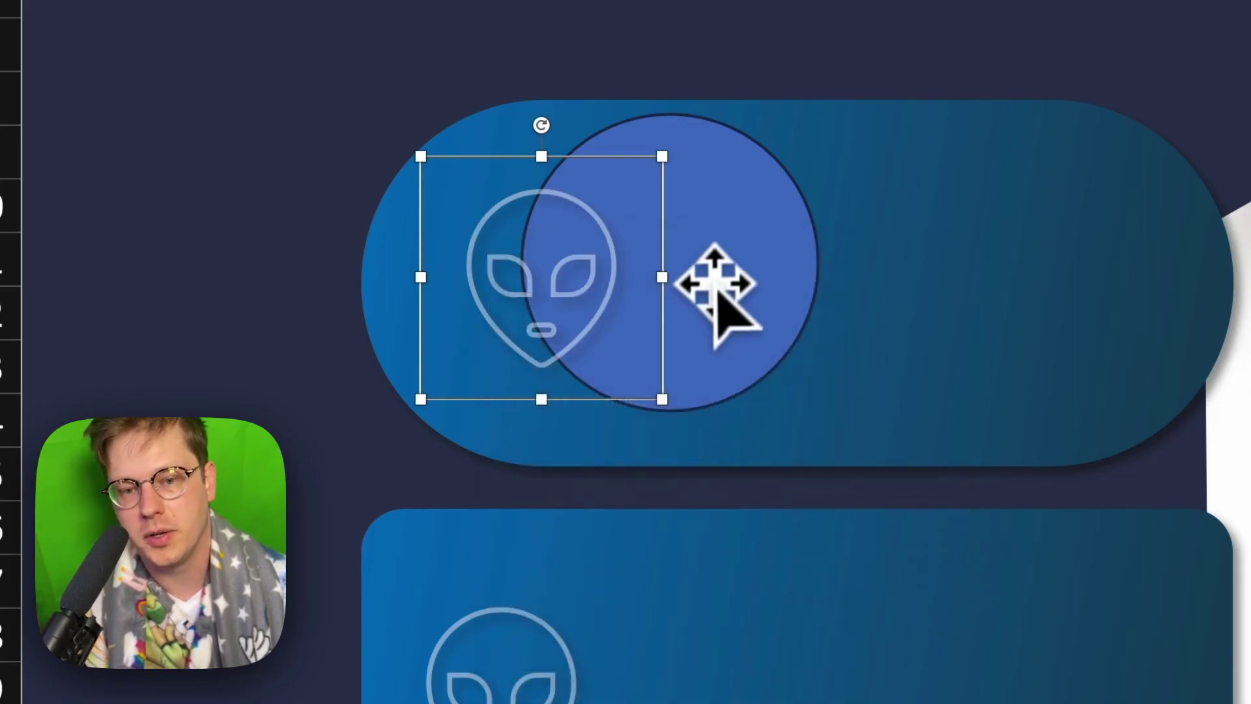
drag(713, 280, 610, 310)
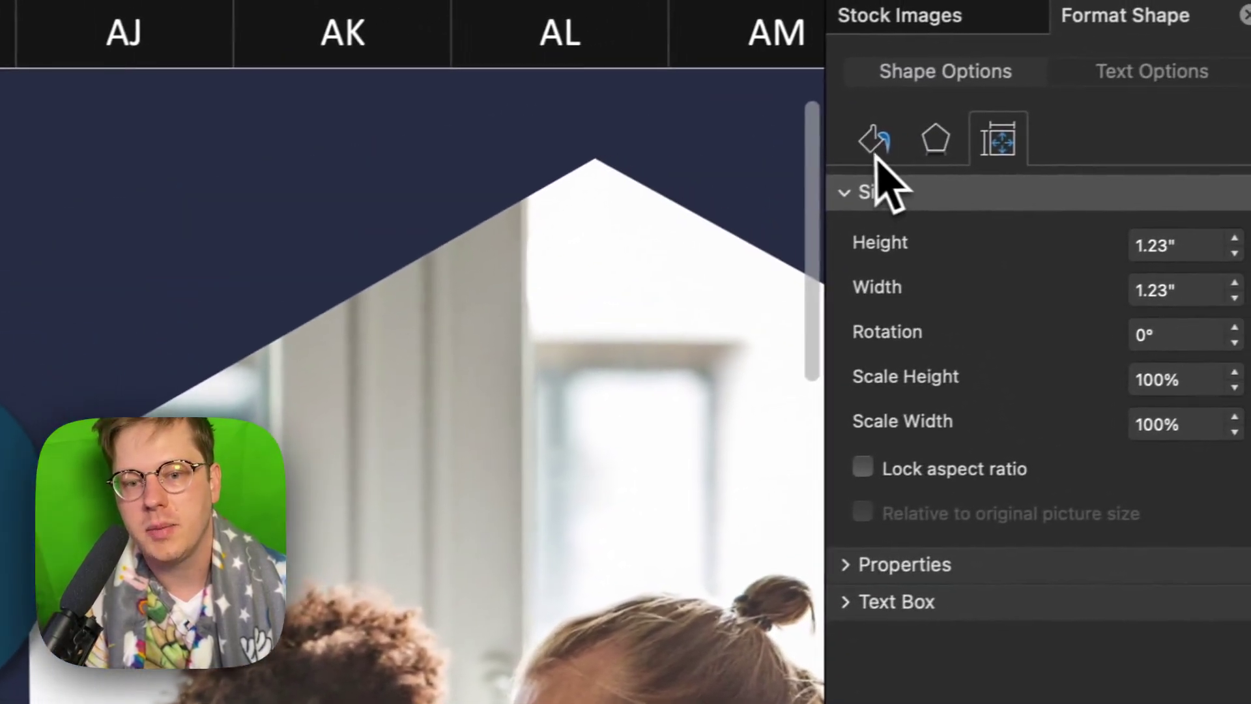
- Remove the circle's outline and give it a darker blue solid fill
click(875, 151)
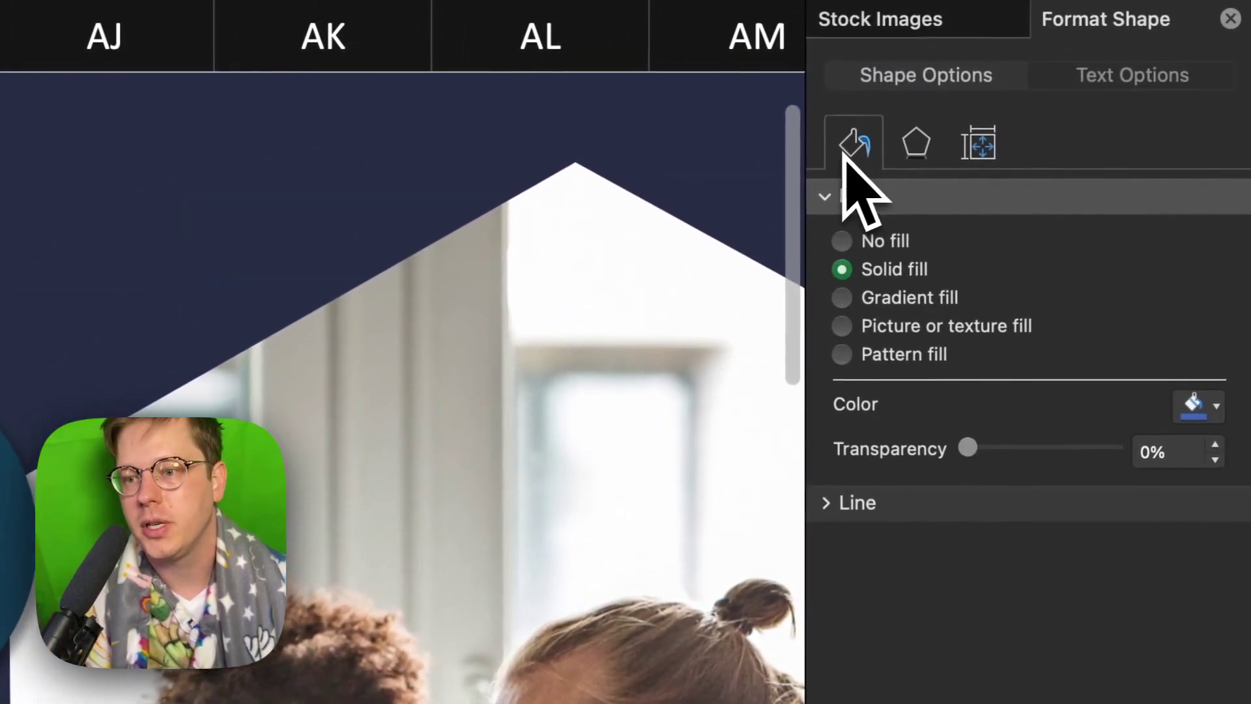
click(899, 502)
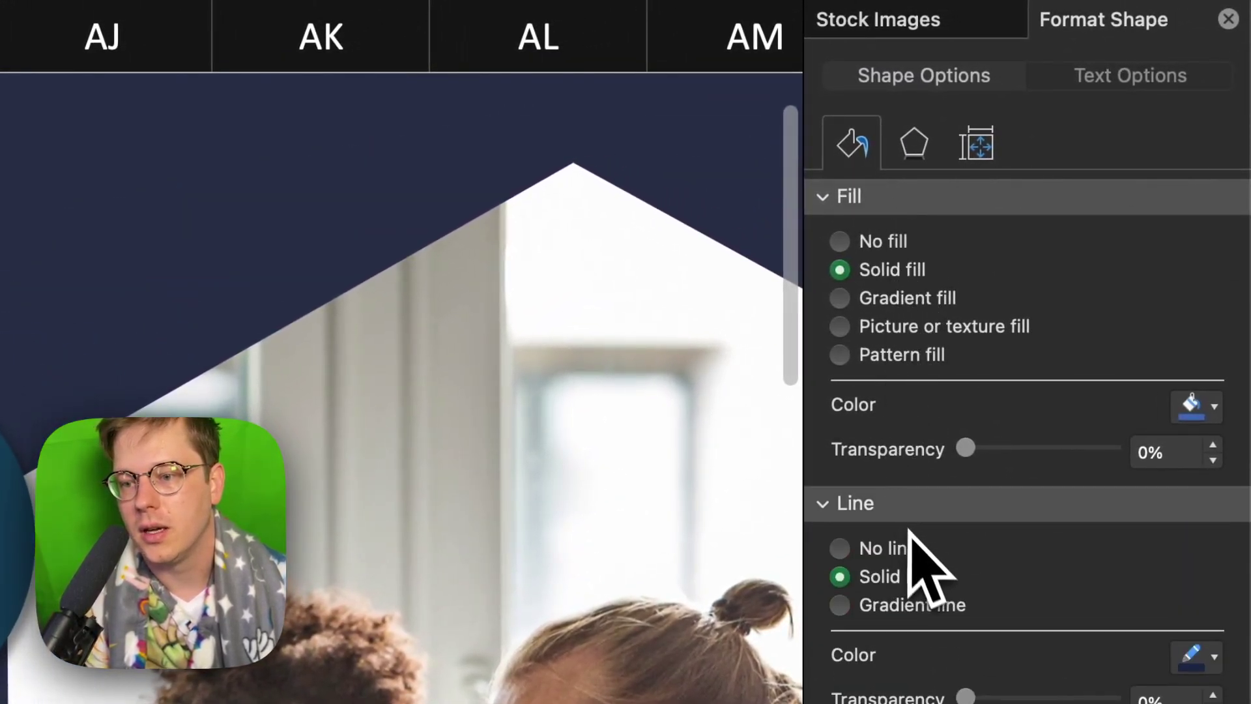
click(904, 549)
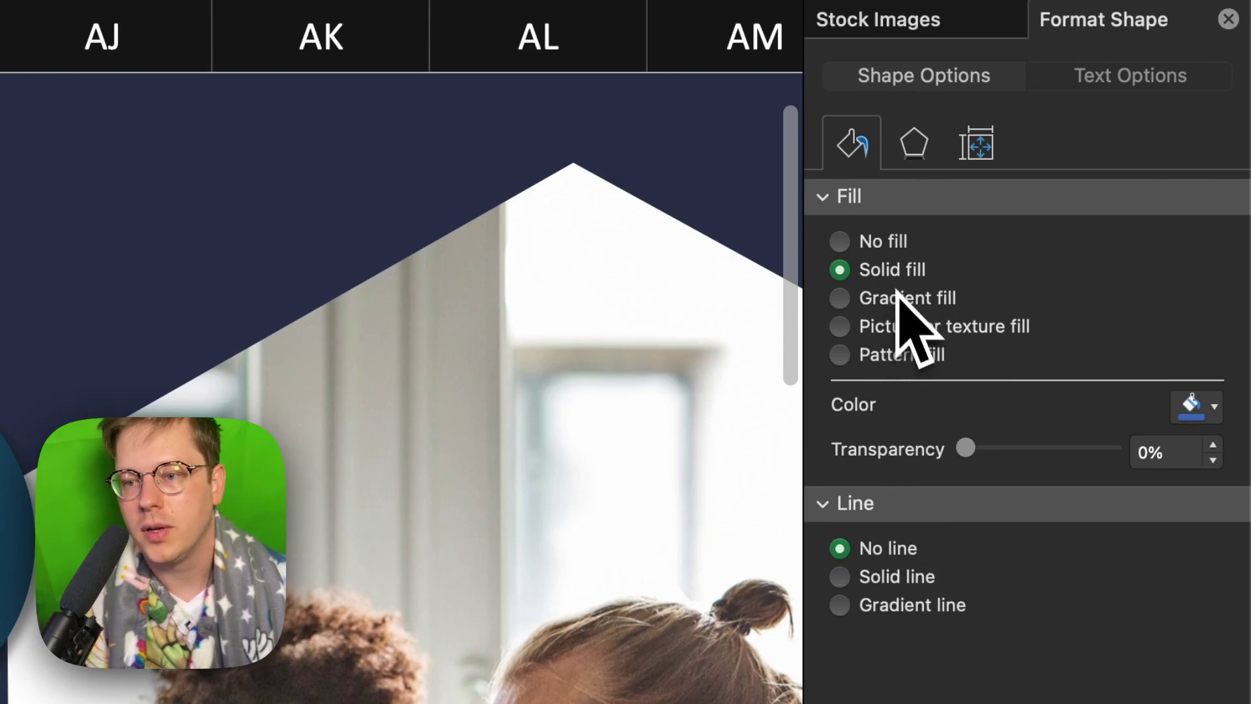
click(1195, 407)
click(1009, 487)
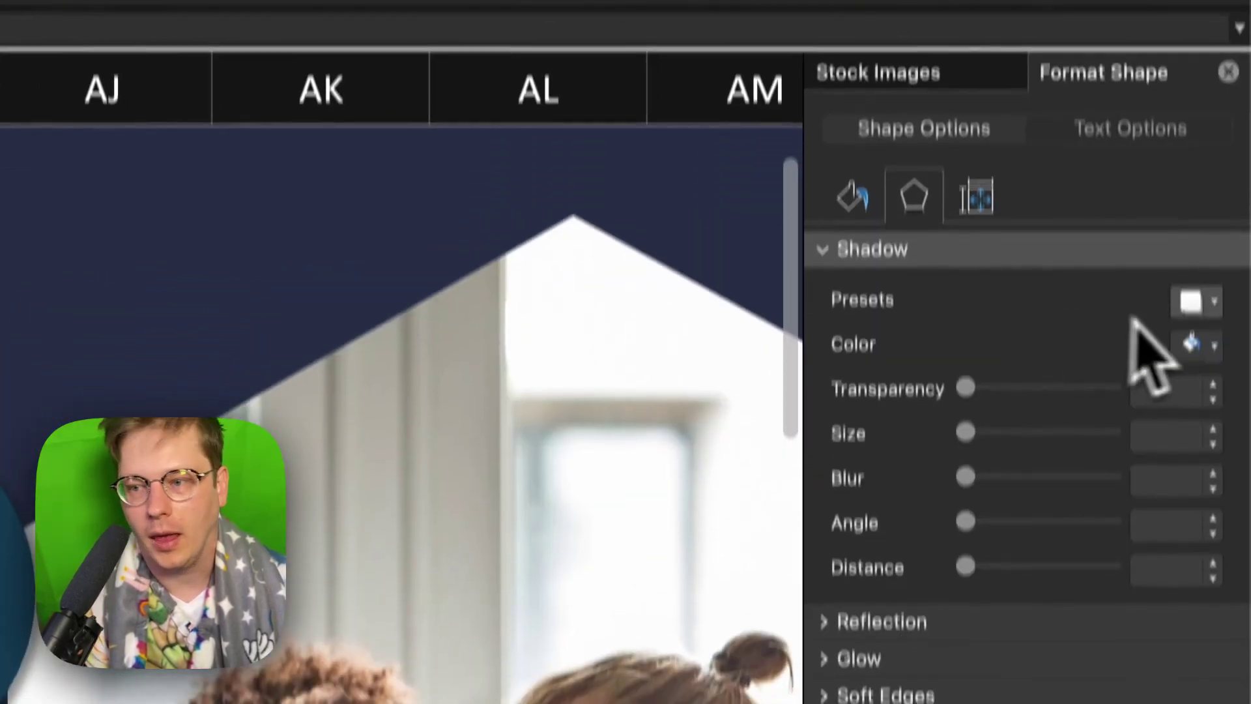
- Apply an outer shadow preset at 45° to the circle and check the look of the top card against the middle one
click(1206, 299)
click(979, 500)
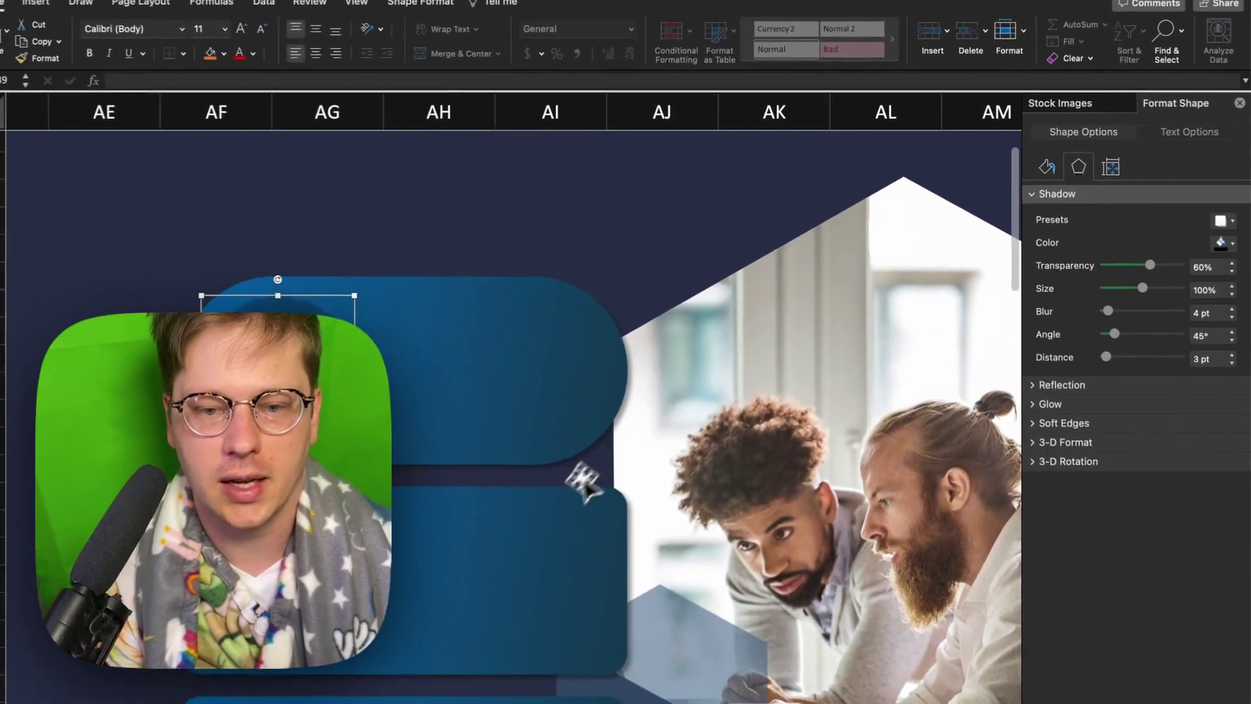
click(570, 481)
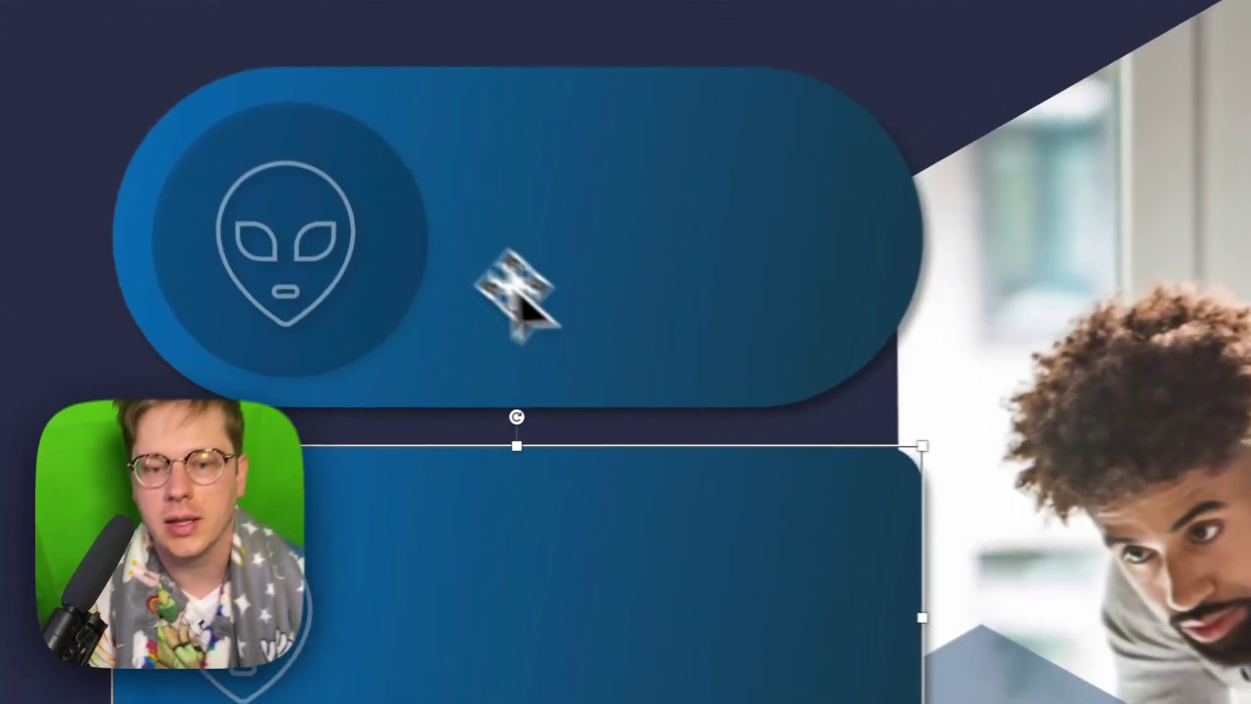
click(427, 260)
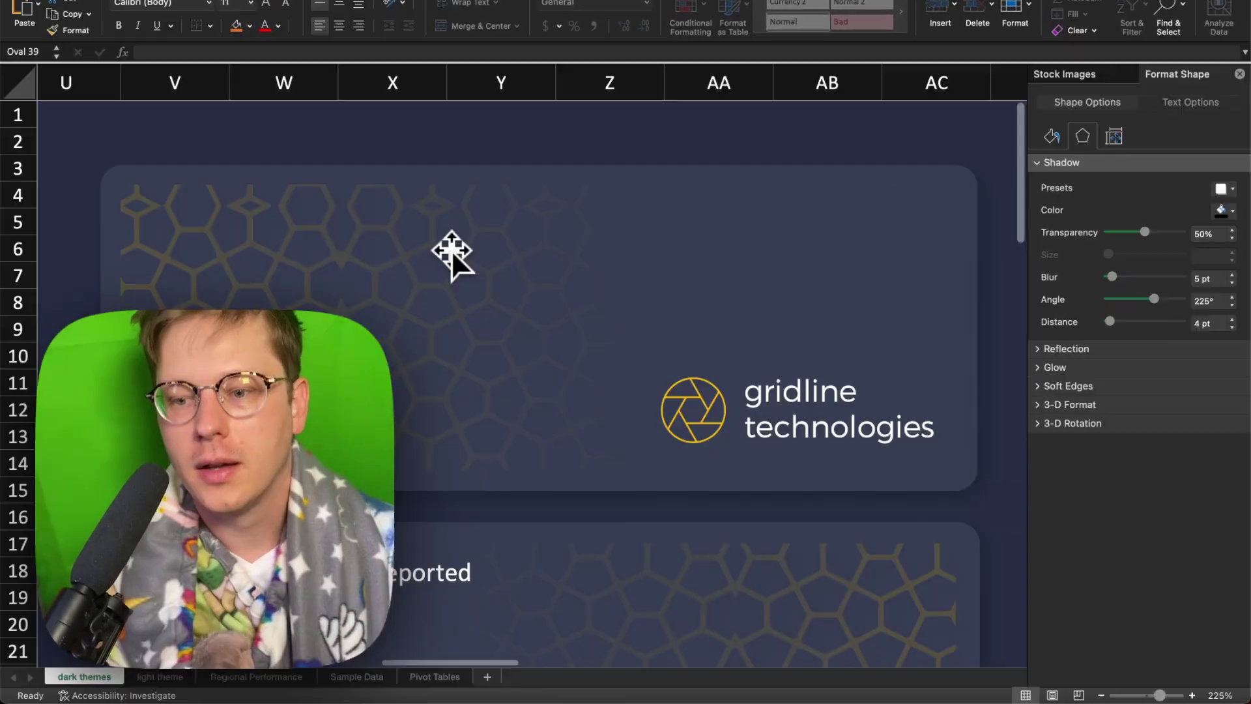
click(451, 249)
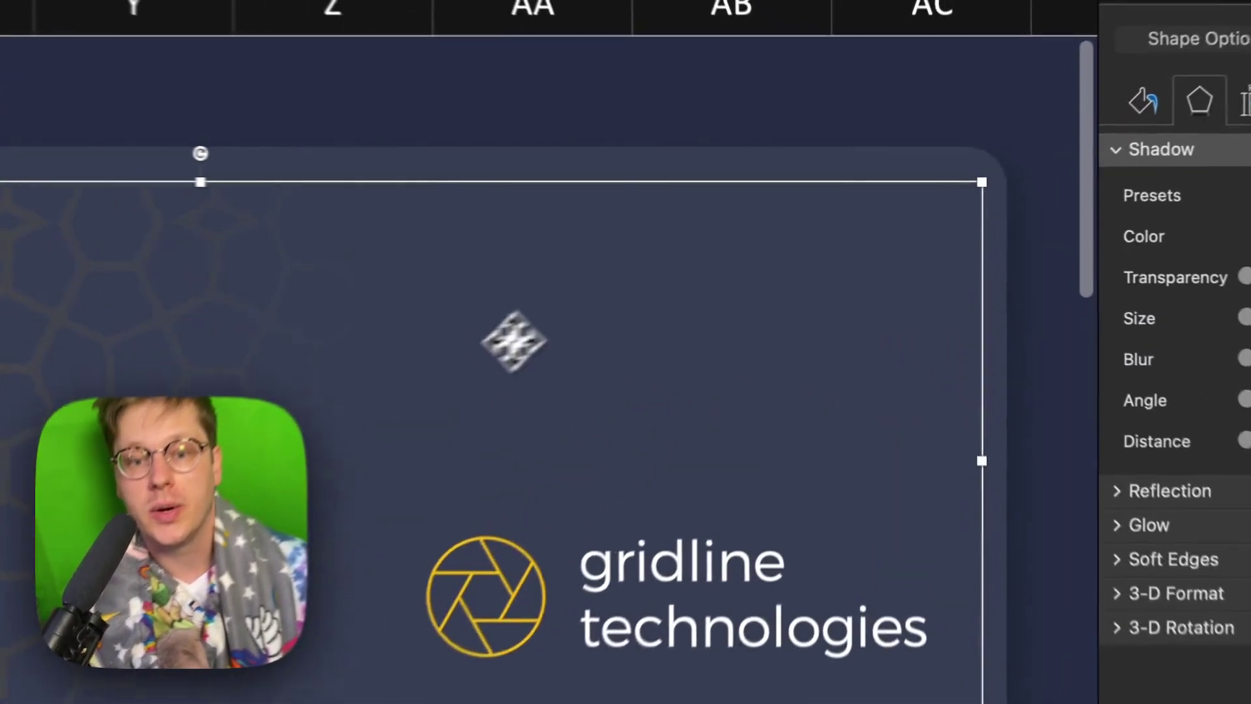
- Shift the gradient rectangle over the honeycomb pattern on the gridline technologies card and examine its gradient stops
mouse_move(709, 269)
mouse_down()
mouse_move(664, 311)
mouse_move(783, 331)
mouse_move(718, 258)
mouse_up()
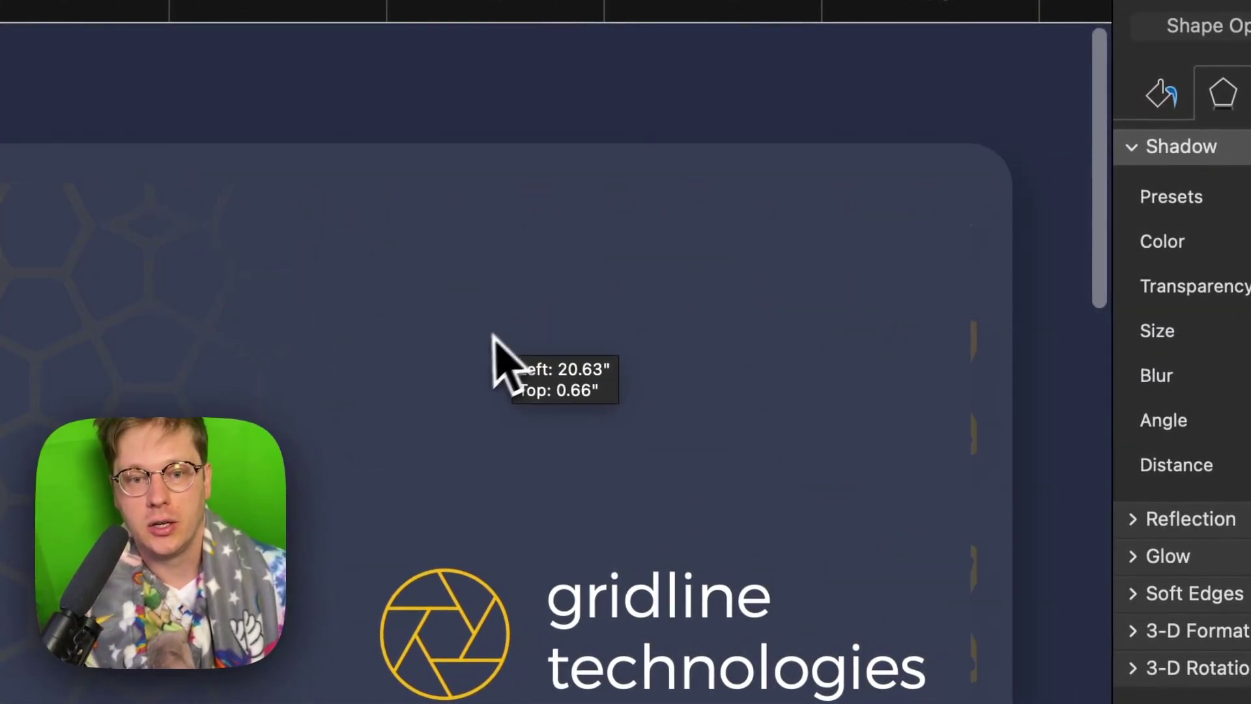
drag(505, 315, 510, 330)
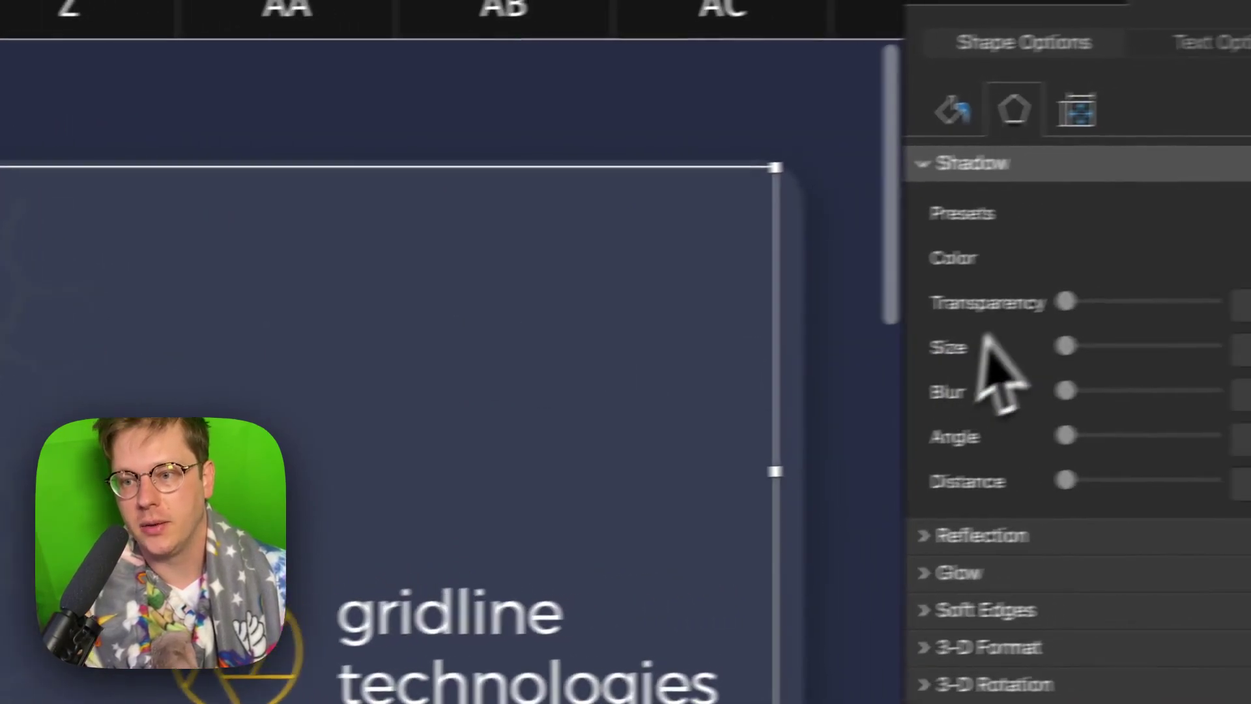
click(1161, 93)
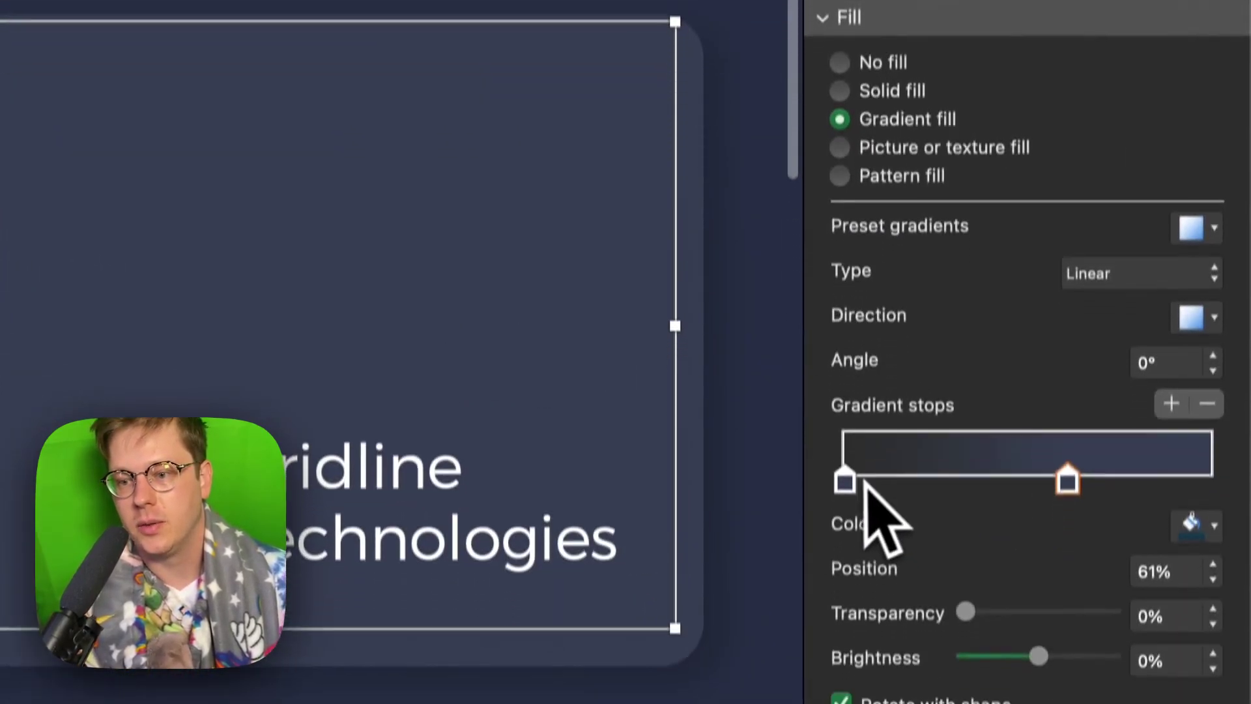
click(845, 632)
click(1068, 632)
drag(568, 260, 642, 293)
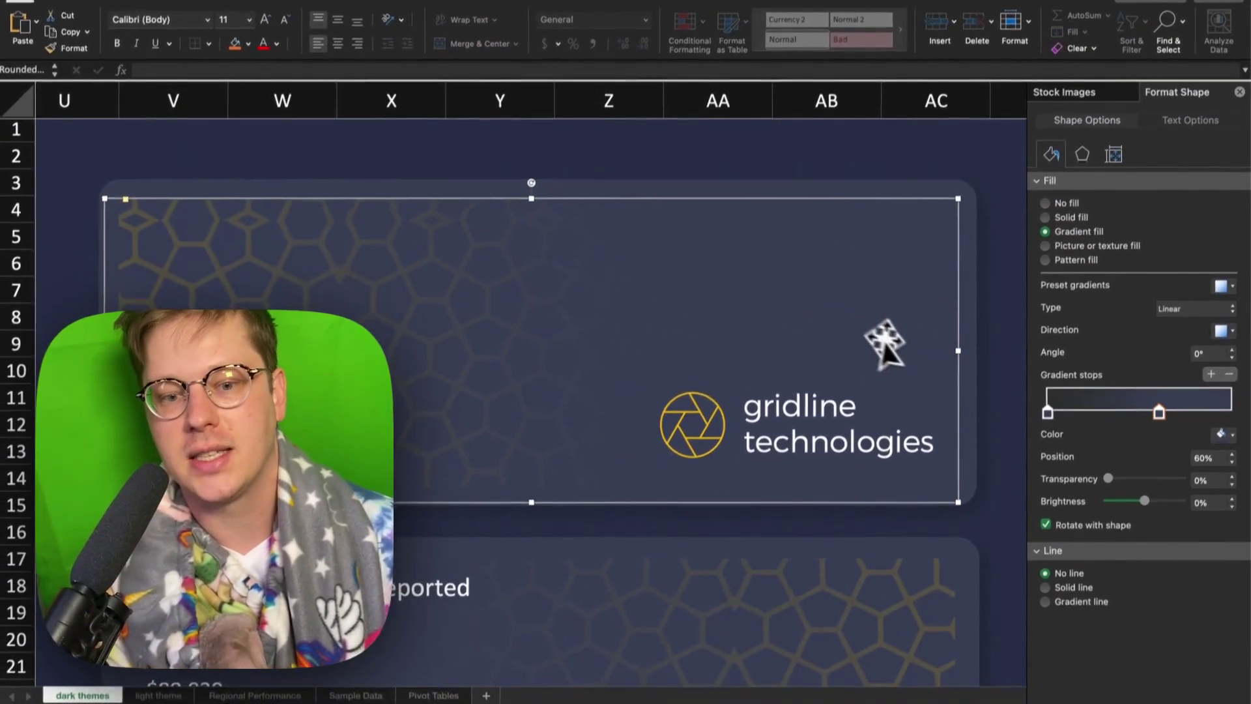
scroll(885, 340, down, 1)
drag(873, 334, 875, 320)
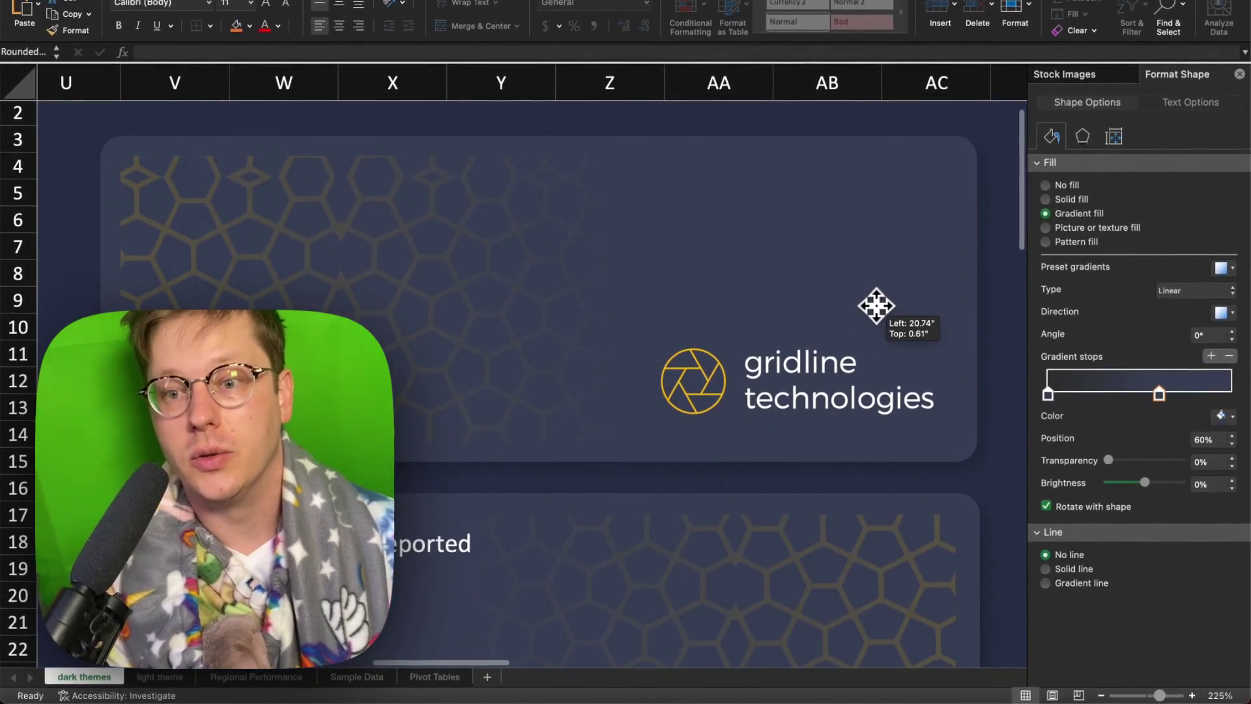
- Shift the alien picture on the Xenomorph card and examine its picture fill transparency
scroll(881, 307, down, 10)
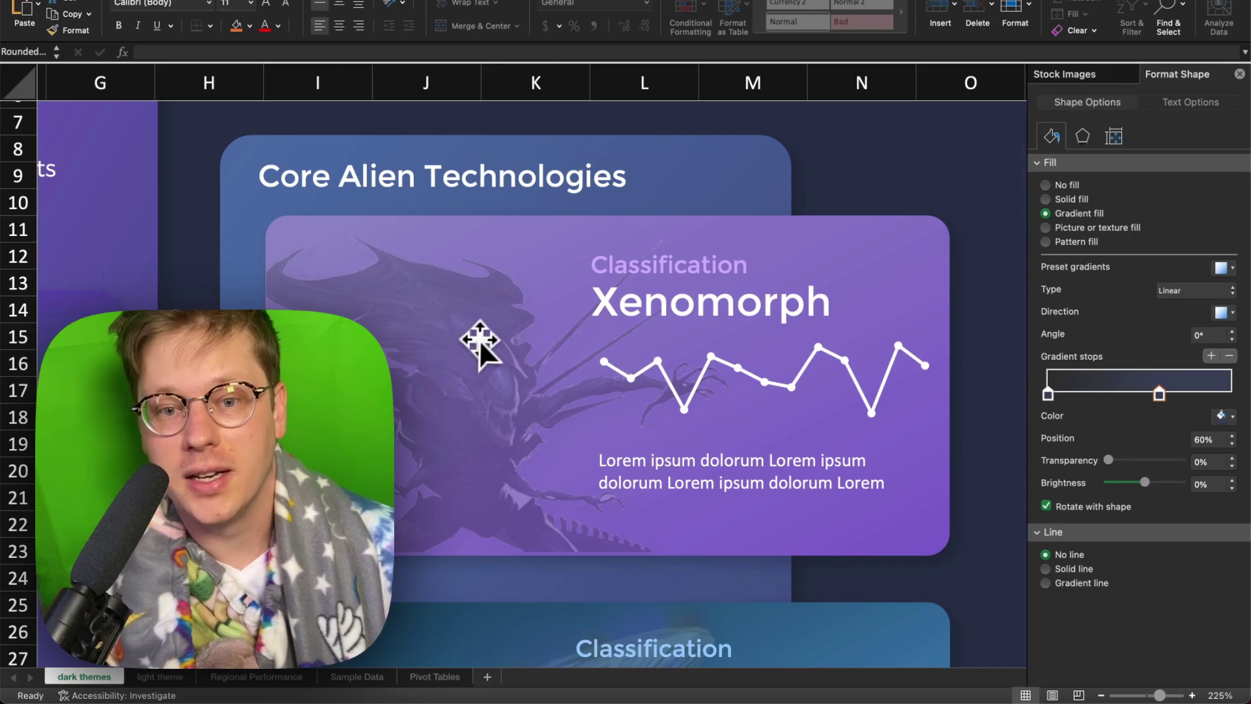
drag(479, 339, 550, 378)
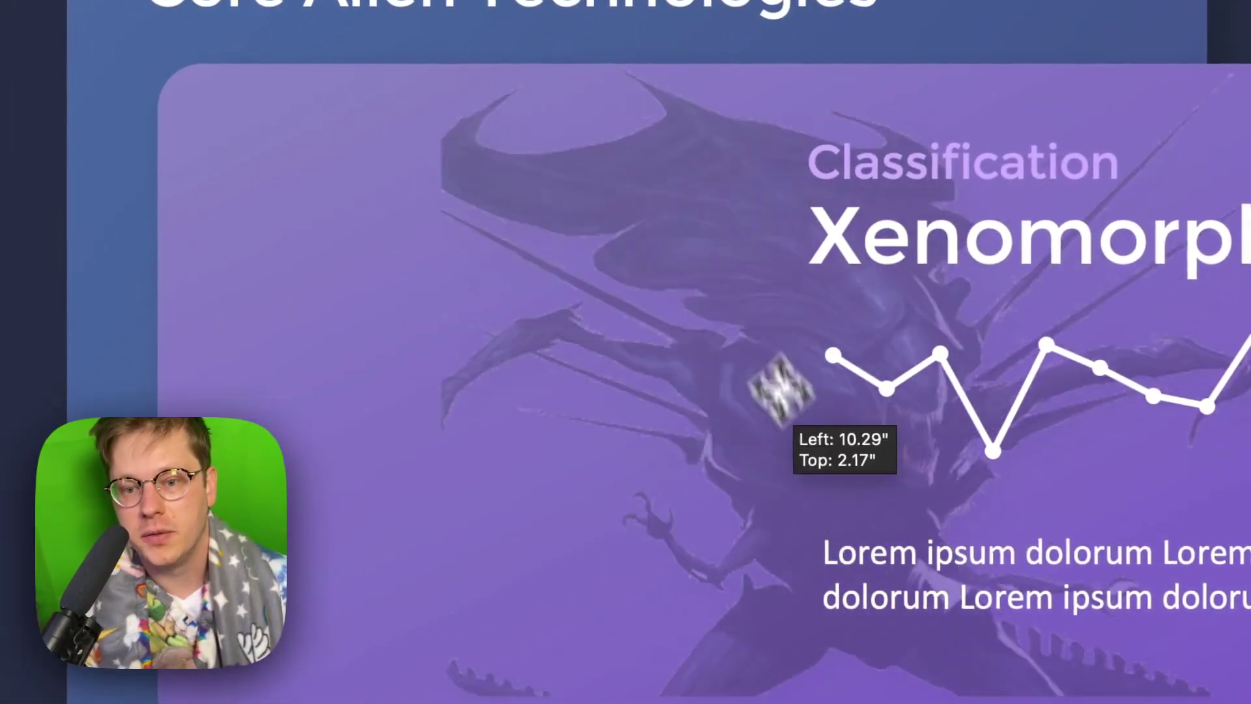
drag(780, 389, 502, 405)
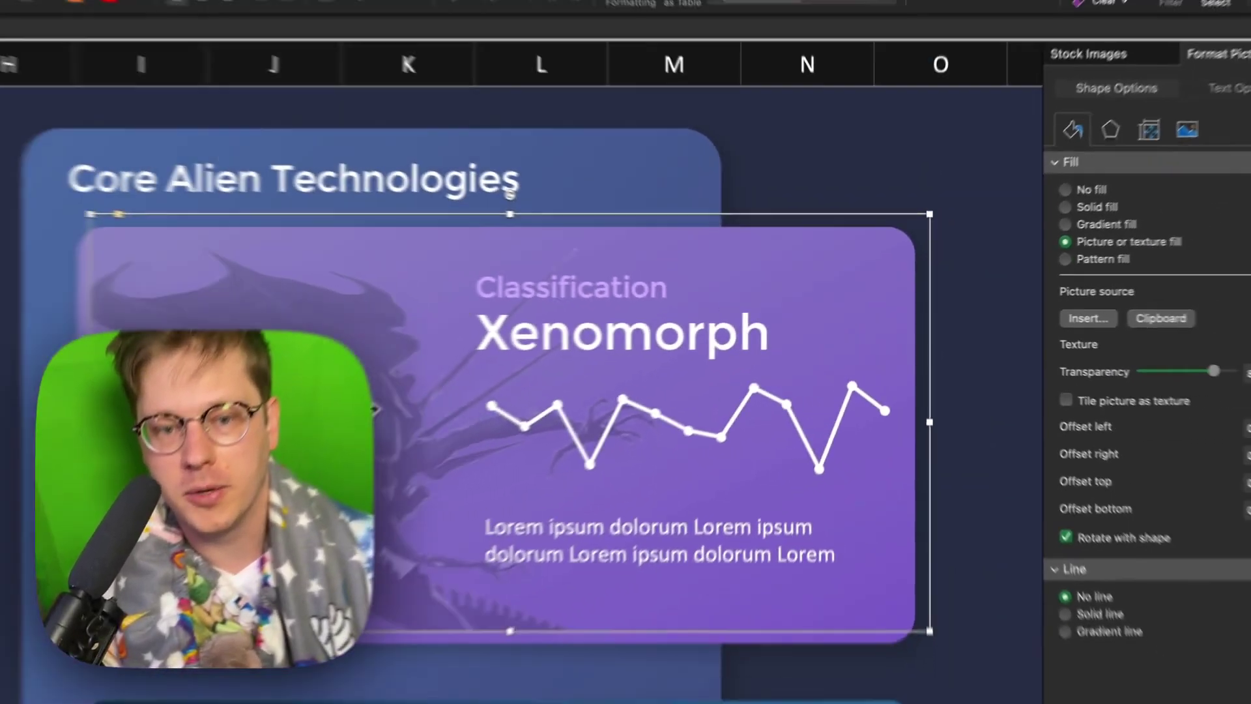
drag(374, 411, 470, 407)
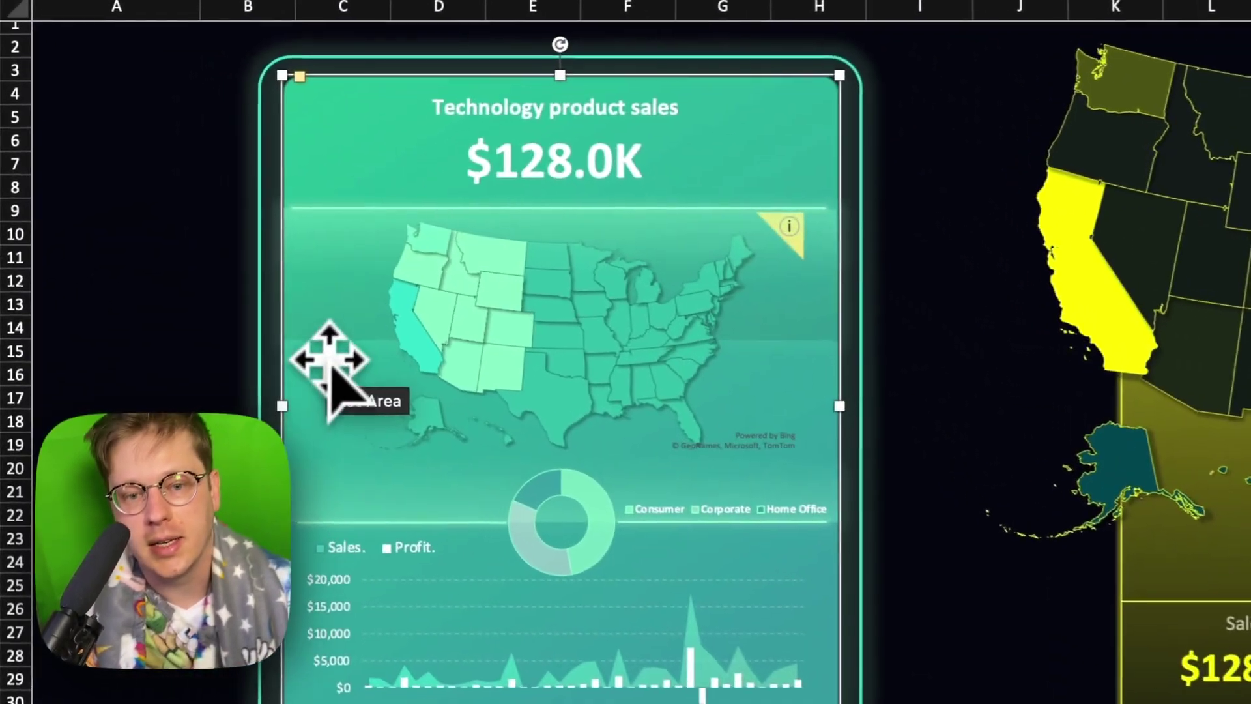
- Examine how the map chart is laid over the green Technology product sales card
click(302, 341)
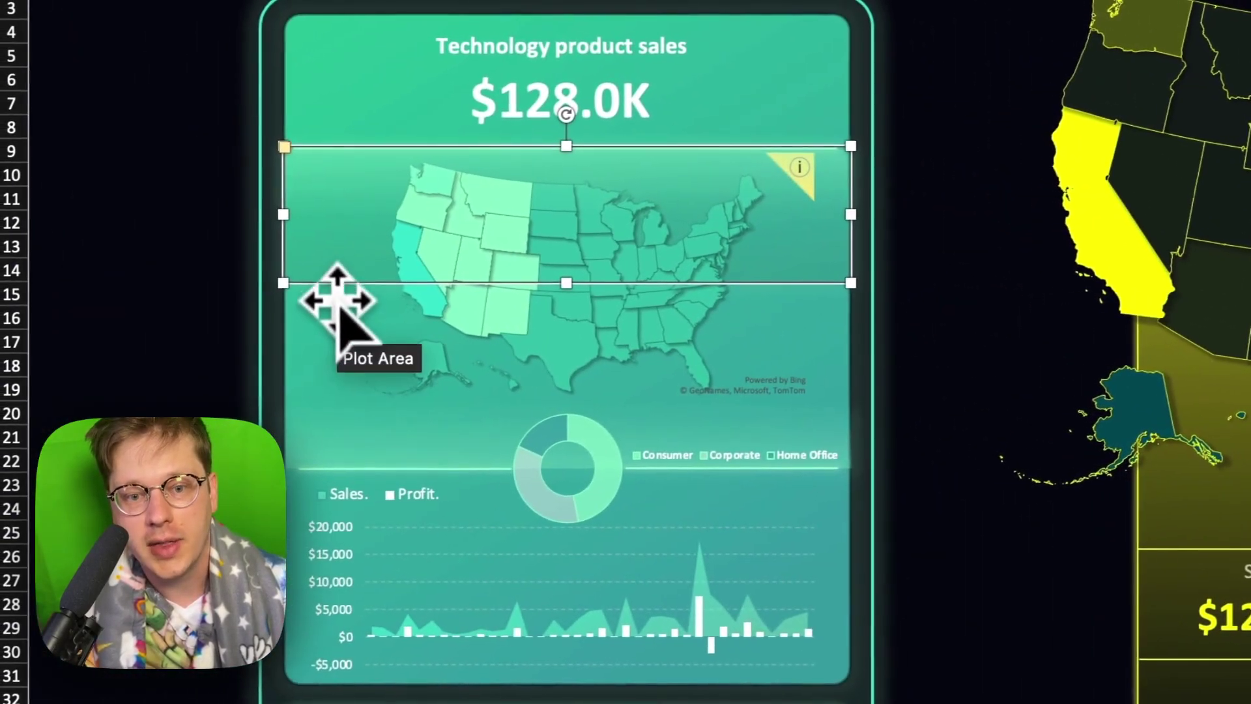
click(337, 303)
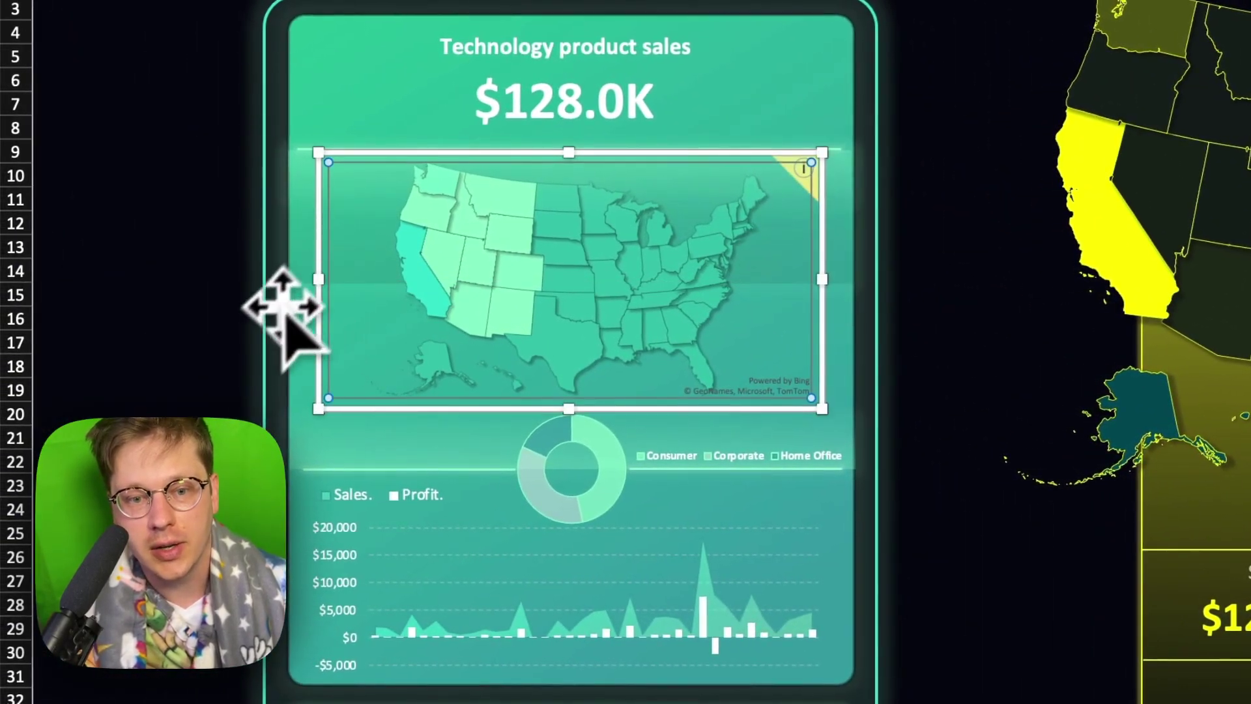
click(243, 339)
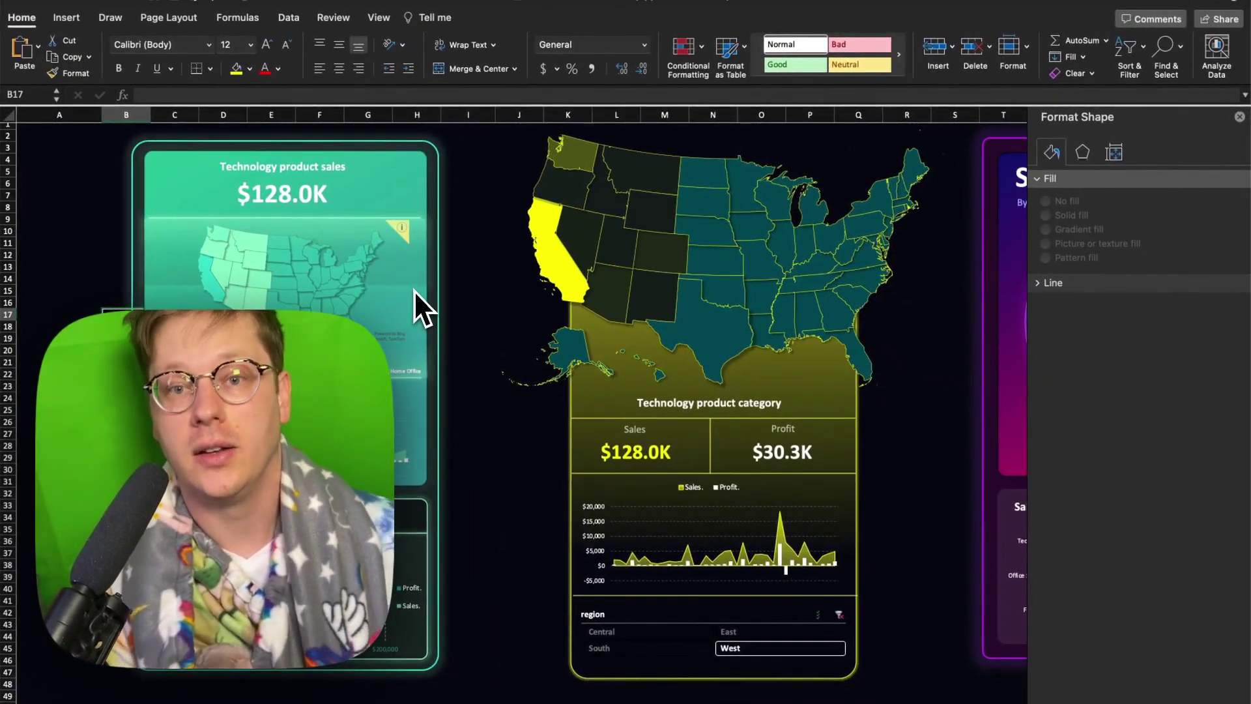
- Examine the divider line between Sales and Profit on the yellow Technology product category card and open the shapes gallery
scroll(405, 313, right, 7)
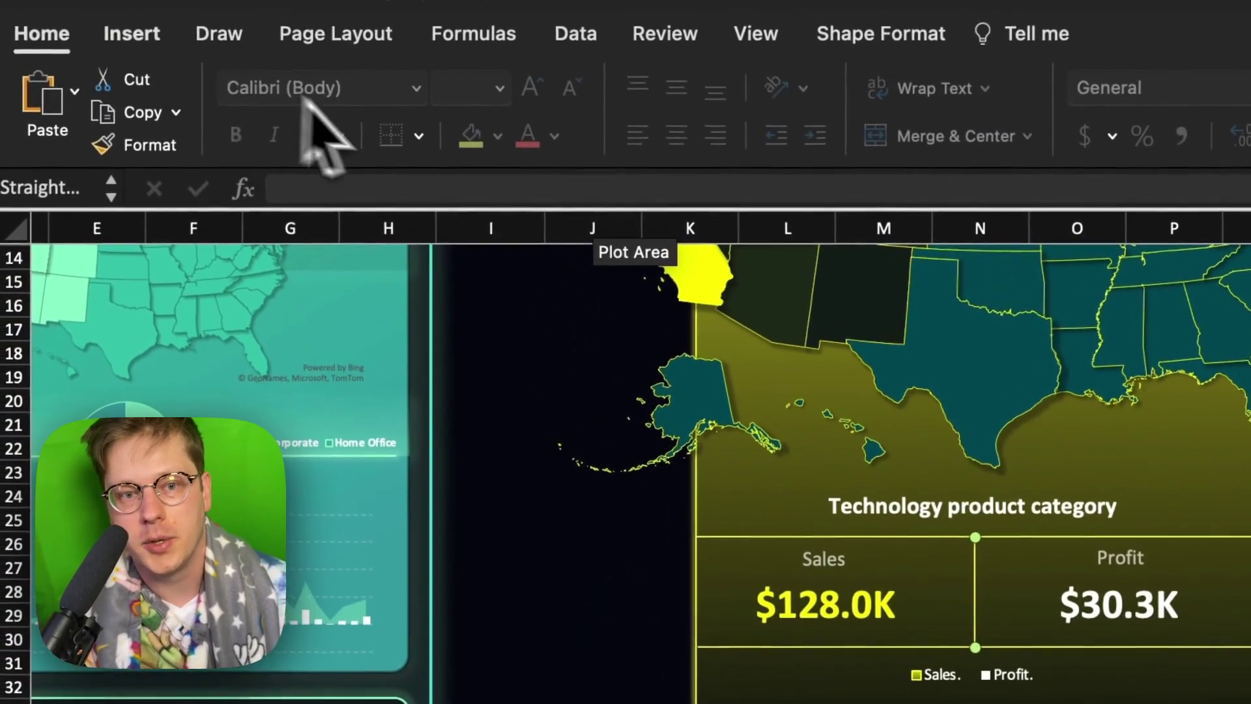
click(116, 18)
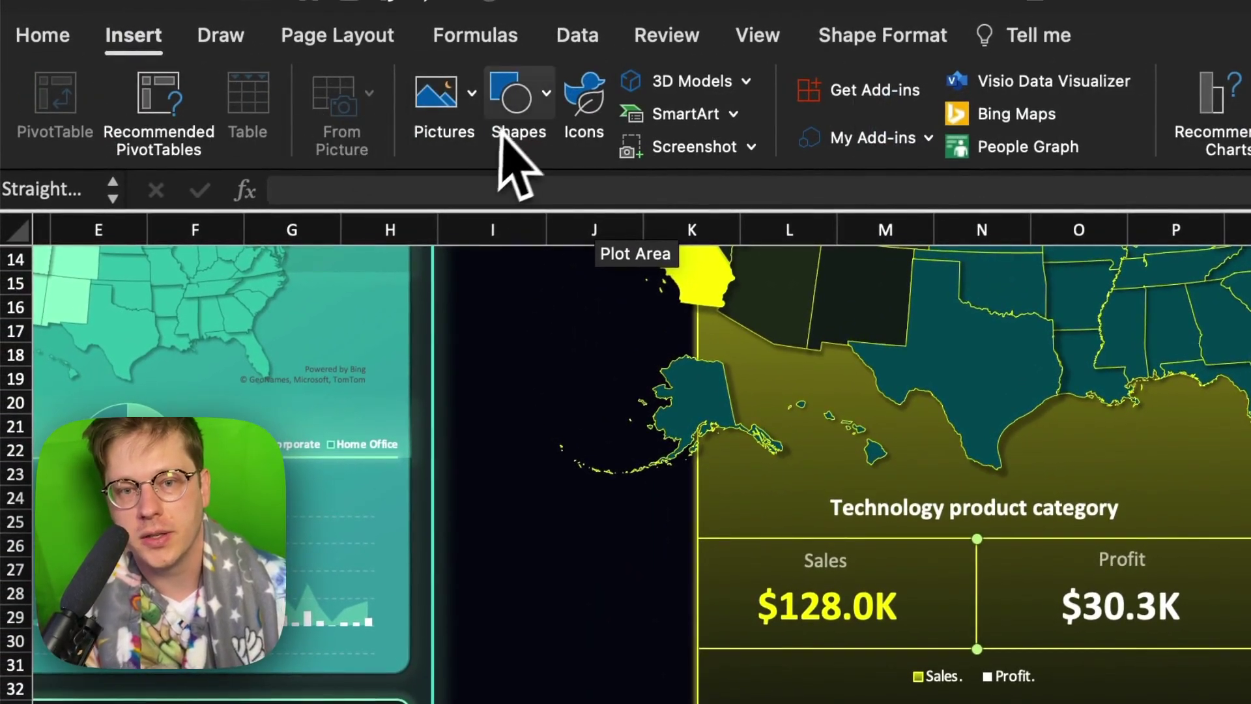
click(518, 97)
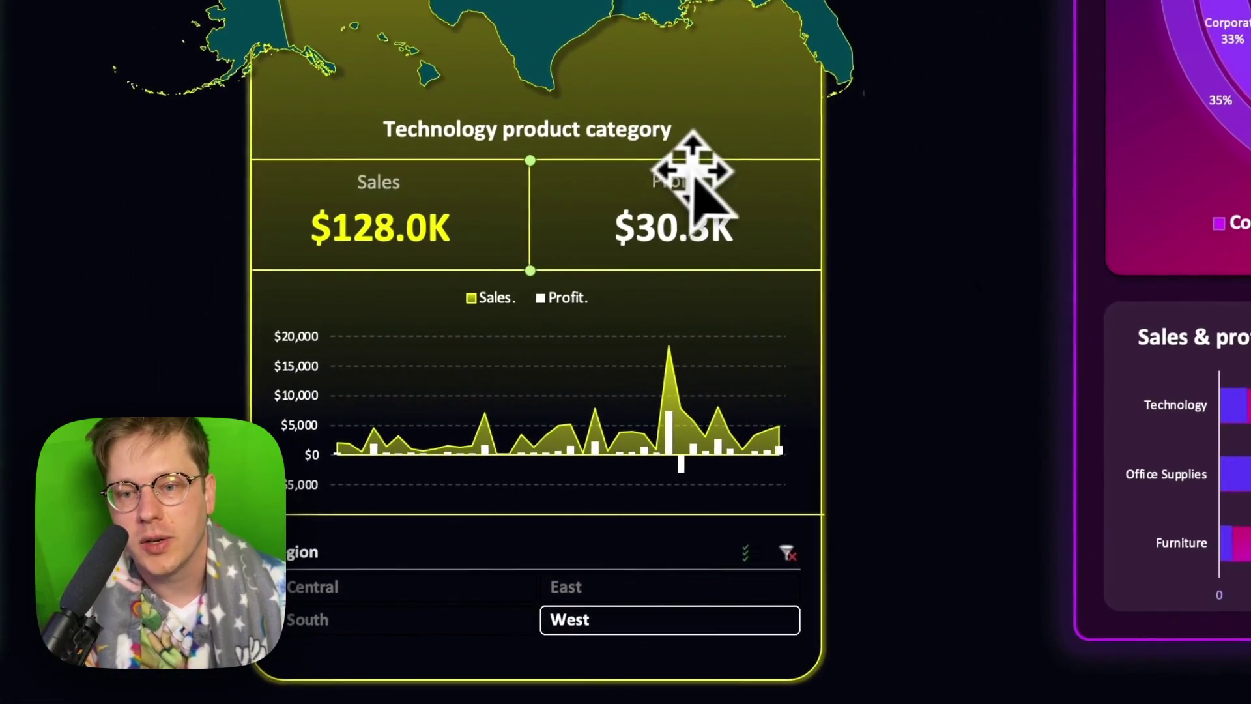
- Examine the Profit label's text box layered over the yellow Technology product category card
click(692, 175)
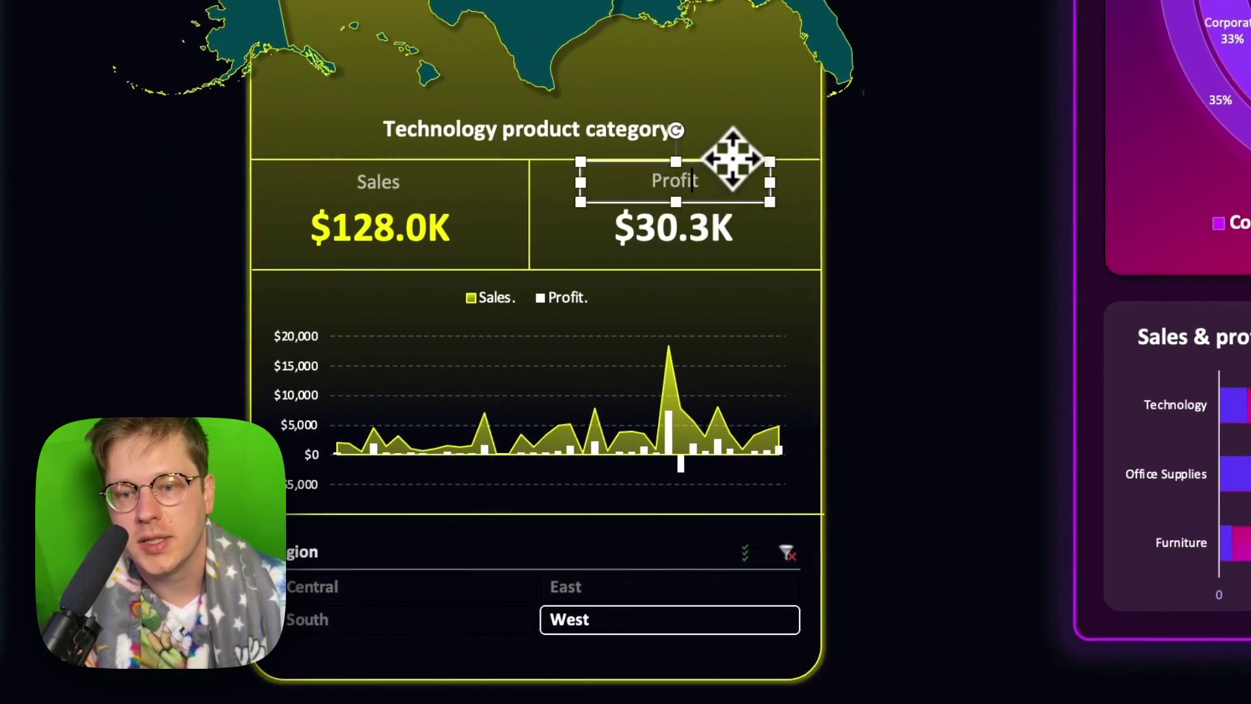
click(832, 273)
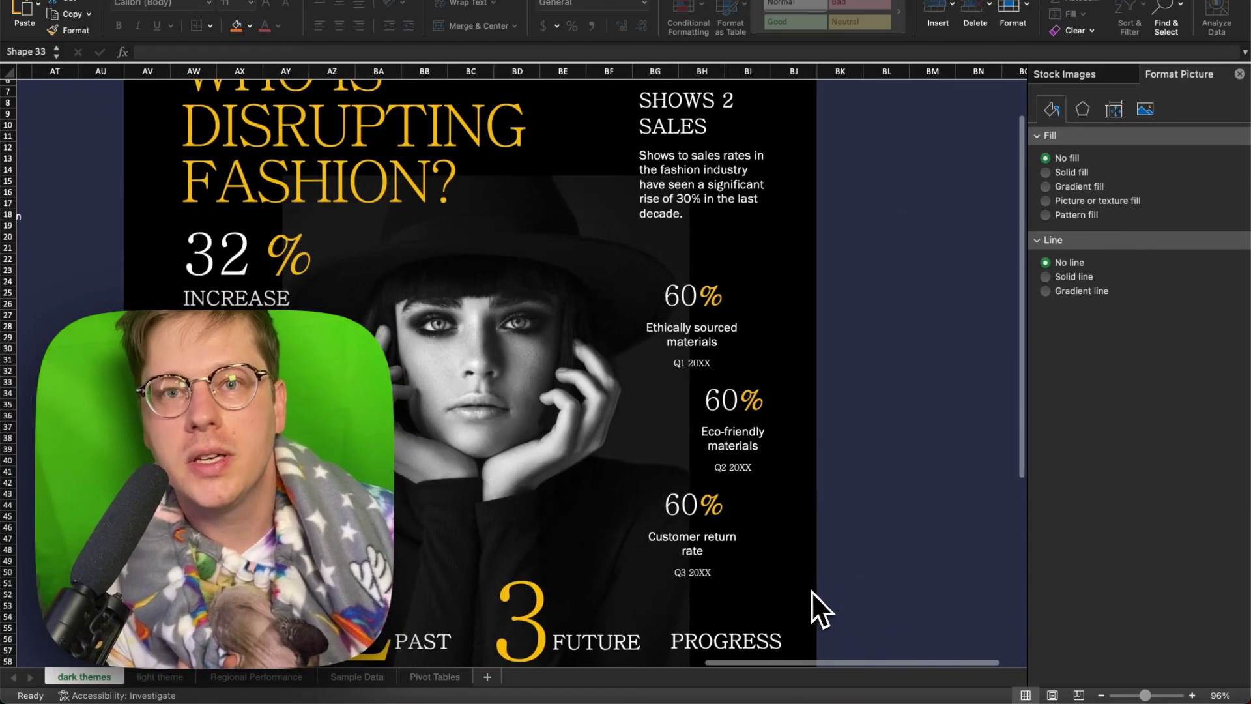
- Examine how the fashion infographic on the dark themes sheet layers its portrait picture, headline, statistics text and progress chart
scroll(846, 588, left, 2)
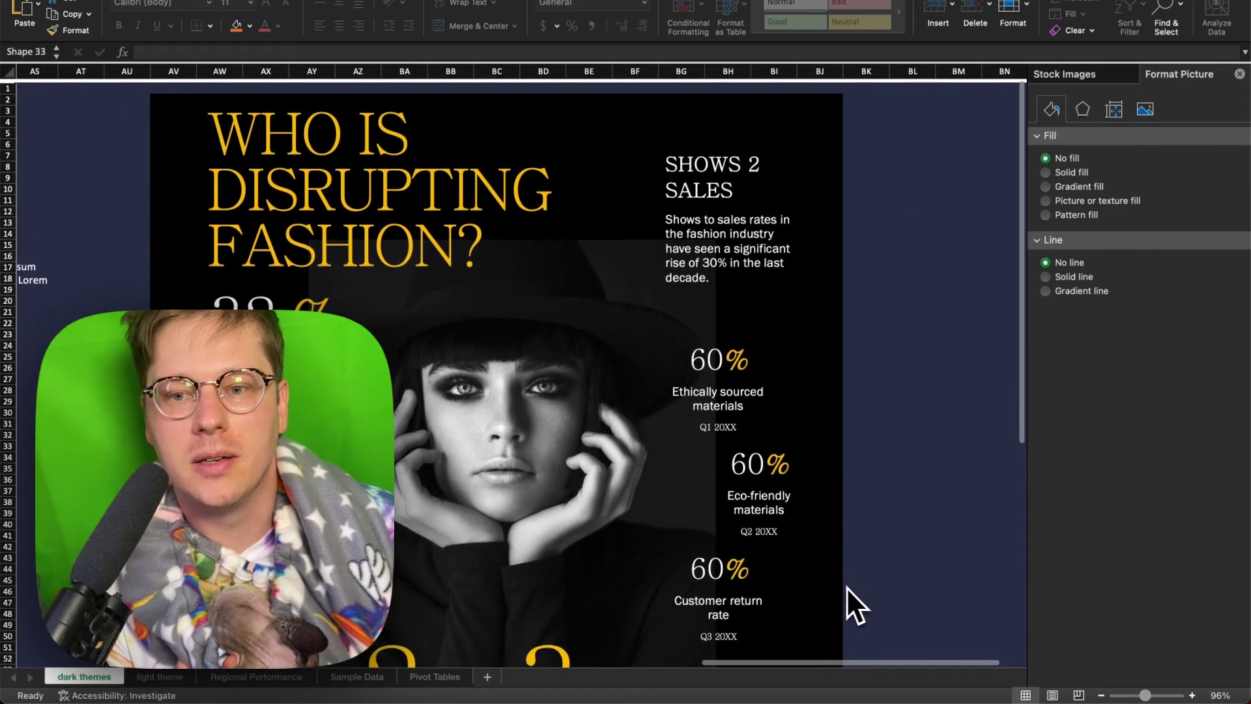
scroll(724, 515, left, 2)
scroll(728, 515, down, 5)
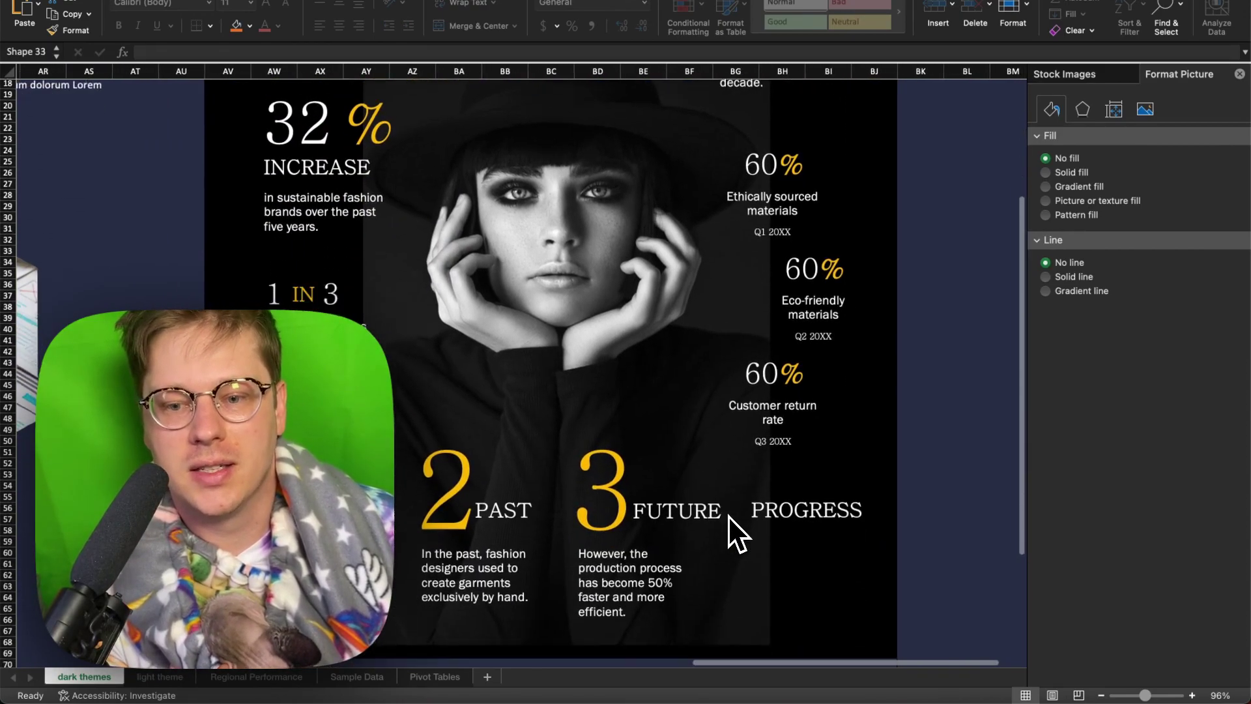
scroll(729, 515, down, 3)
scroll(728, 514, up, 3)
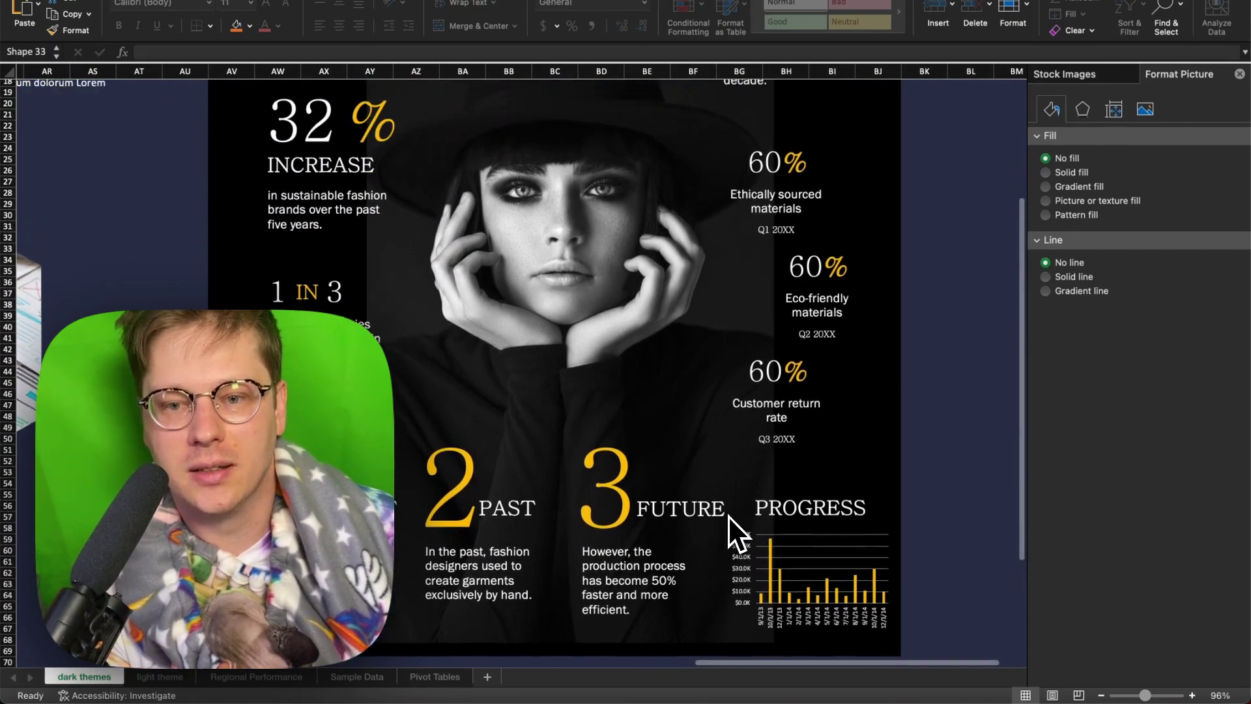
scroll(728, 515, up, 5)
scroll(728, 515, up, 4)
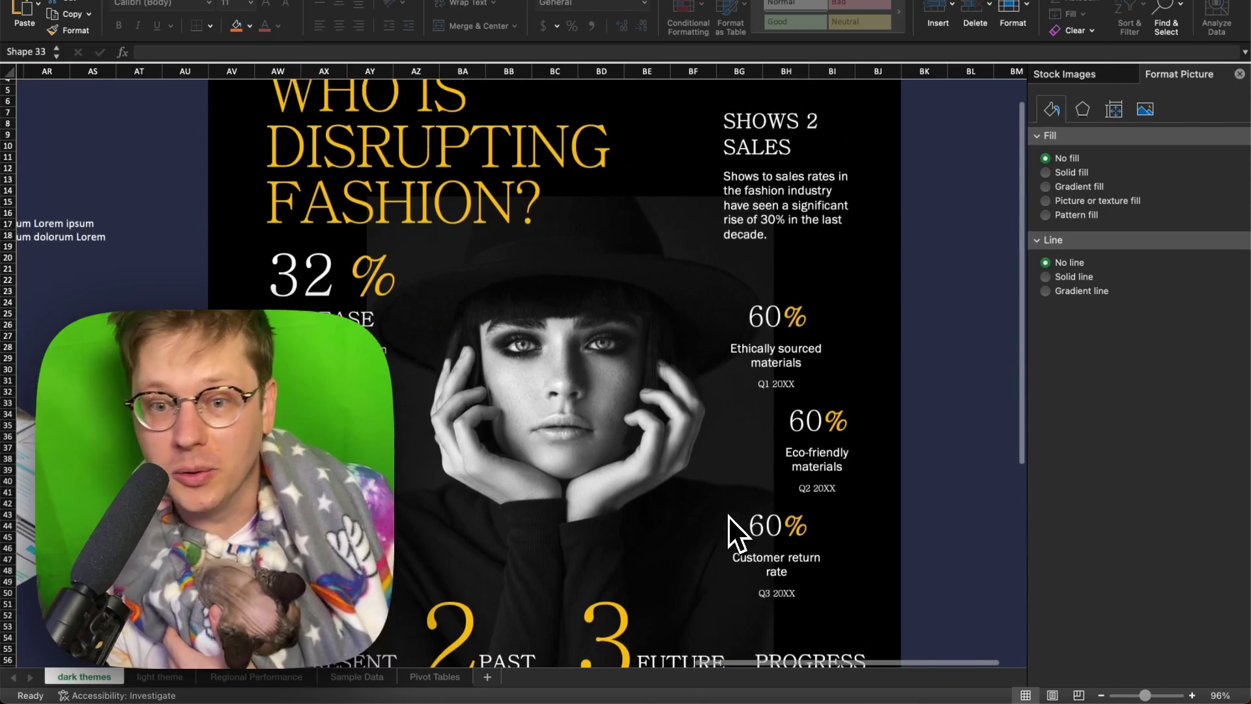